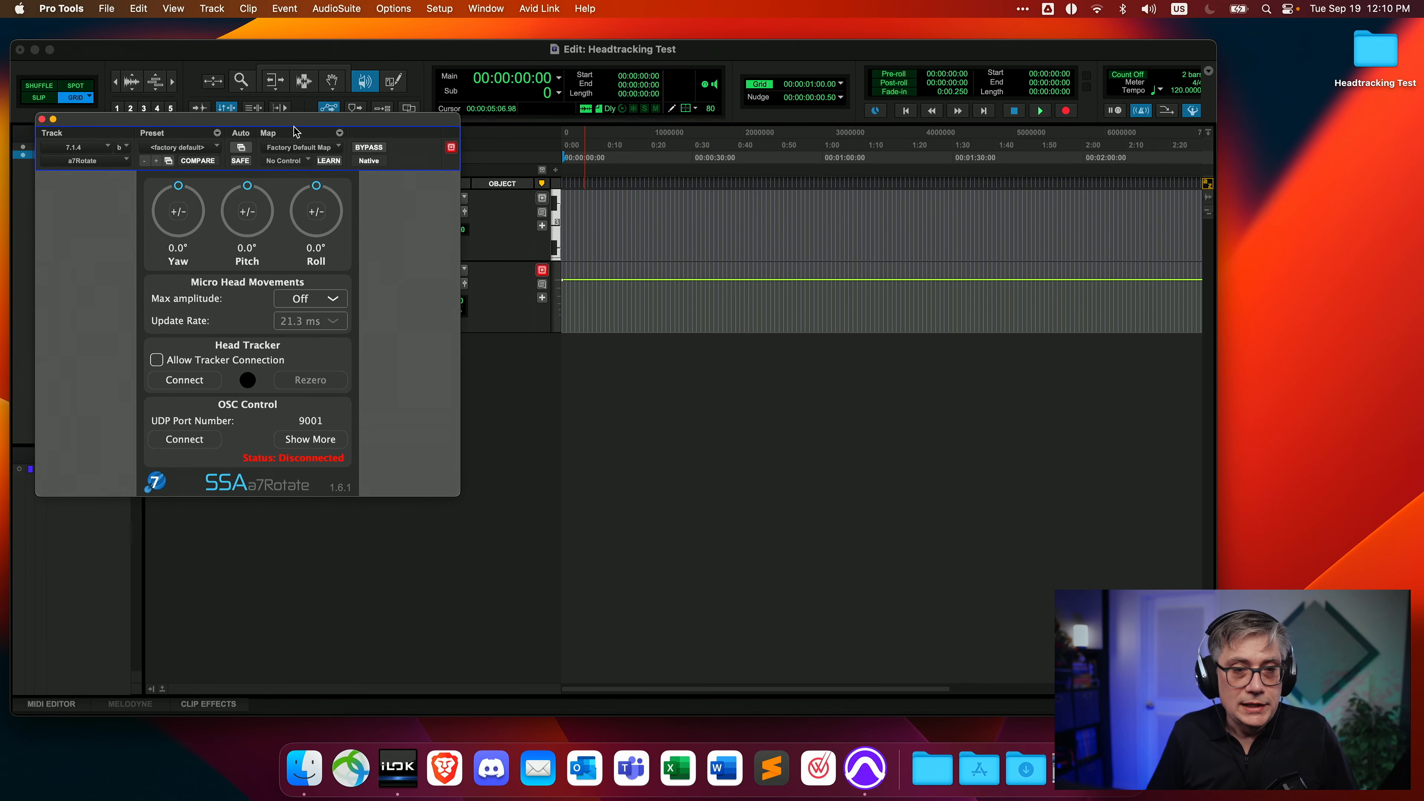
- Open the ab Decoder HOA plug-in on the 7.1.4 track and arrange its window side by side with a7Rotate
left_click_drag(297, 128, 259, 292)
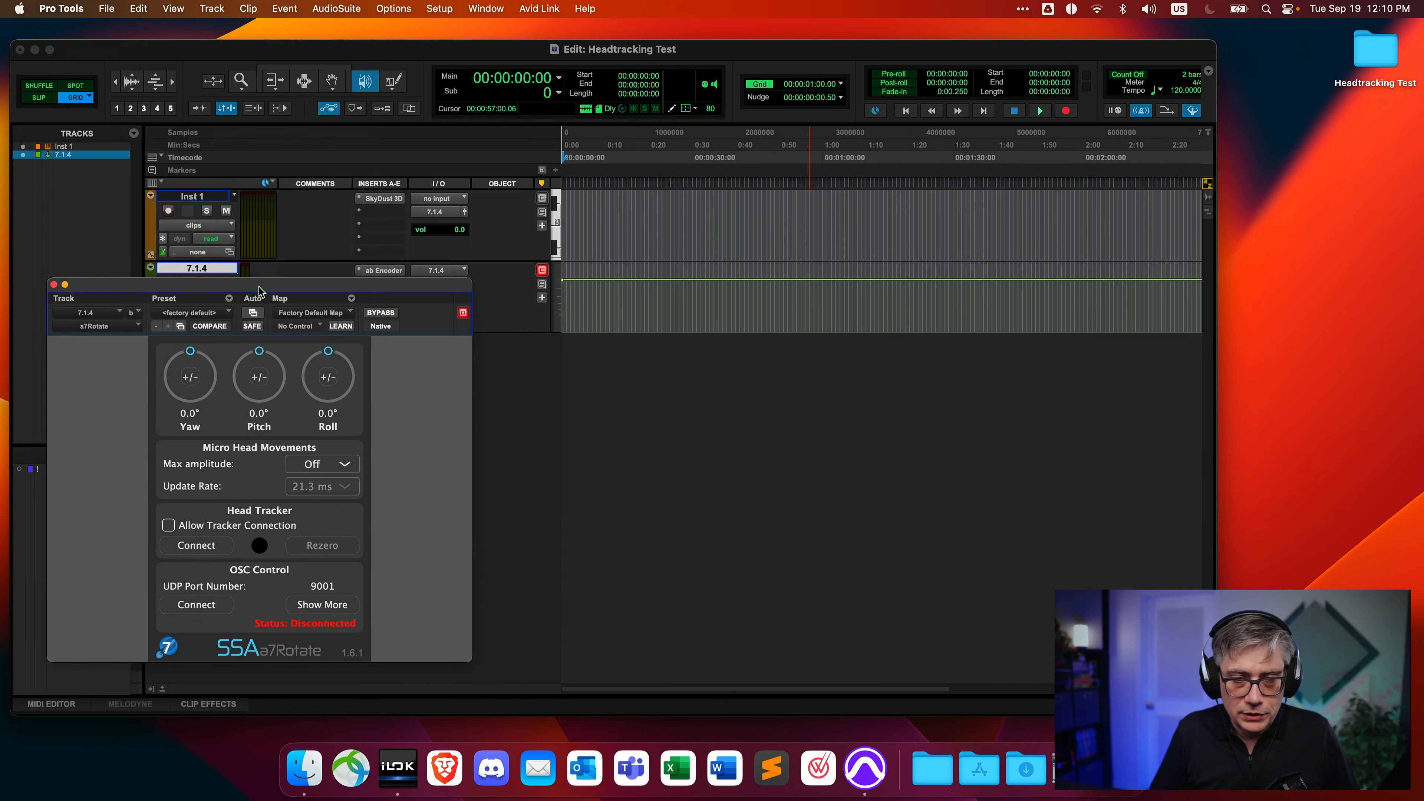
left_click_drag(359, 286, 340, 311)
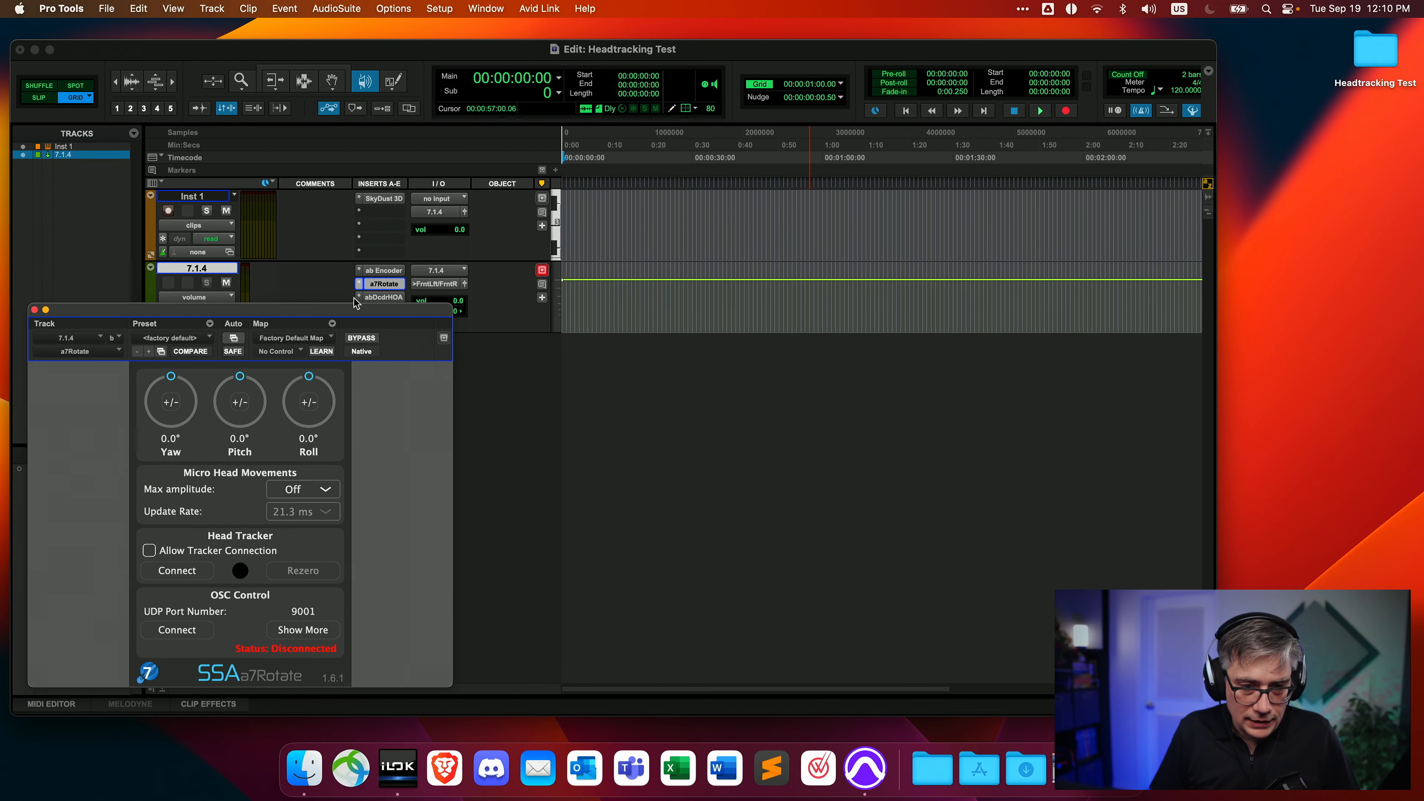
left_click(384, 298)
left_click_drag(392, 222, 939, 151)
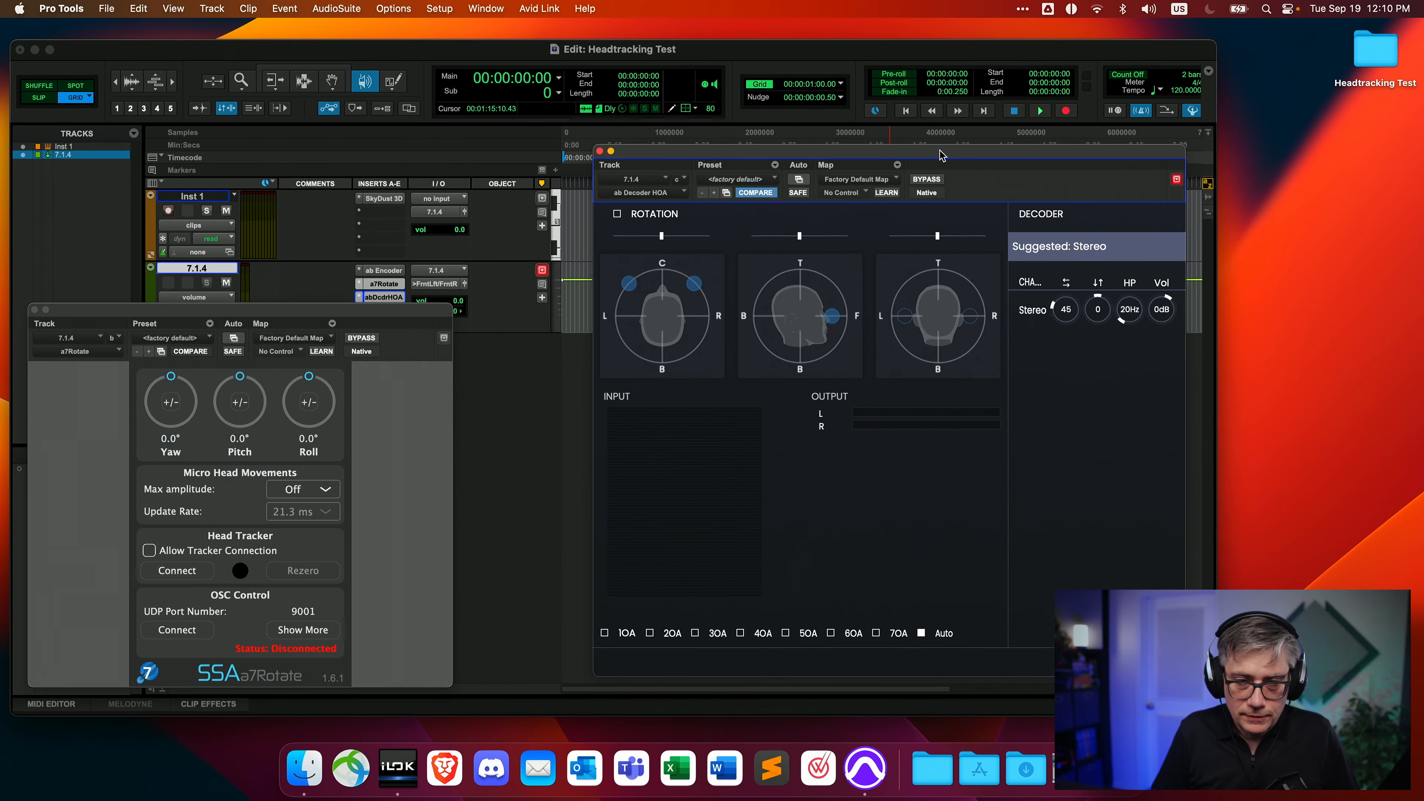
left_click_drag(290, 319, 417, 319)
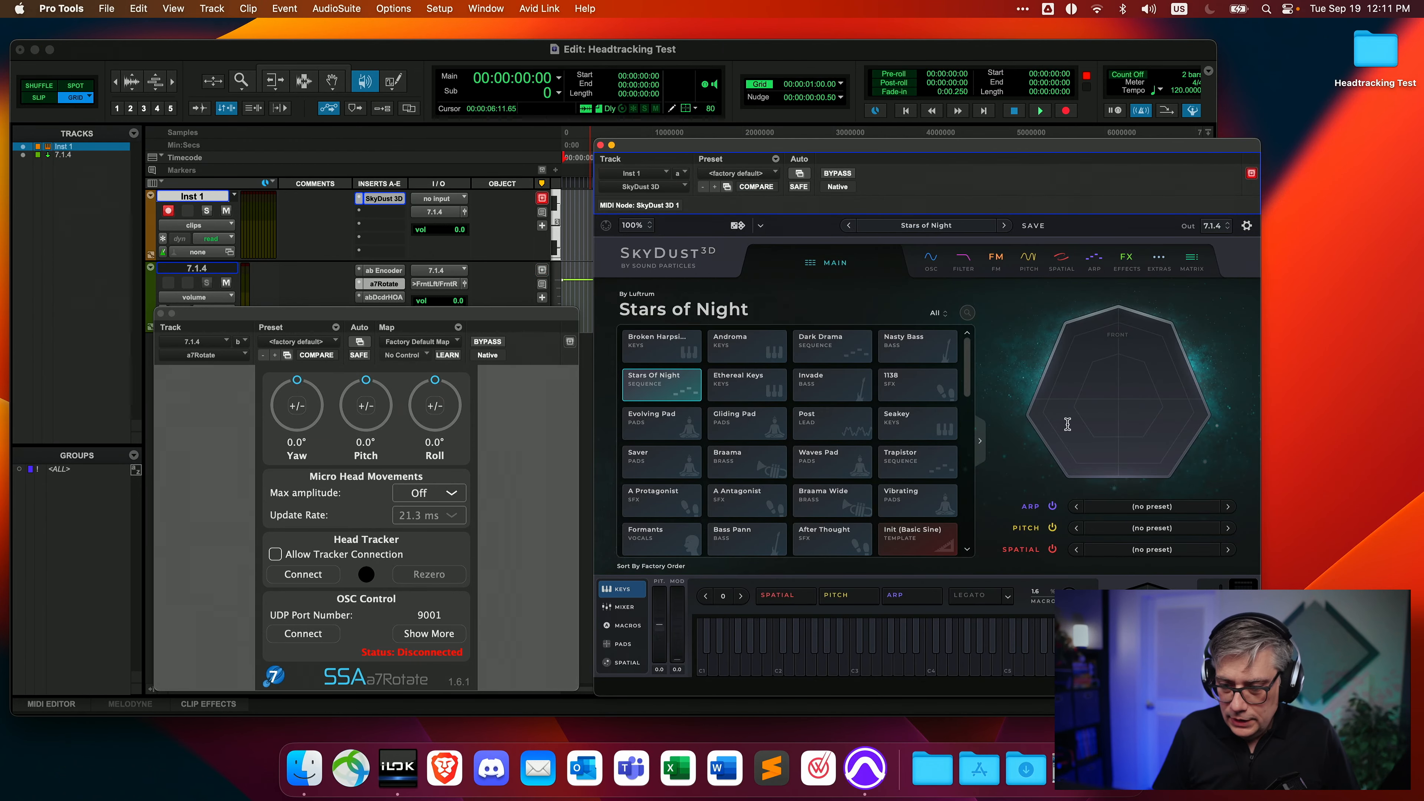
- Load the Init (Basic Sine) preset in SkyDust 3D on the Inst 1 track and close the plug-in window
left_click(928, 538)
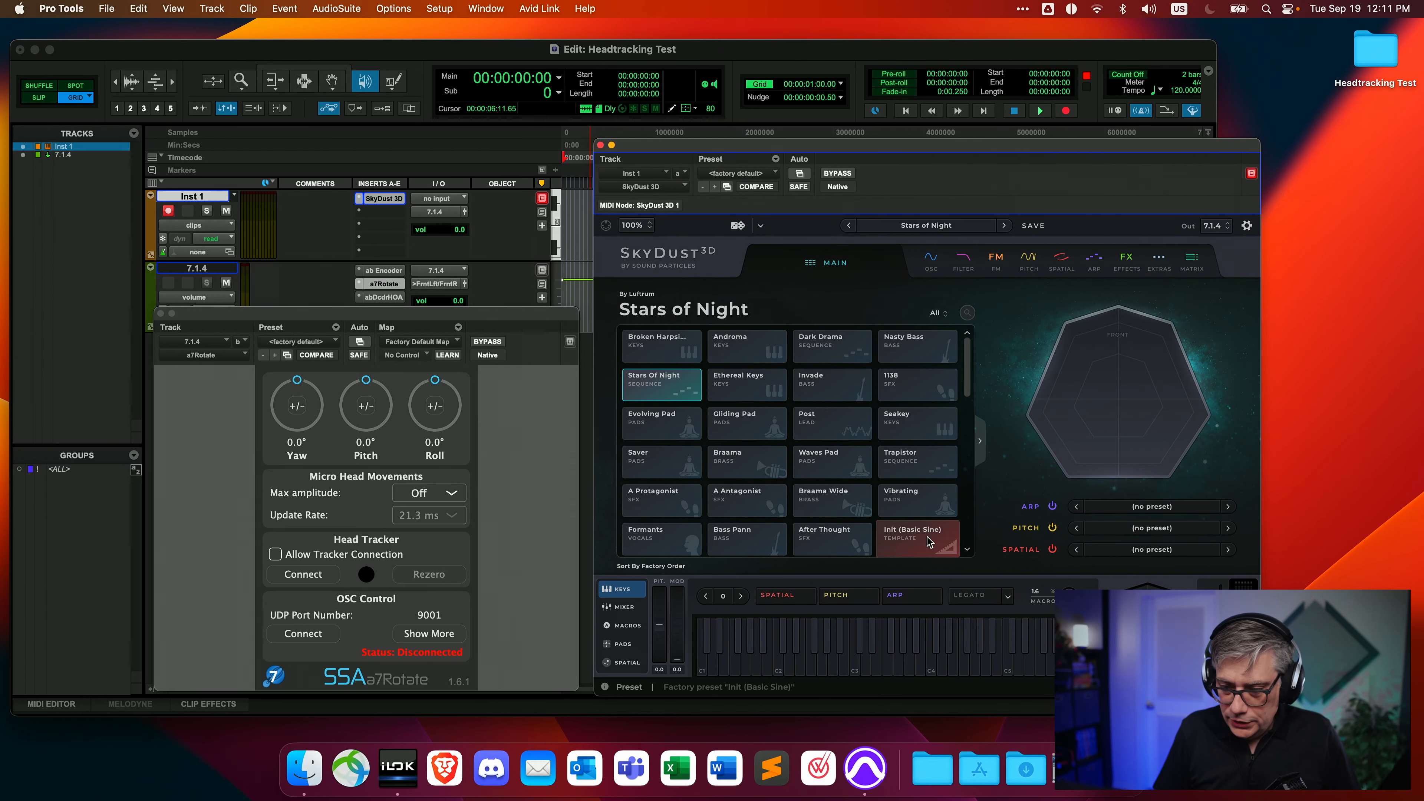
scroll(930, 541, "down", 5)
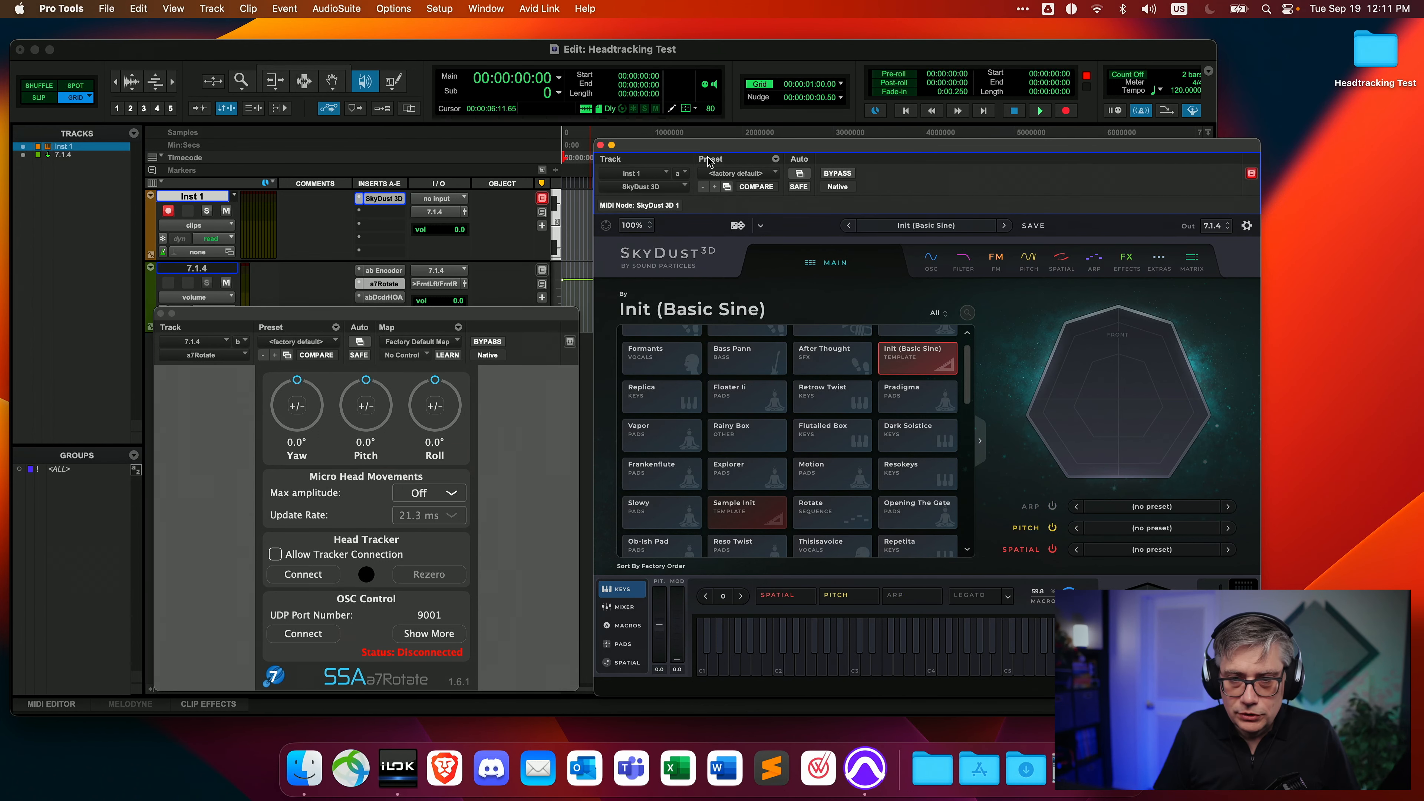
left_click(599, 146)
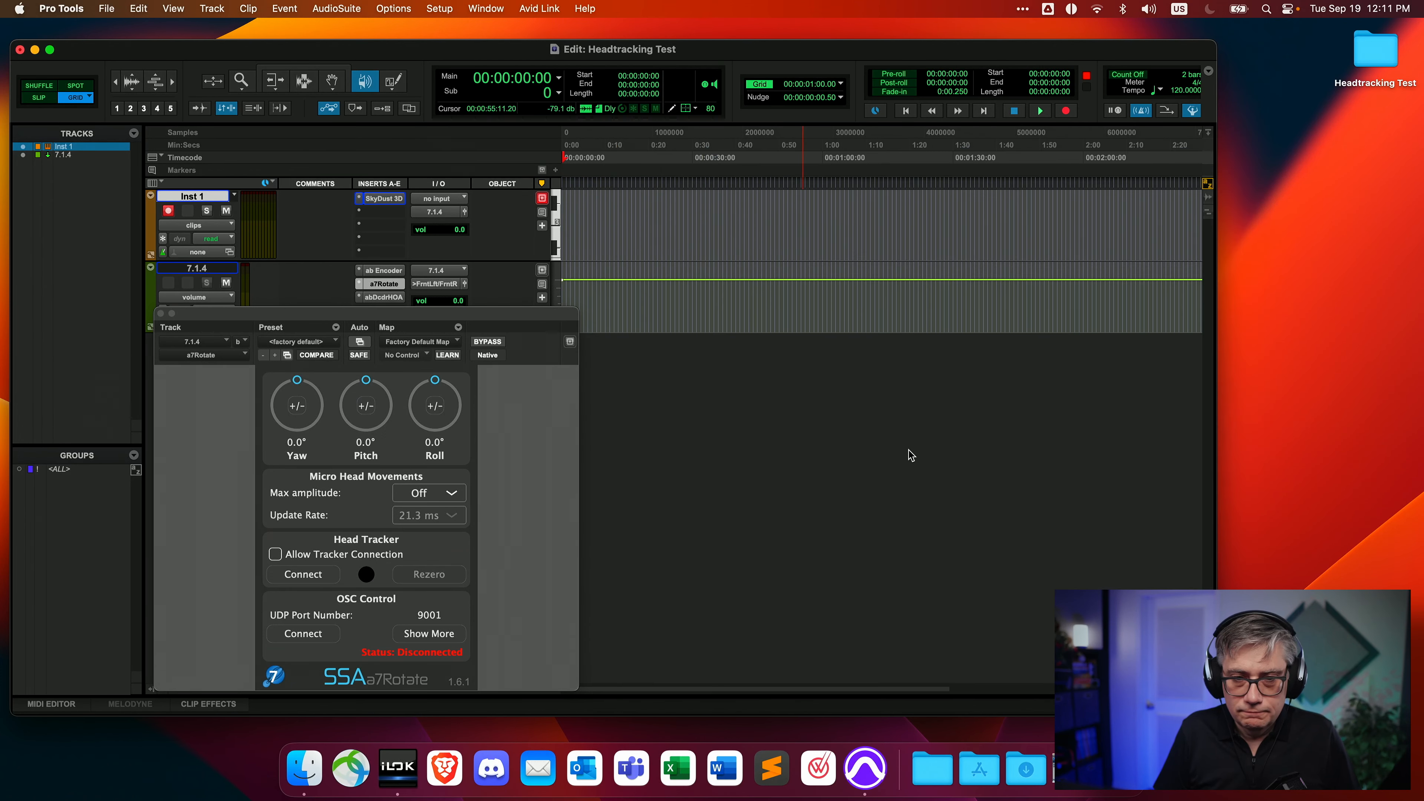
- Open the 7.1.4 track's ab Decoder HOA beside a7Rotate and record-enable the Inst 1 track
left_click(382, 297)
left_click_drag(842, 155, 938, 165)
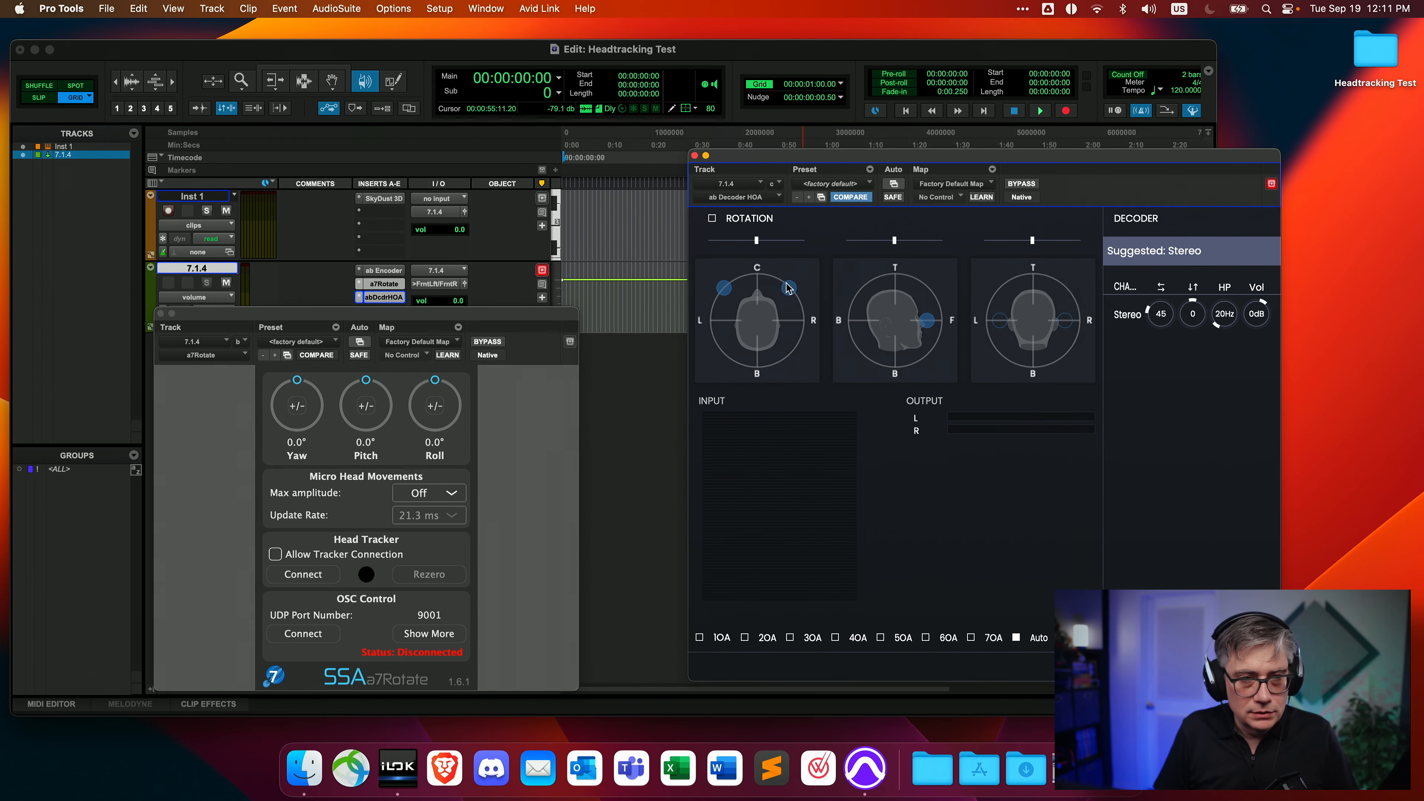
left_click(168, 211)
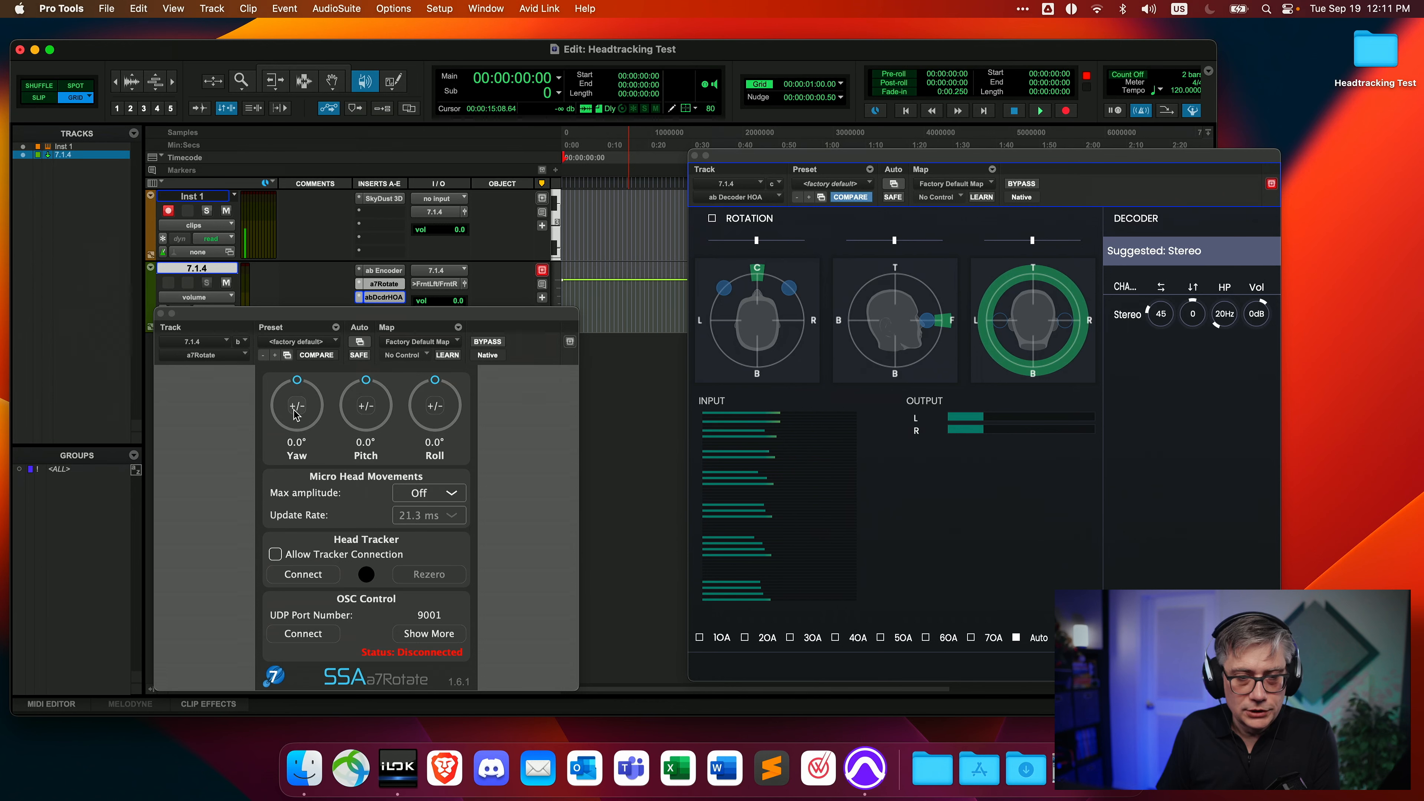
- Turn a7Rotate's yaw, pitch and roll to about -34.5°, -9.6° and -37.1°, and reposition its window next to the decoder
left_click_drag(300, 388, 452, 387)
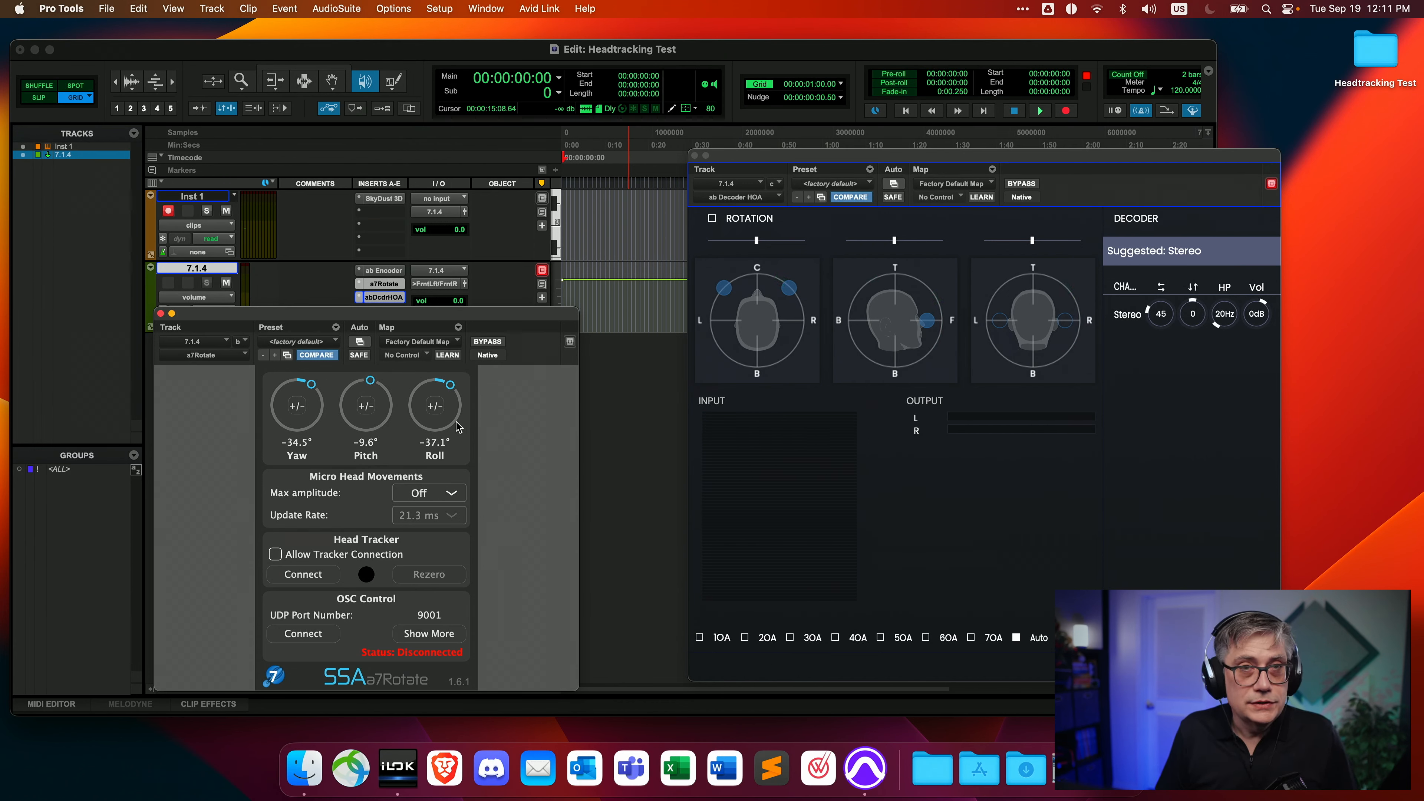
left_click_drag(397, 315, 703, 318)
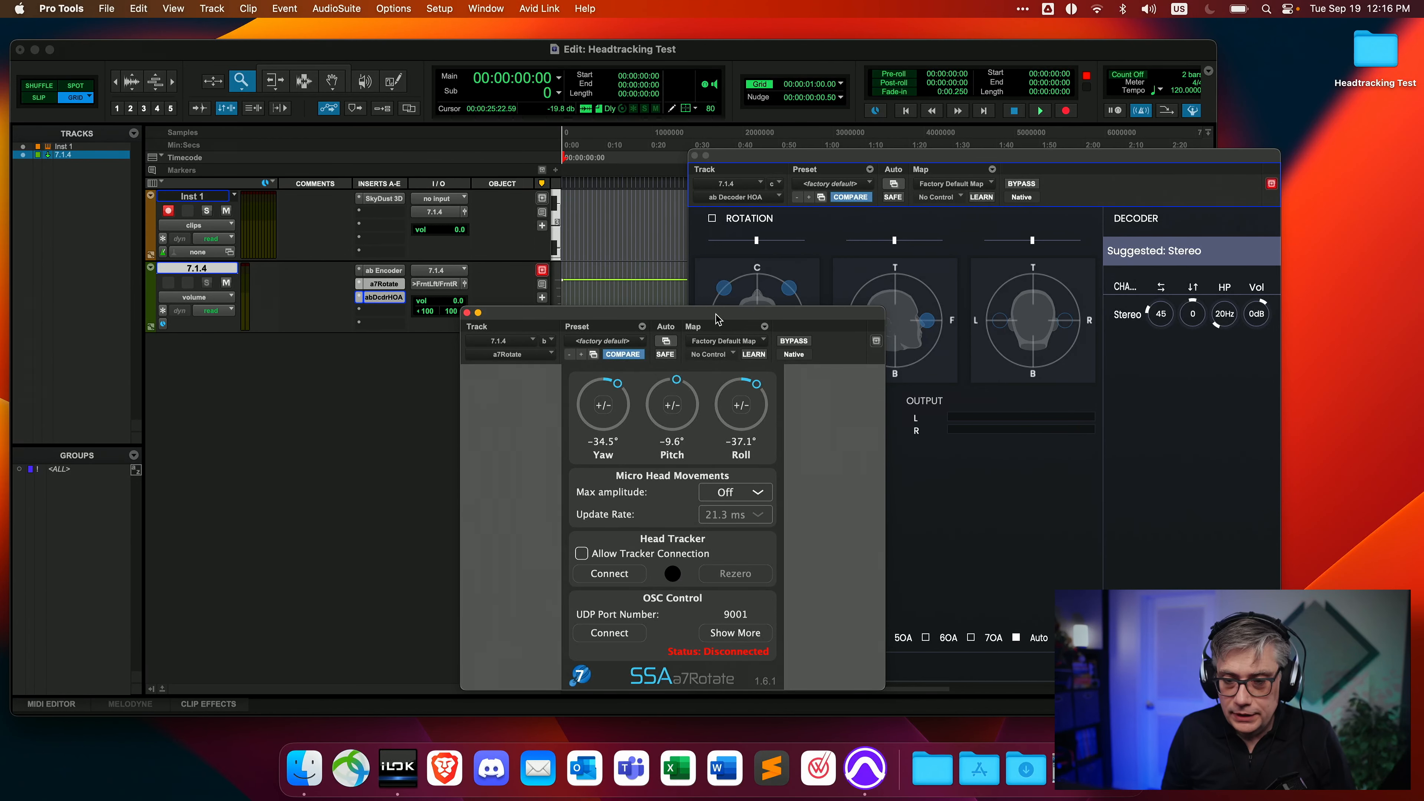
left_click_drag(718, 318, 519, 260)
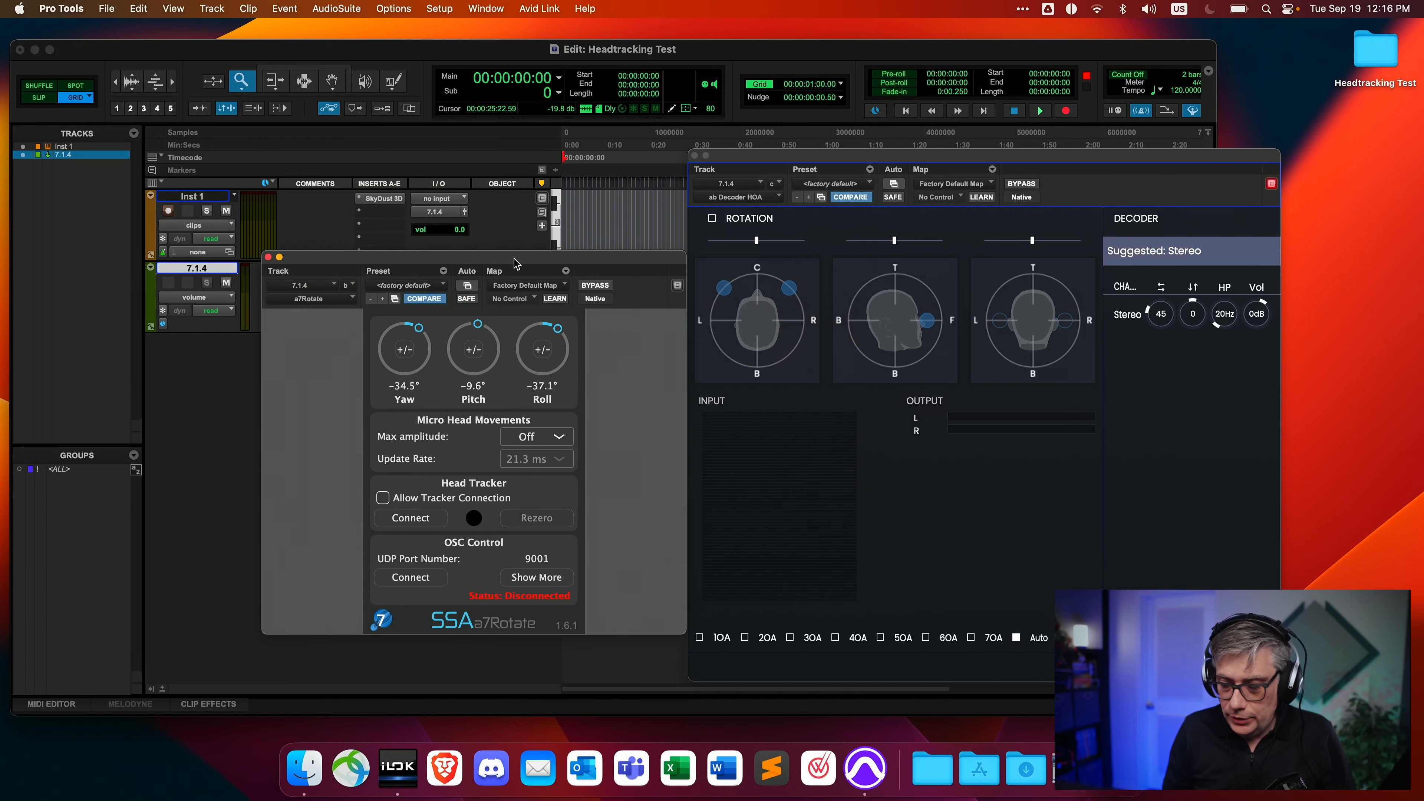
- Launch the Bridgehead application and display its Bridge Settings, with the window moved clear of a7Rotate
left_click(979, 770)
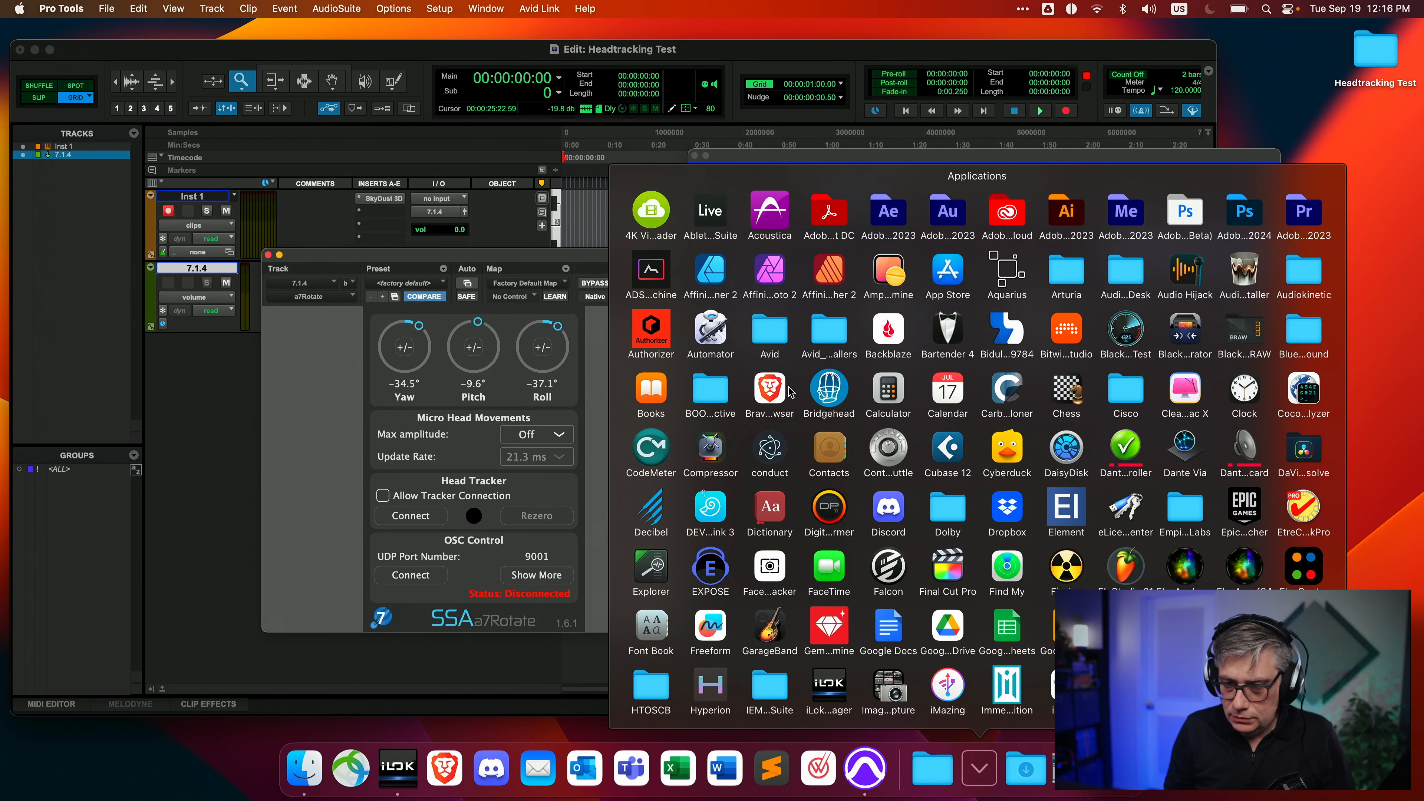
left_click(836, 394)
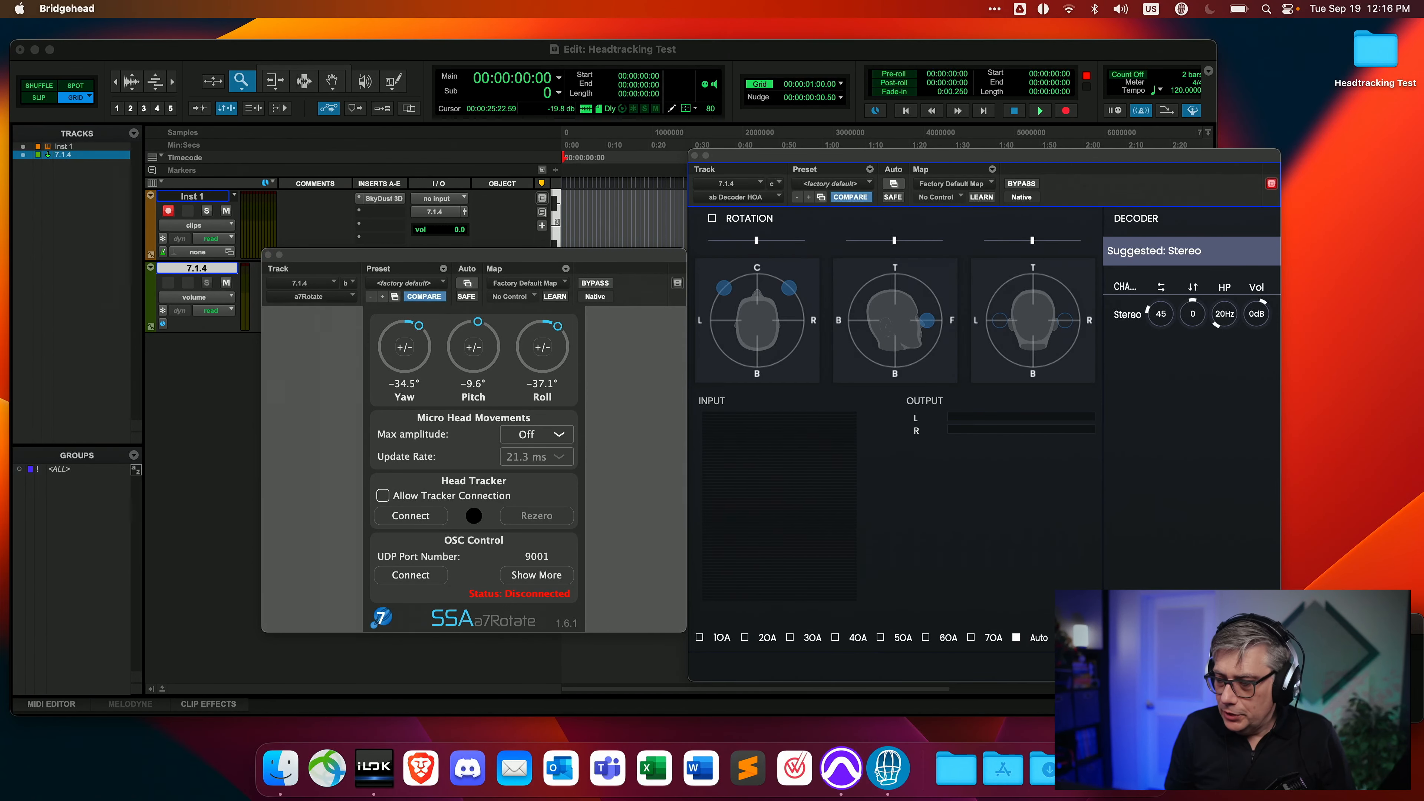
left_click_drag(835, 340, 803, 276)
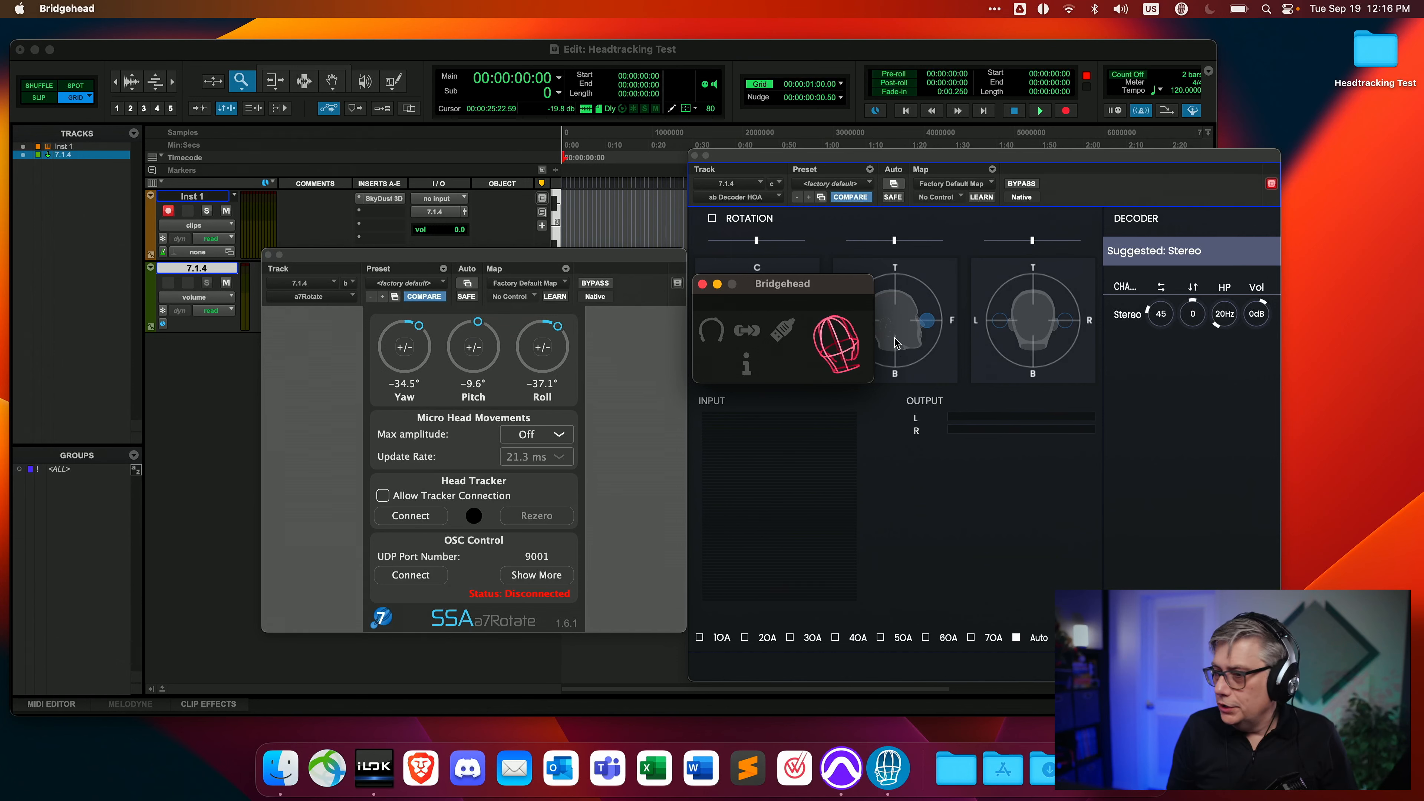
left_click_drag(805, 292, 708, 284)
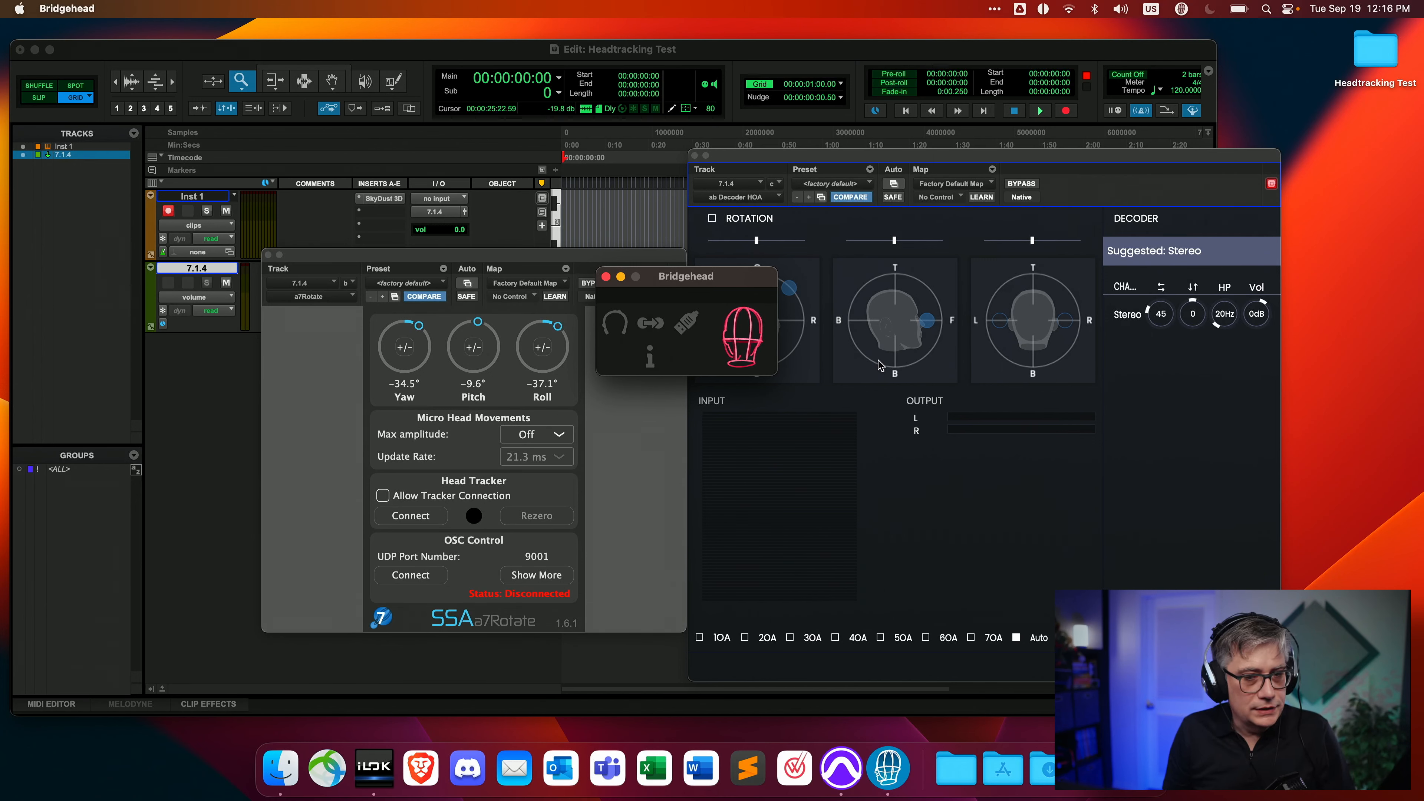
left_click(652, 330)
left_click_drag(700, 279, 837, 197)
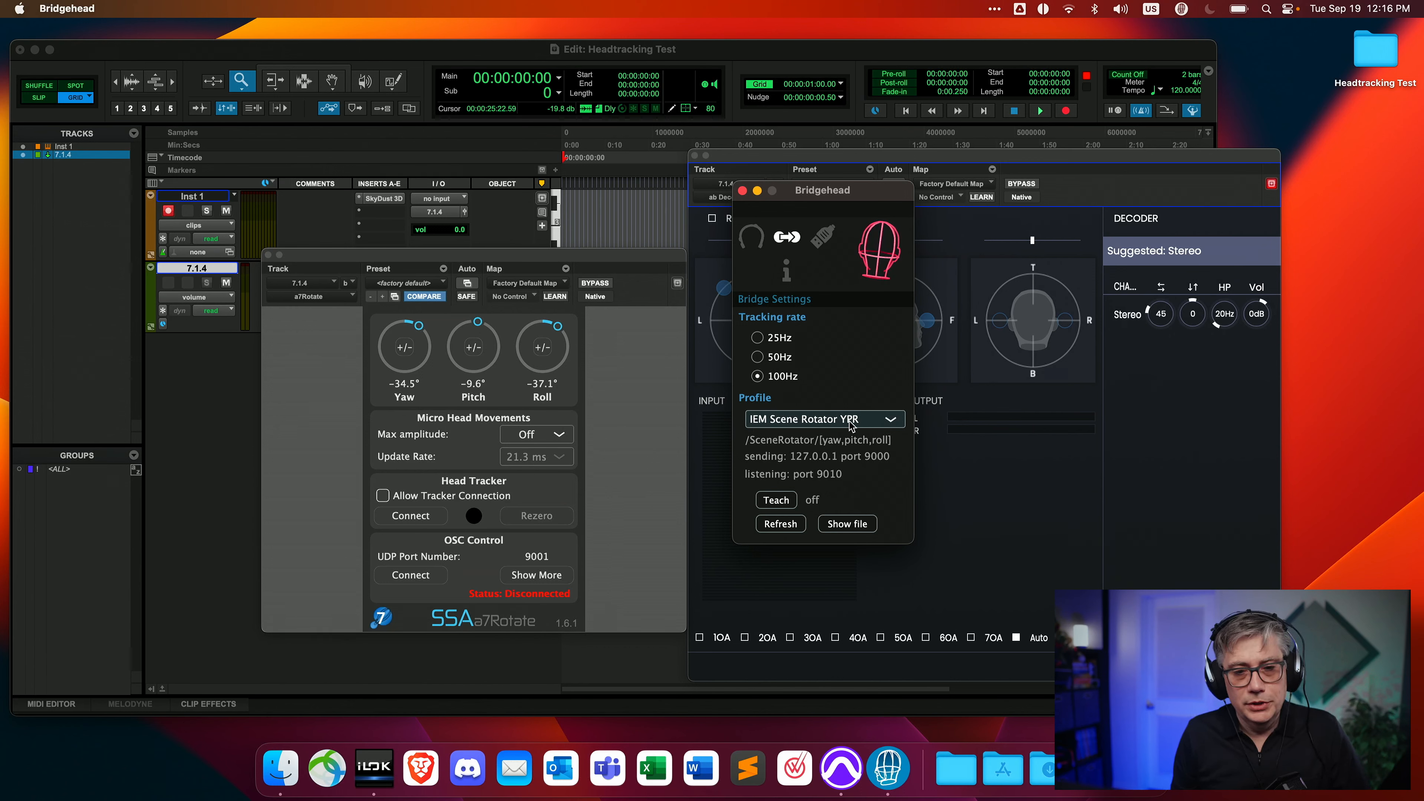
- Arrange the a7Rotate, ab Decoder HOA and Bridgehead windows side by side so that none overlap
left_click(526, 279)
left_click_drag(525, 256, 419, 195)
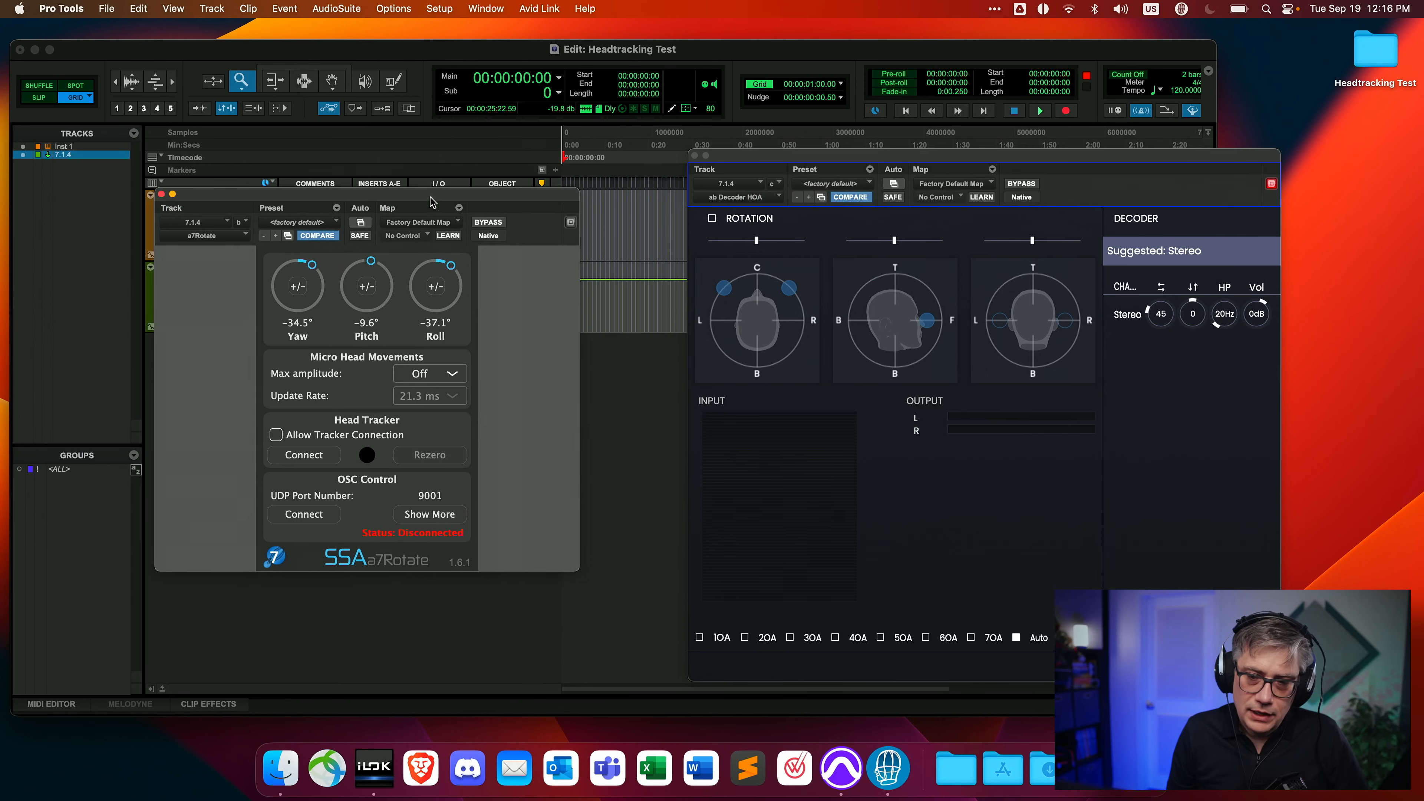
left_click(889, 768)
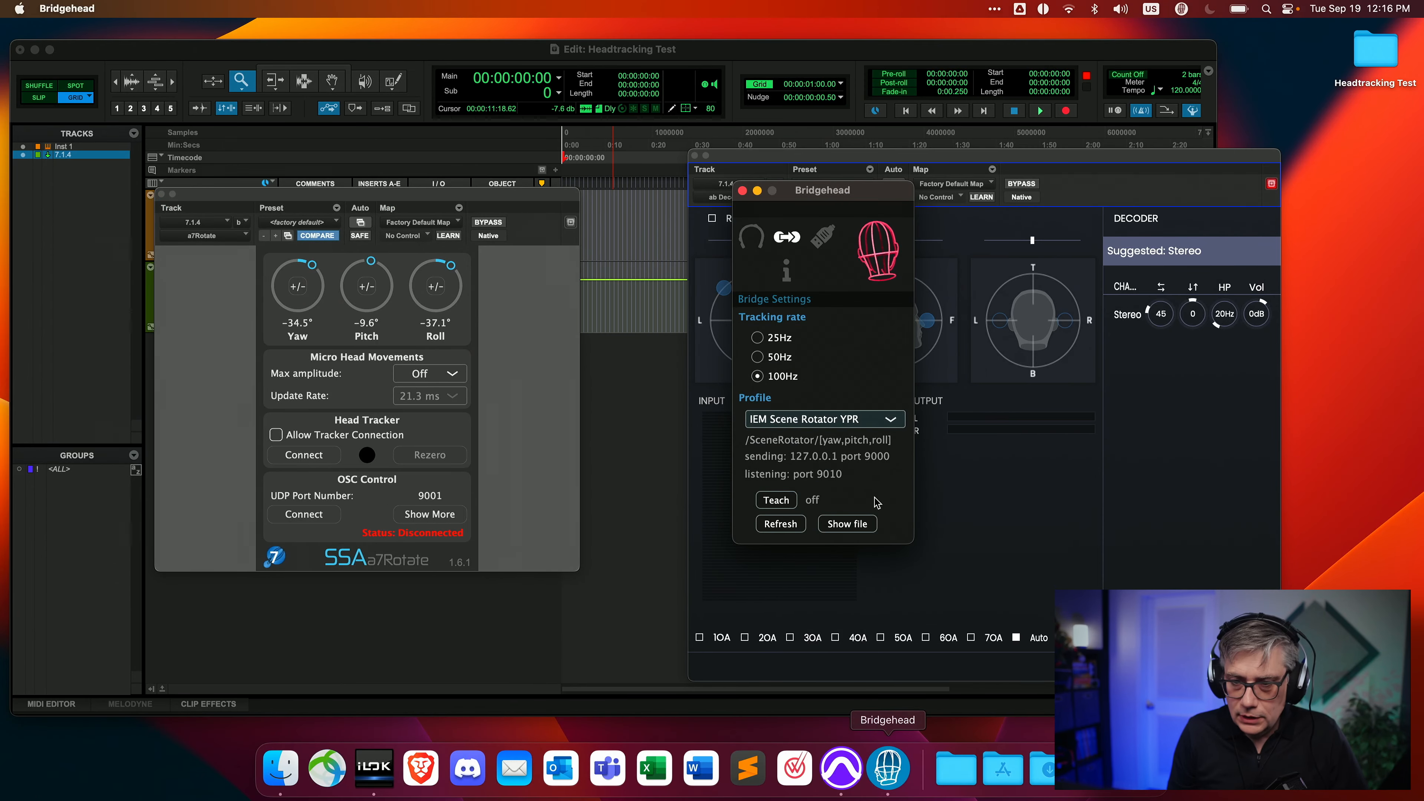
left_click_drag(819, 207, 739, 237)
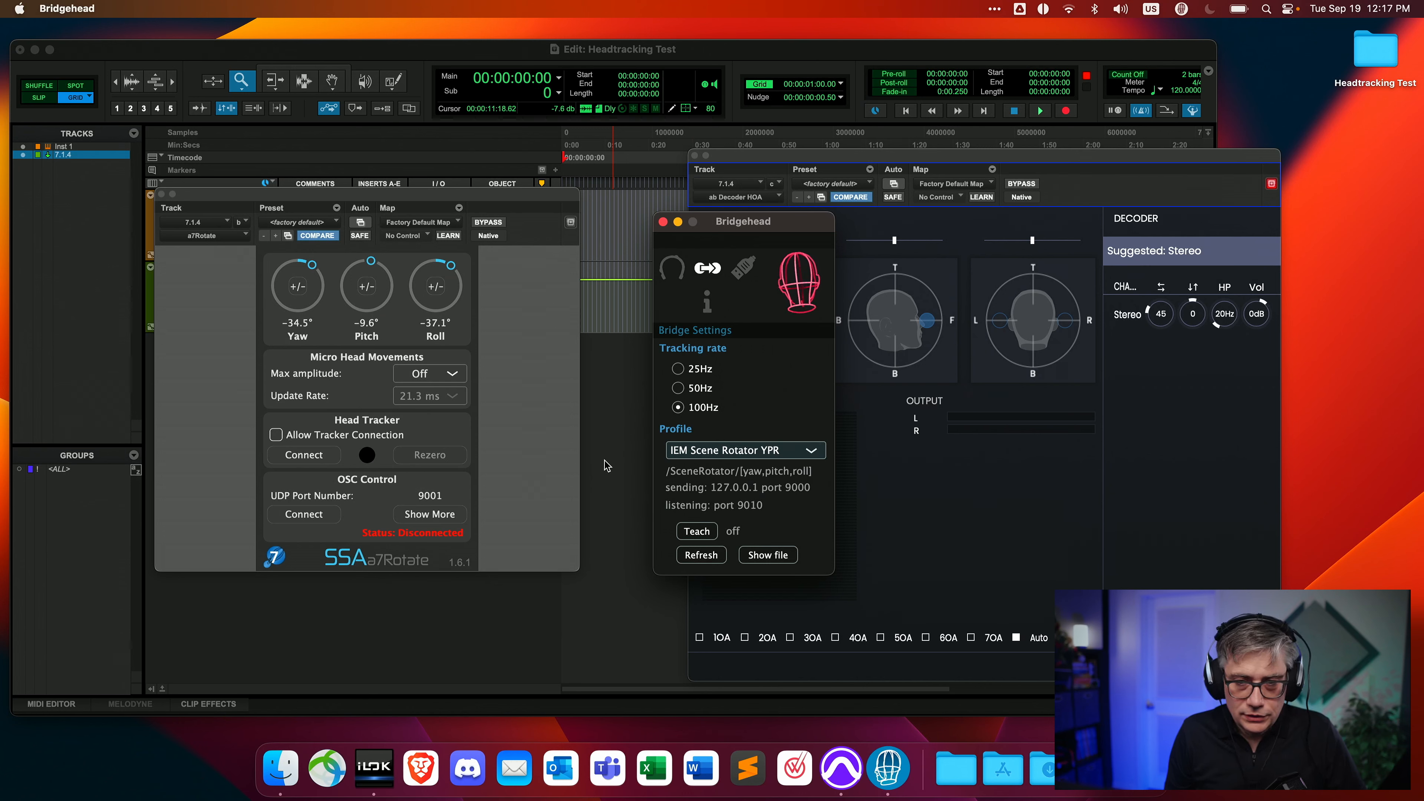
left_click_drag(734, 230, 1323, 116)
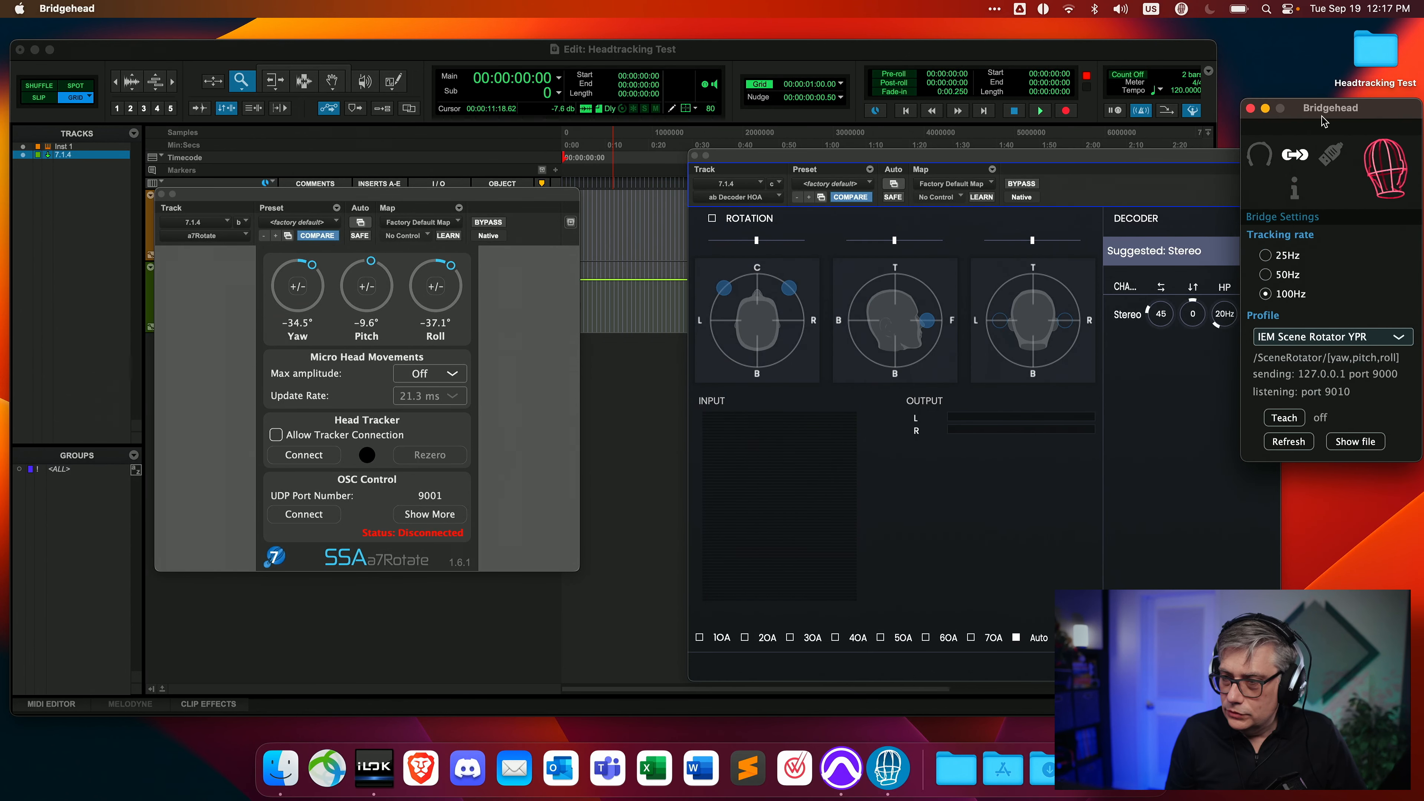
left_click(1091, 163)
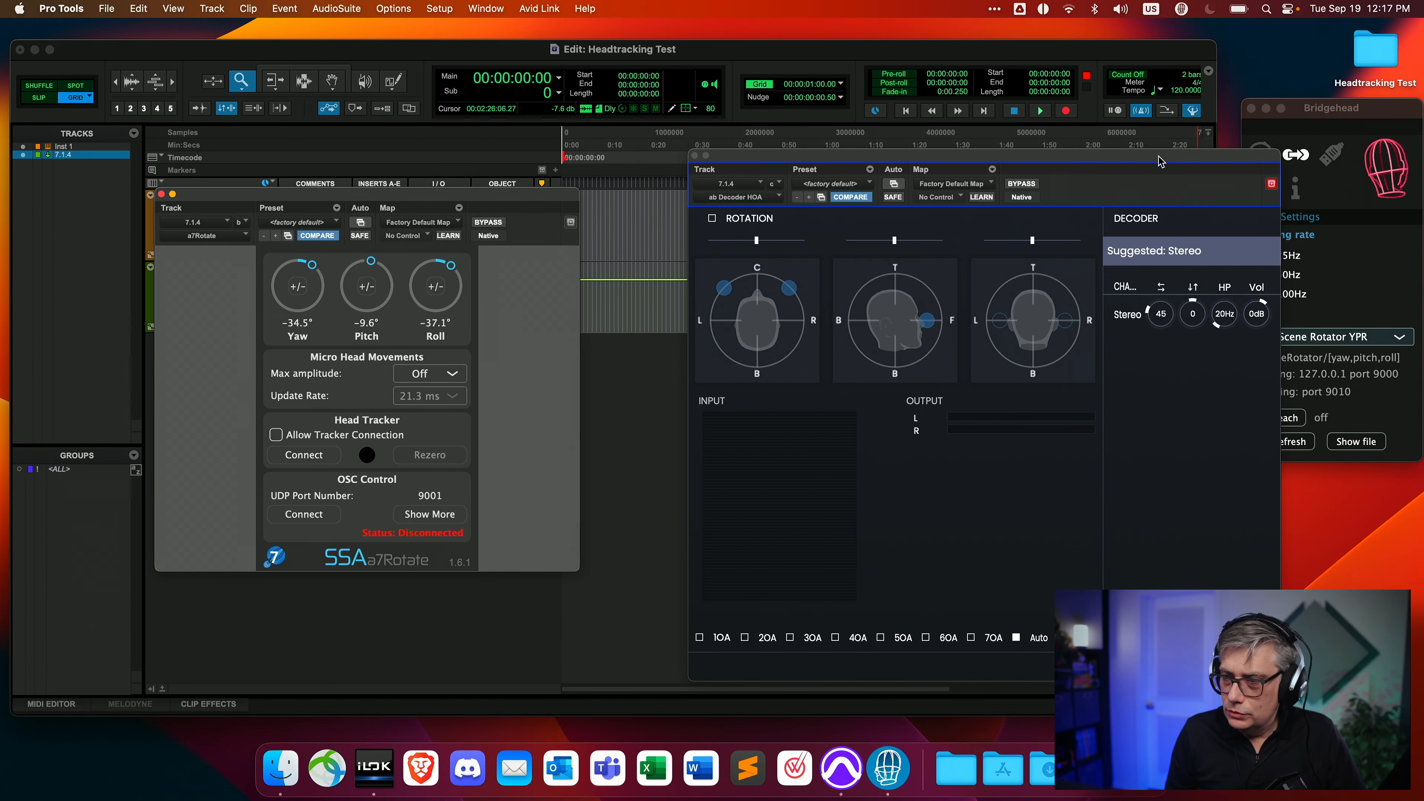
left_click_drag(1162, 159, 1105, 161)
left_click_drag(1384, 111, 1375, 110)
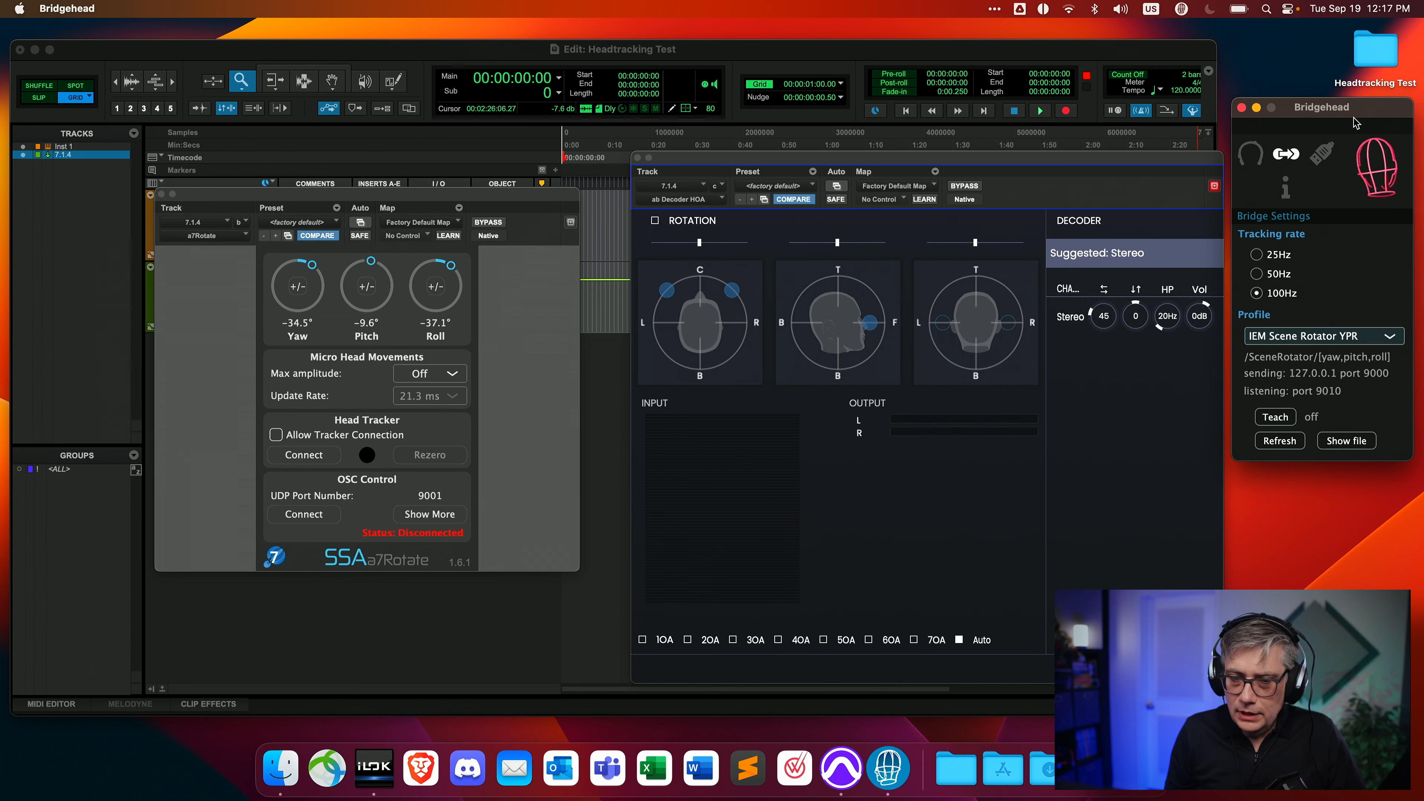
- Set a7Rotate's OSC UDP port number to 9000 to match Bridgehead and connect it
left_click(435, 497)
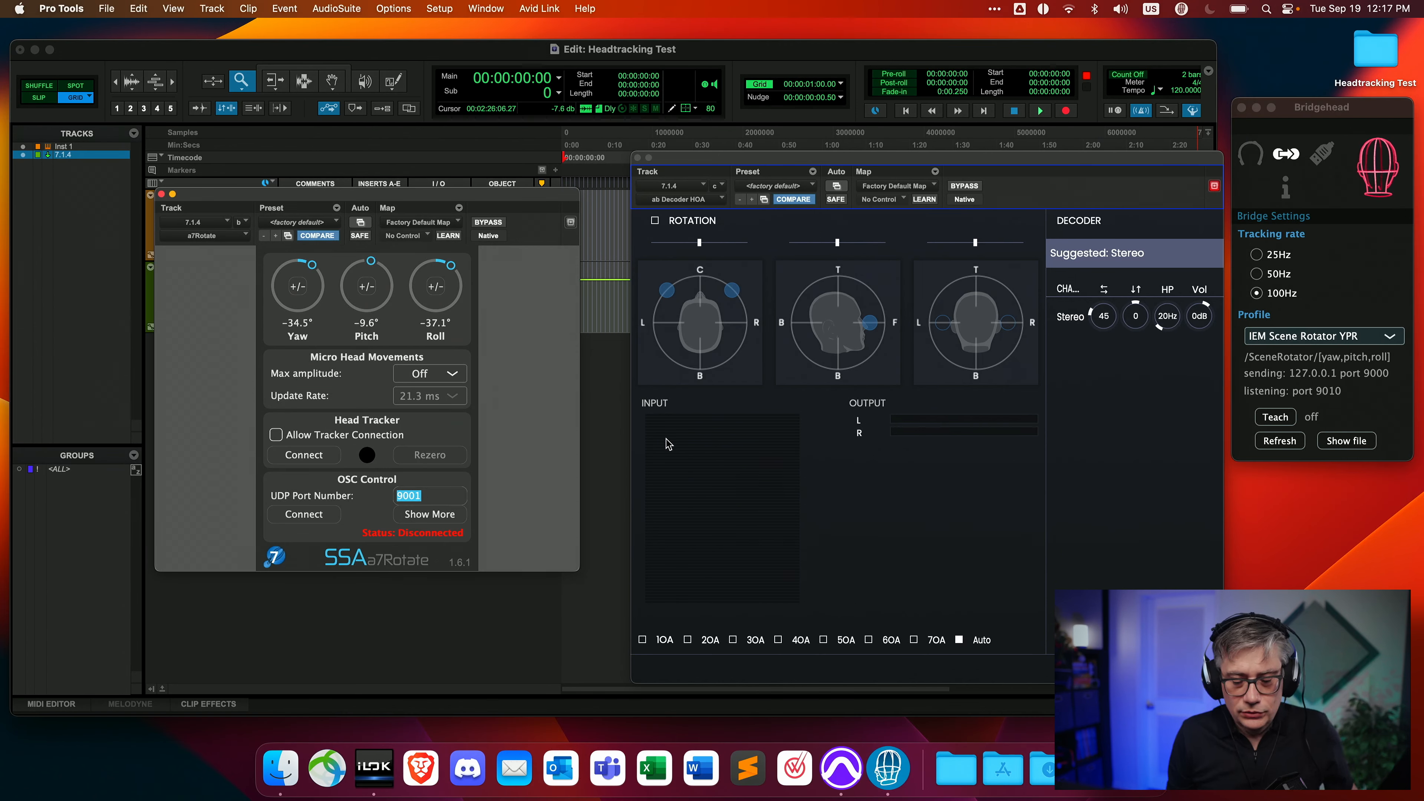
type("9")
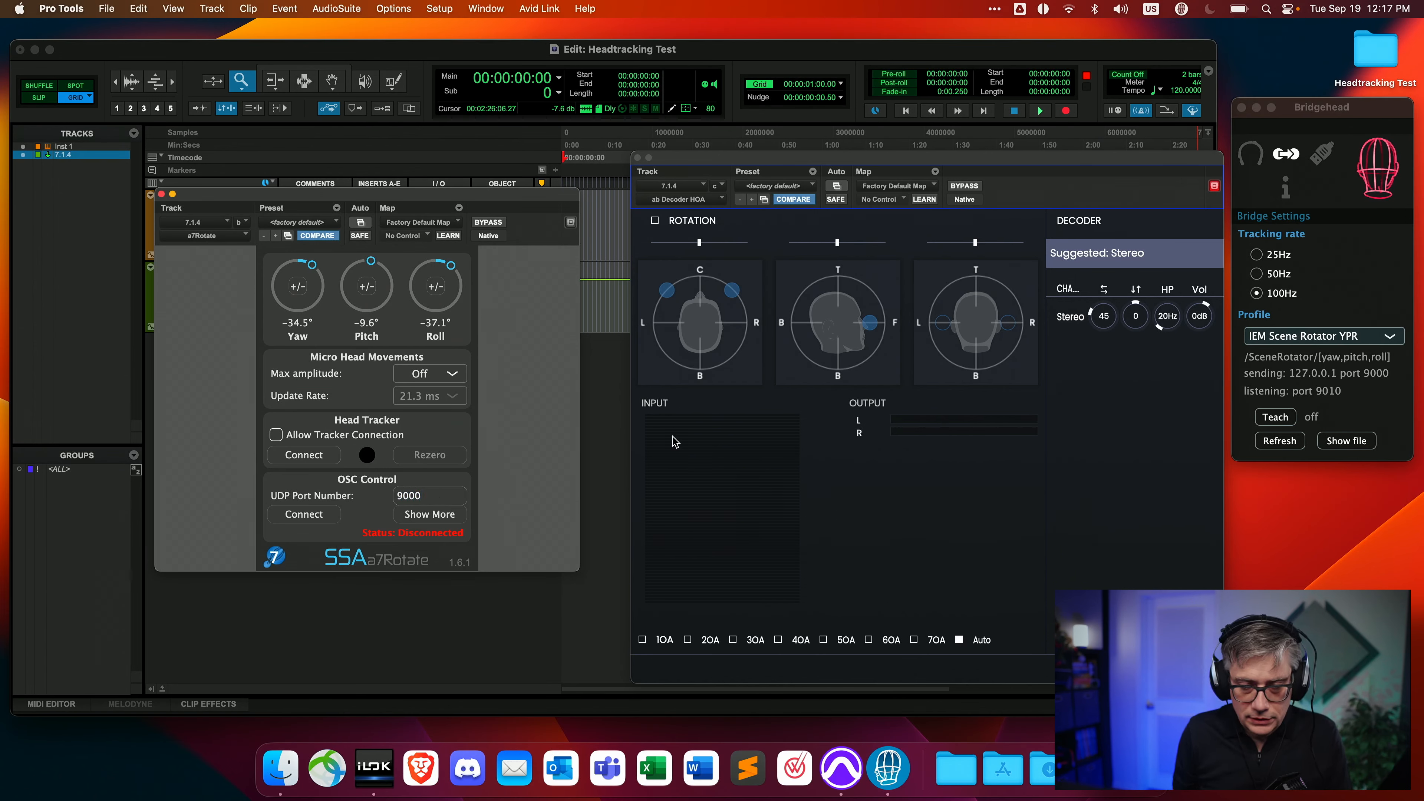
key("Return")
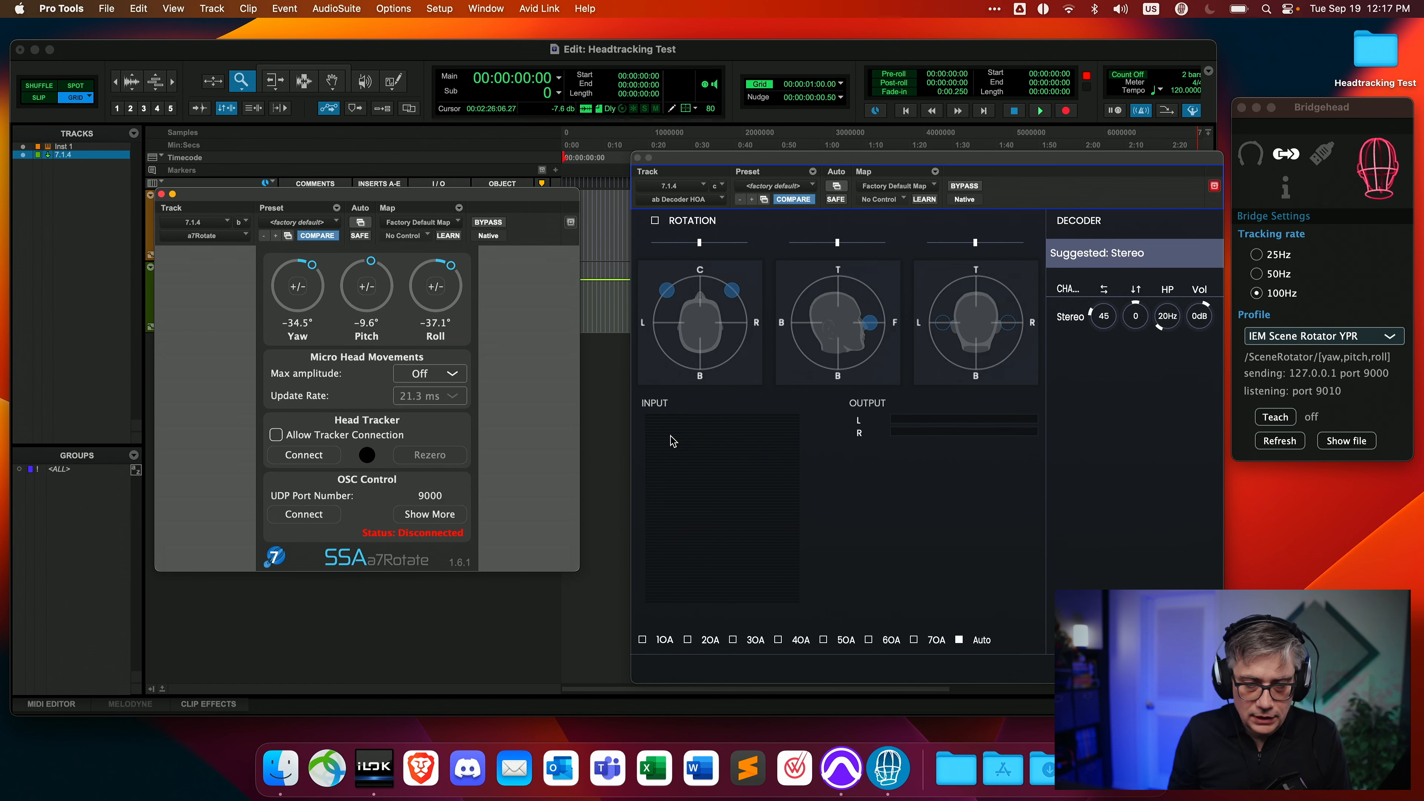
left_click(327, 520)
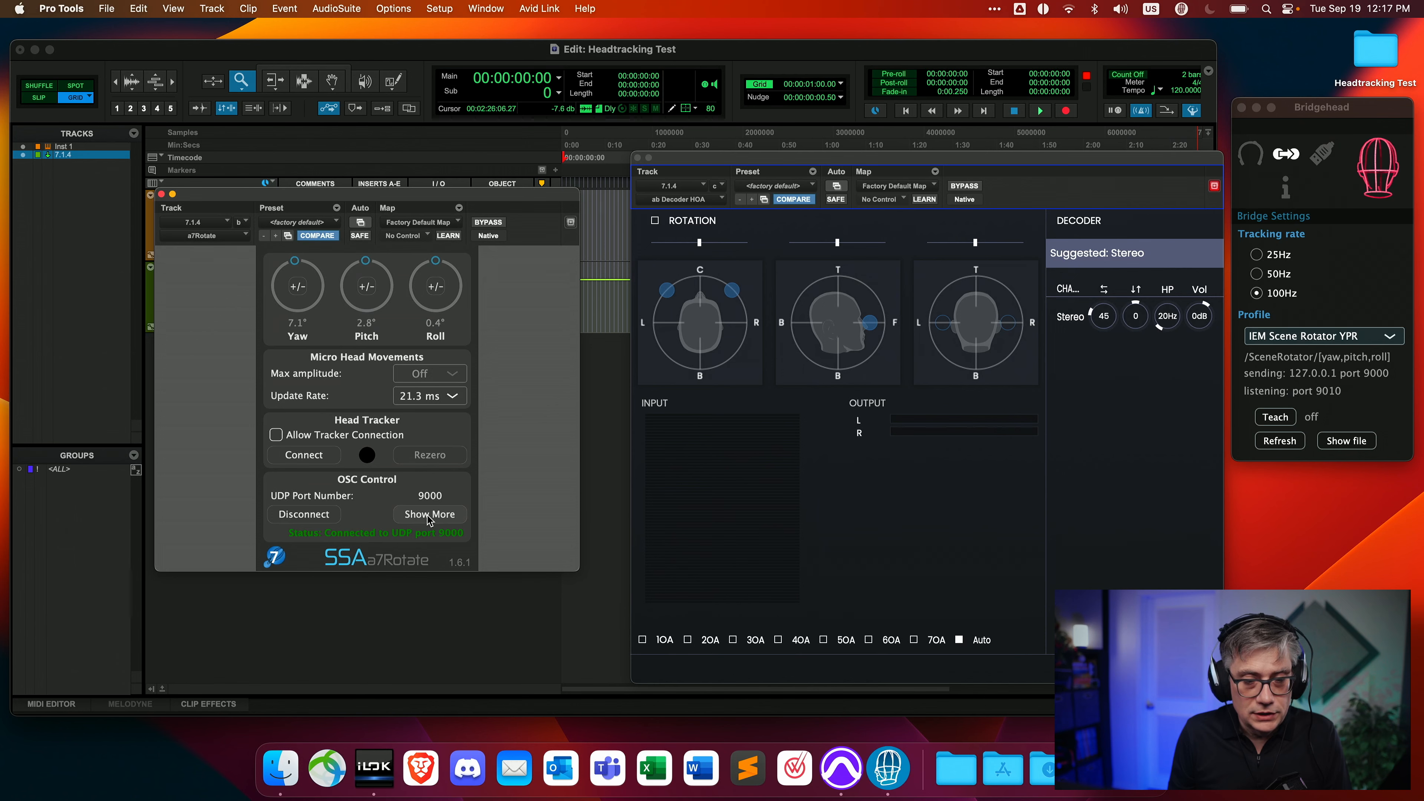
- Show a7Rotate's incoming OSC messages, examine their format and values, and hide the message log again
left_click(428, 515)
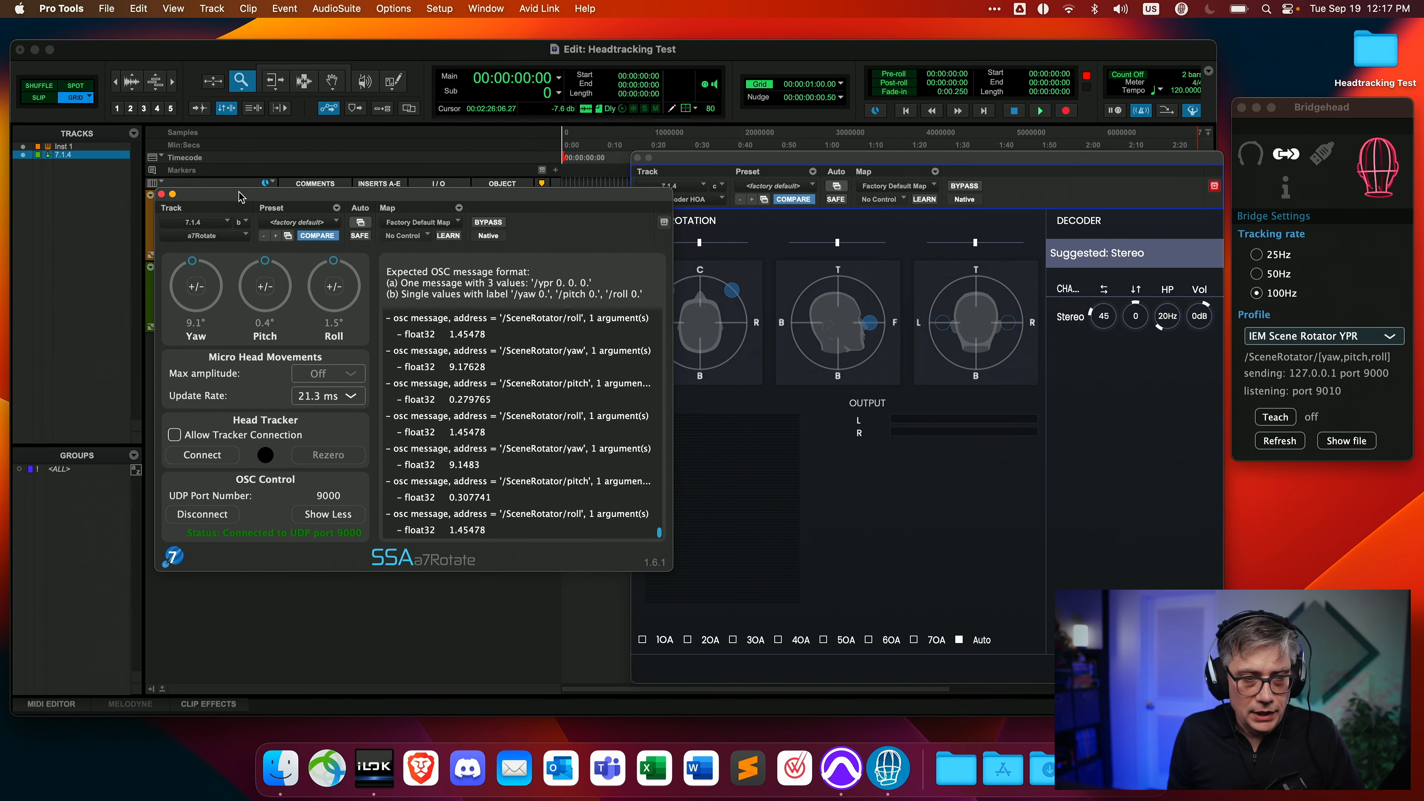
left_click_drag(242, 196, 262, 232)
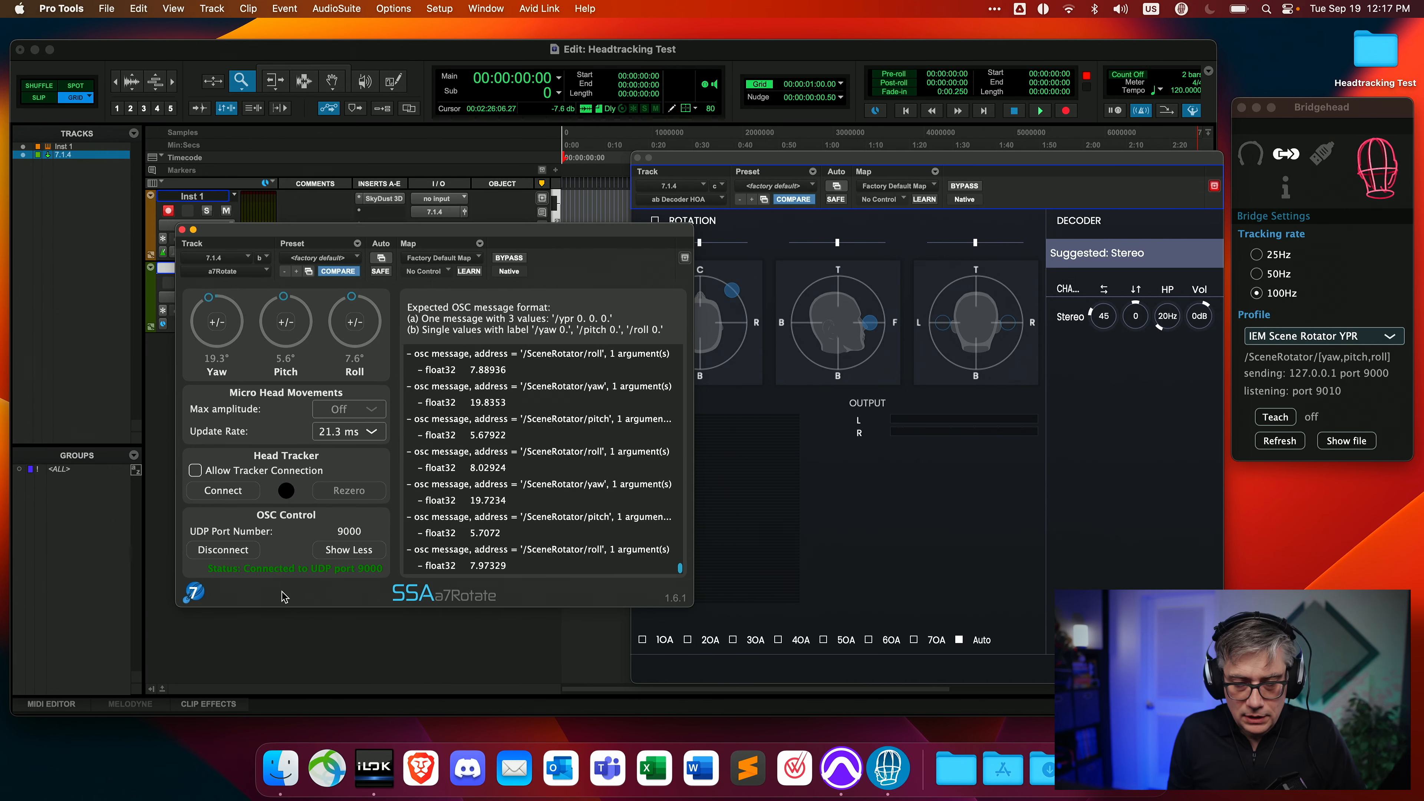
left_click(349, 550)
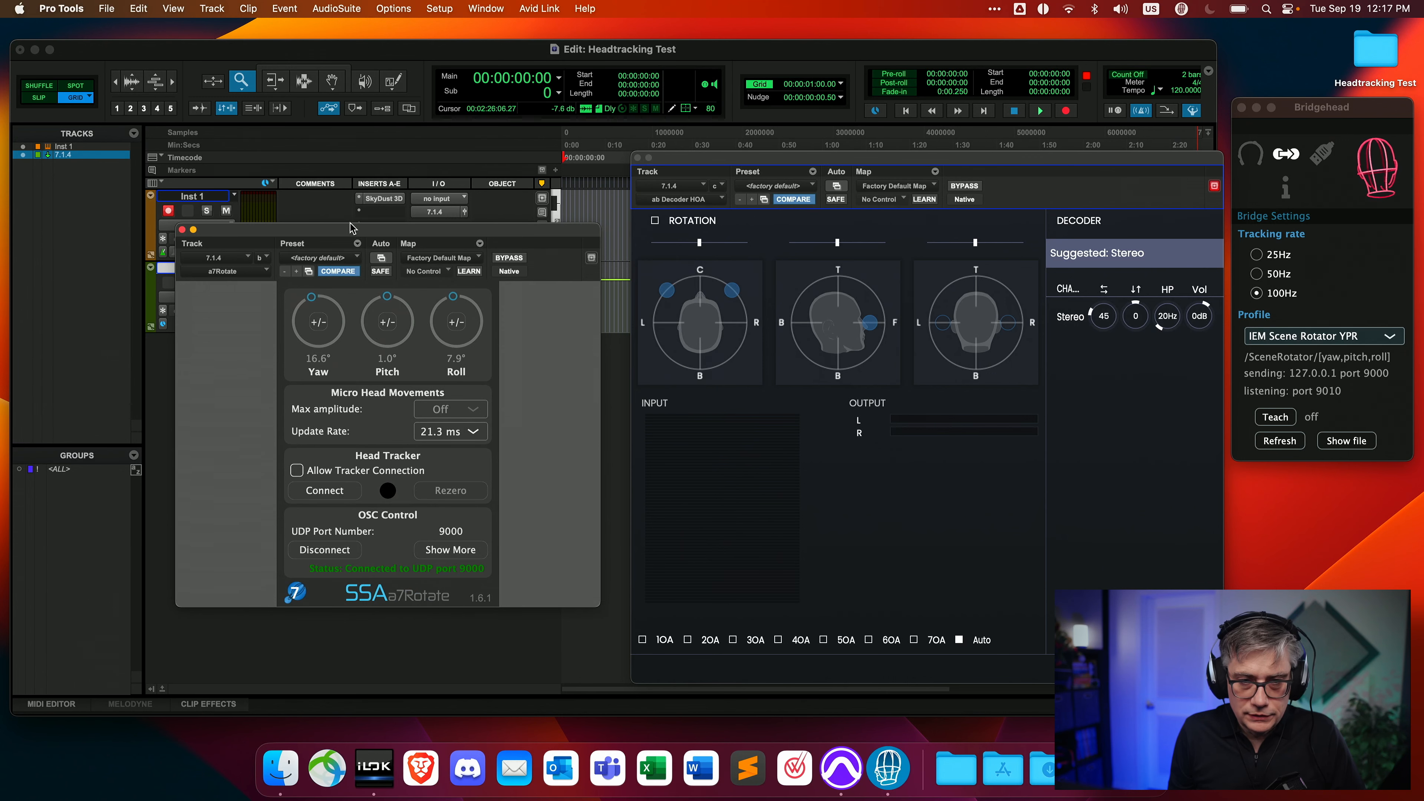
- Reposition the a7Rotate and ab Decoder HOA windows to view the rotation values, and close the decoder window
left_click_drag(352, 227, 612, 352)
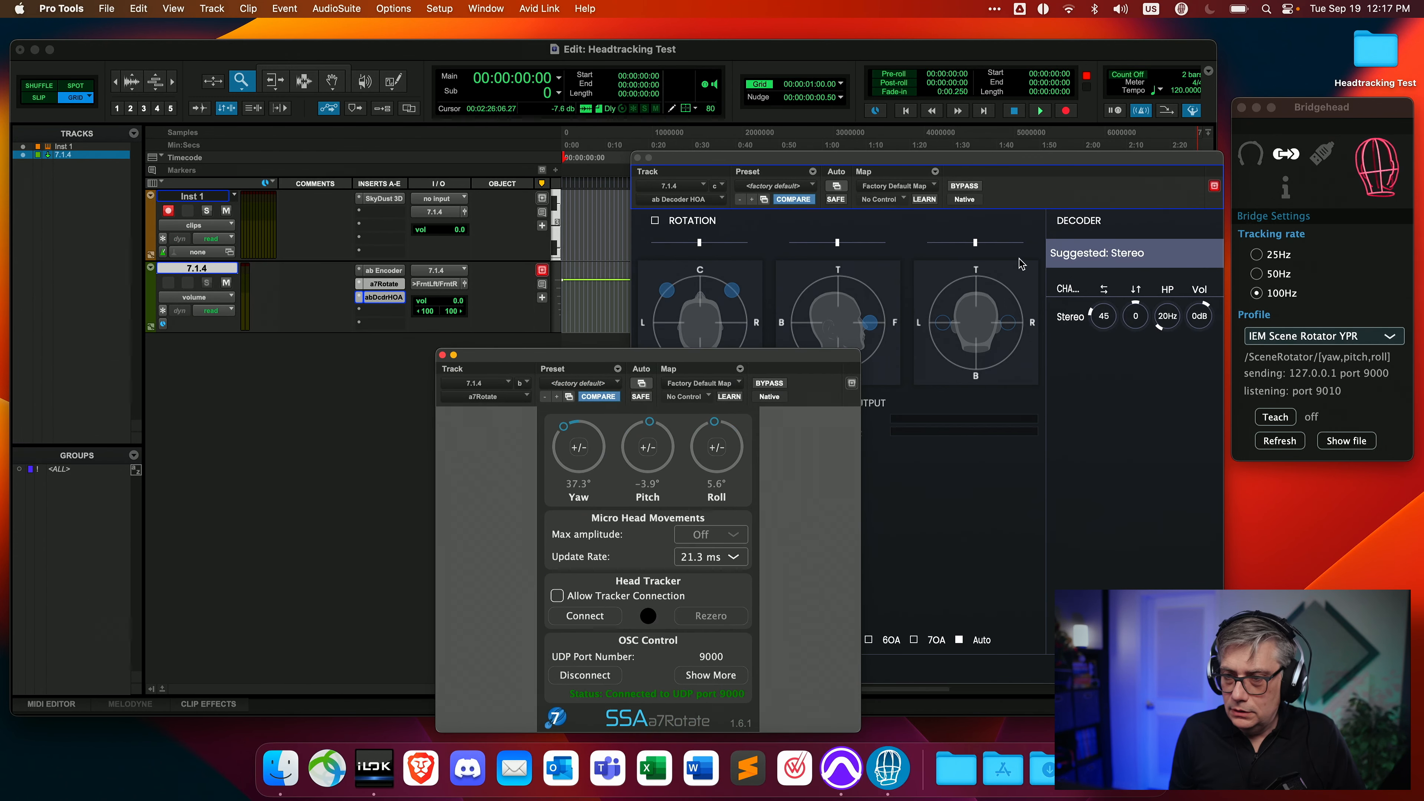
left_click(1381, 171)
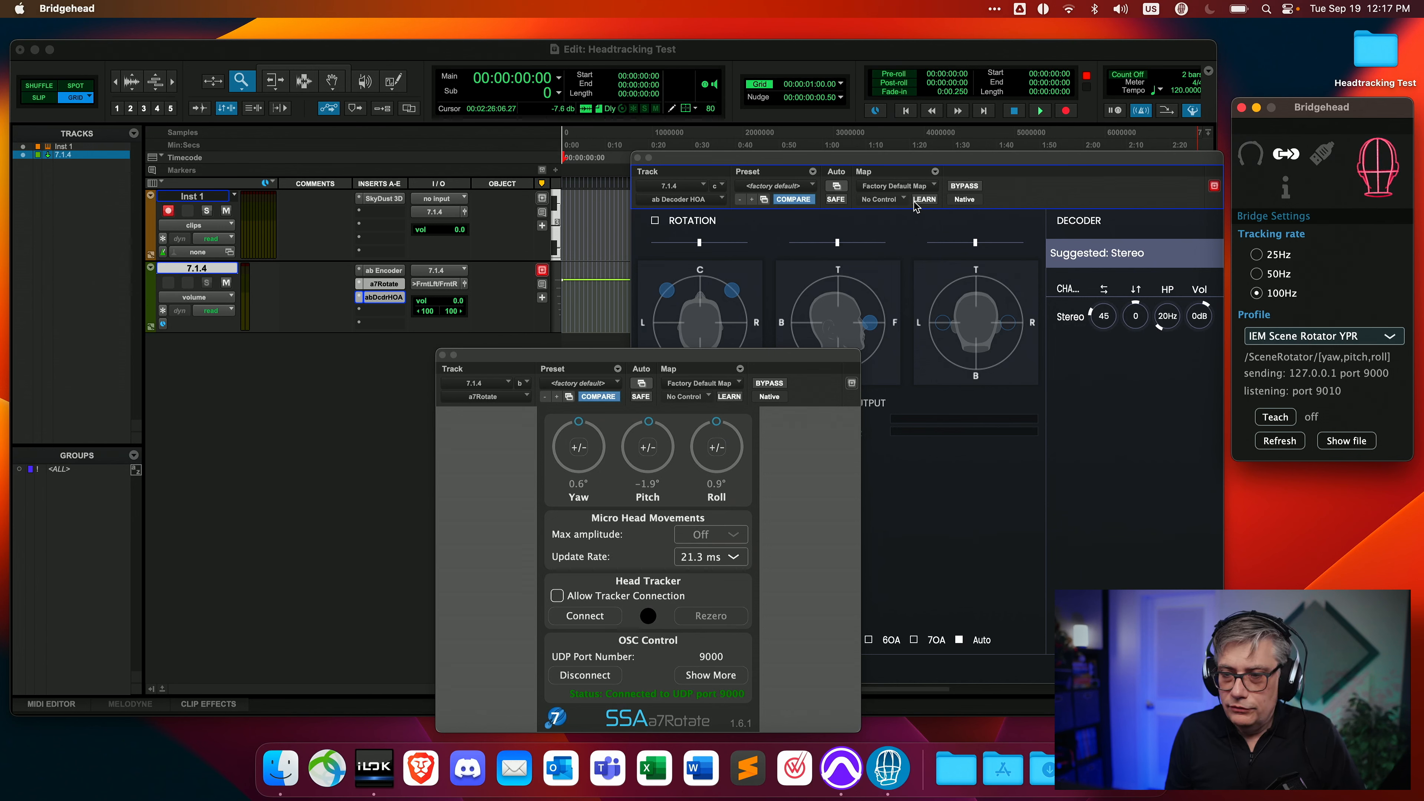
left_click_drag(894, 162, 756, 147)
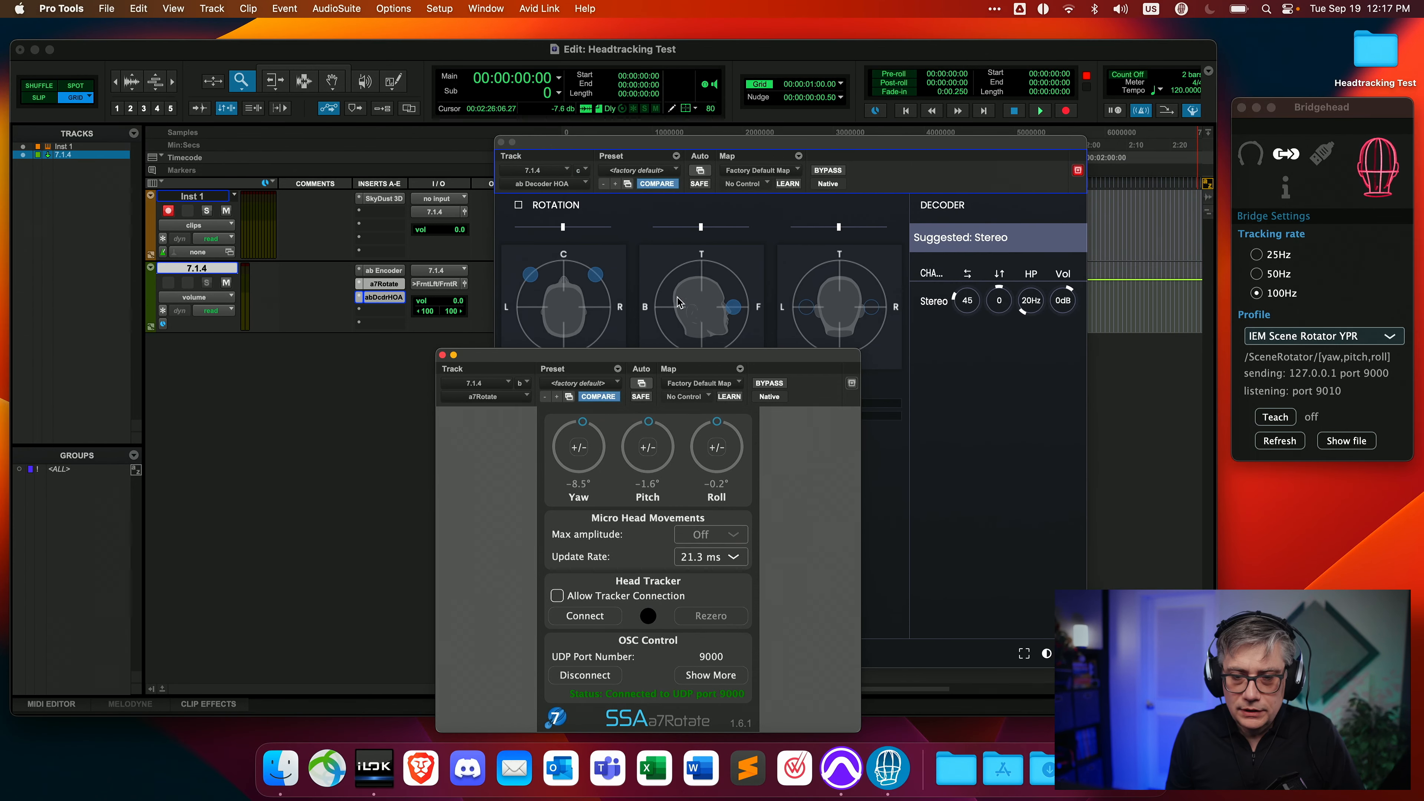
left_click_drag(651, 360, 261, 305)
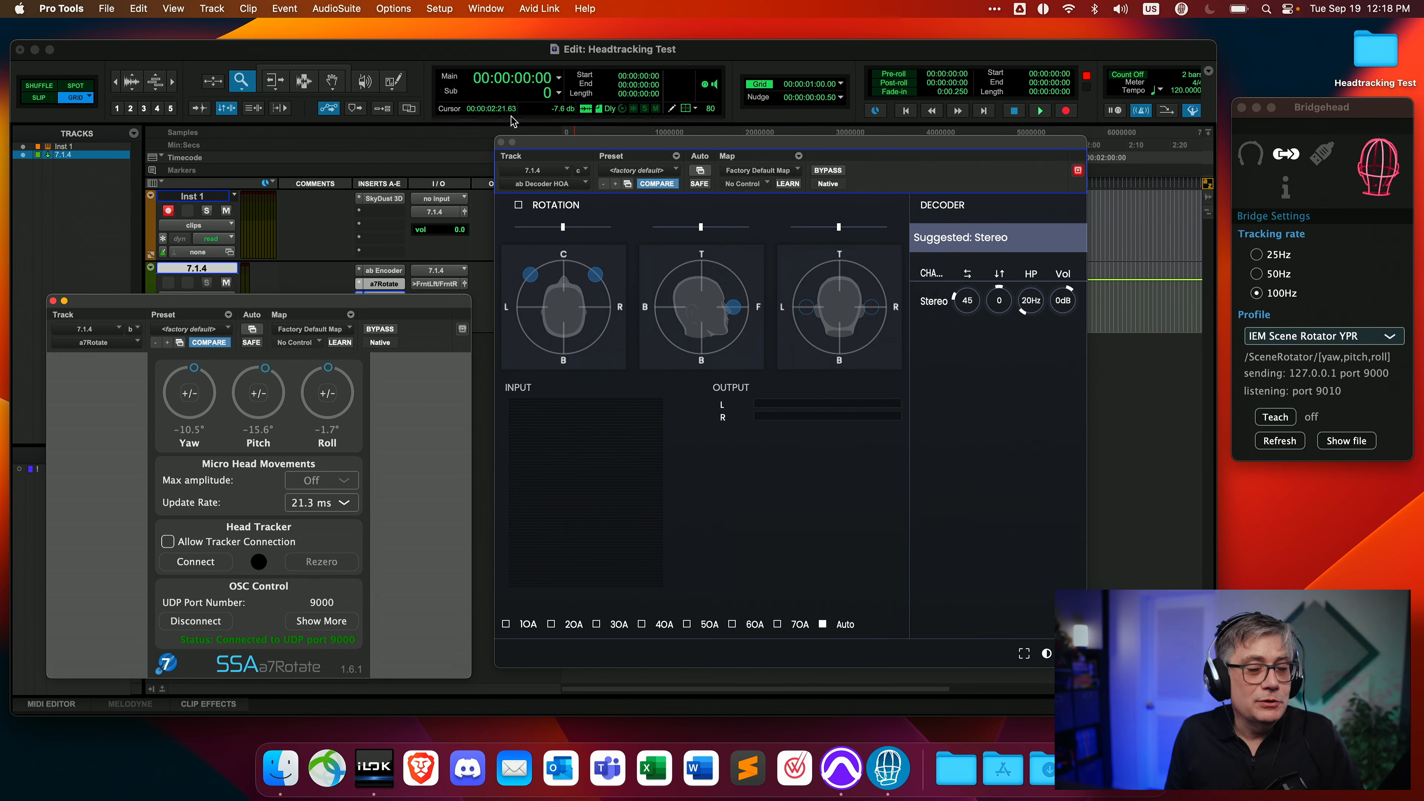
left_click(502, 144)
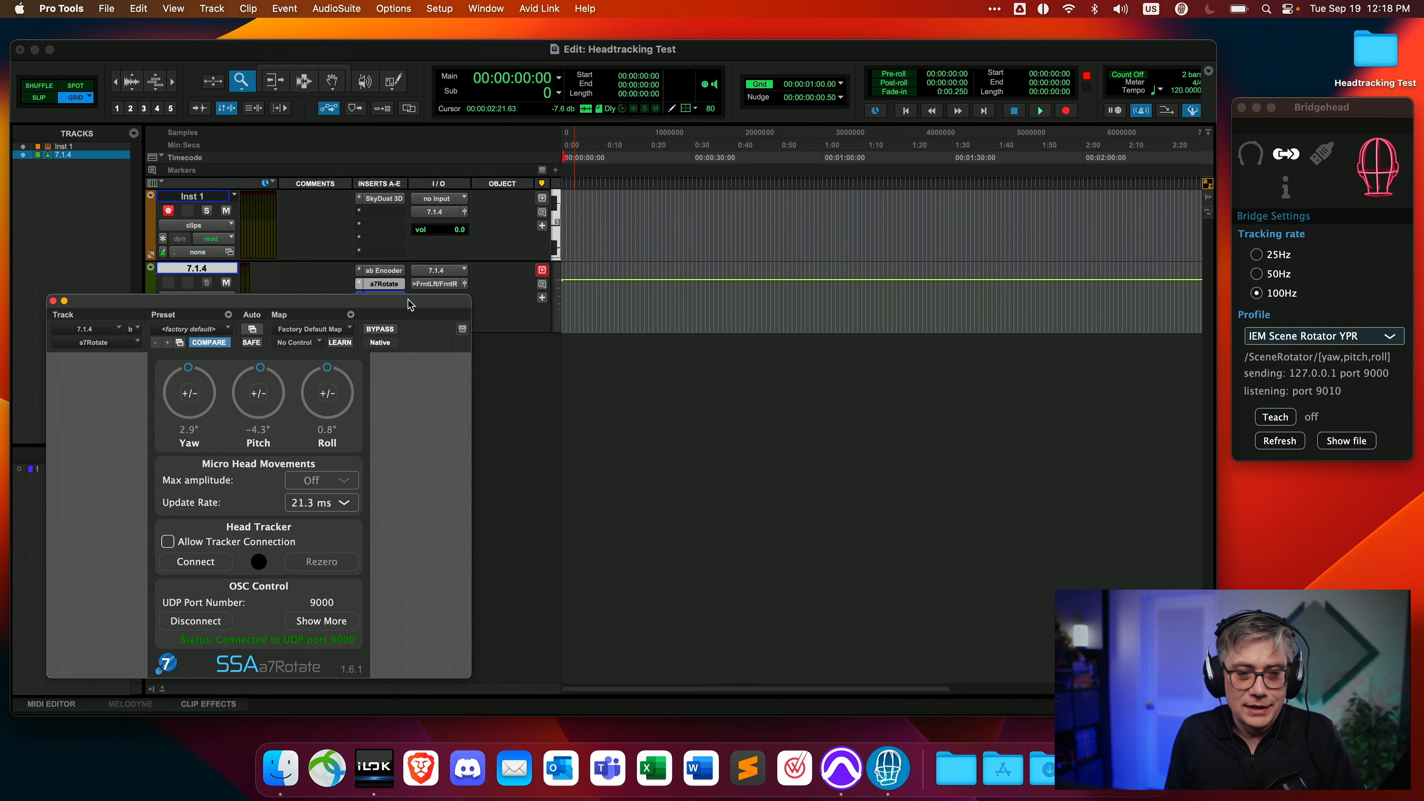
- Replace the ab Decoder HOA insert on the 7.1.4 track with a7Monitor (7th Order Ambisonics/stereo)
left_click_drag(407, 304, 966, 276)
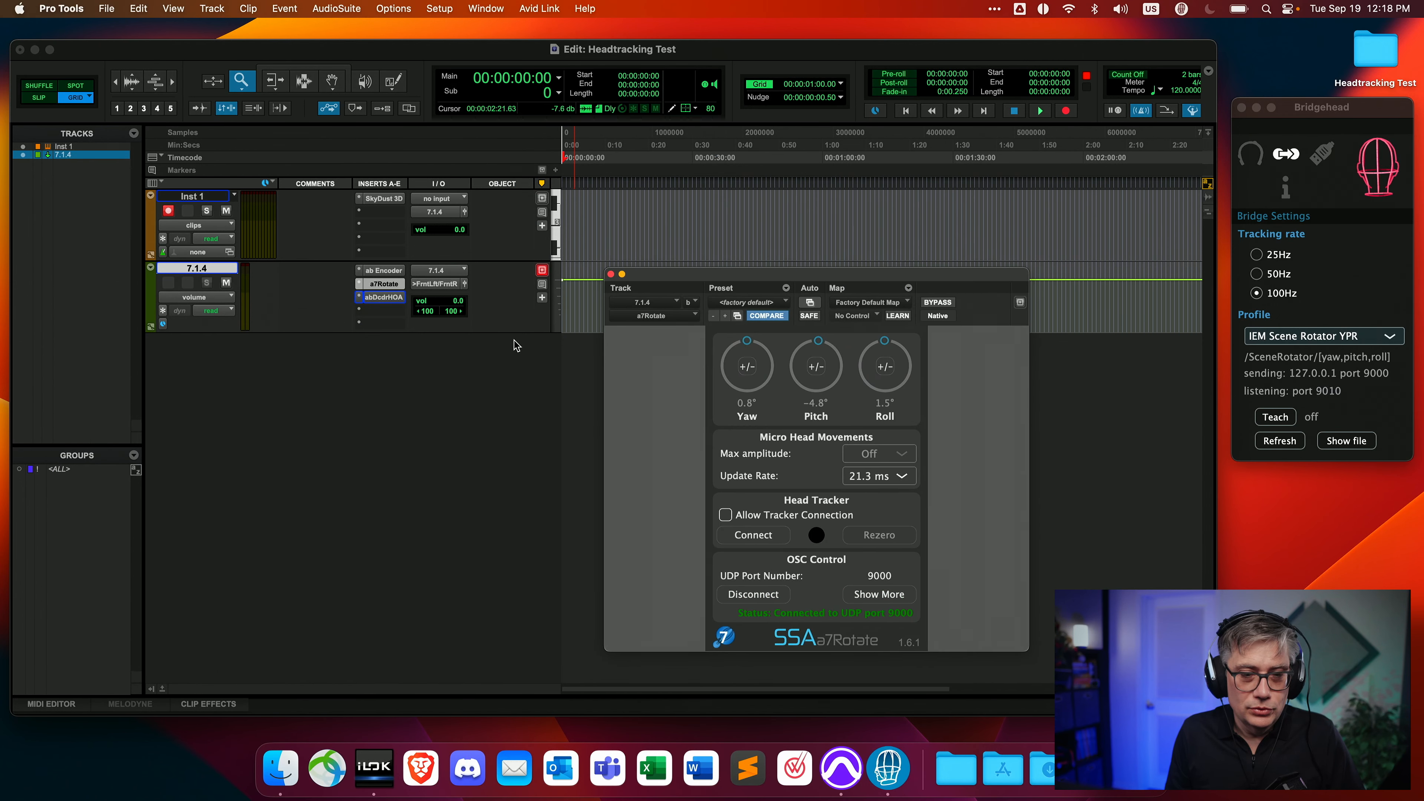
left_click(358, 305)
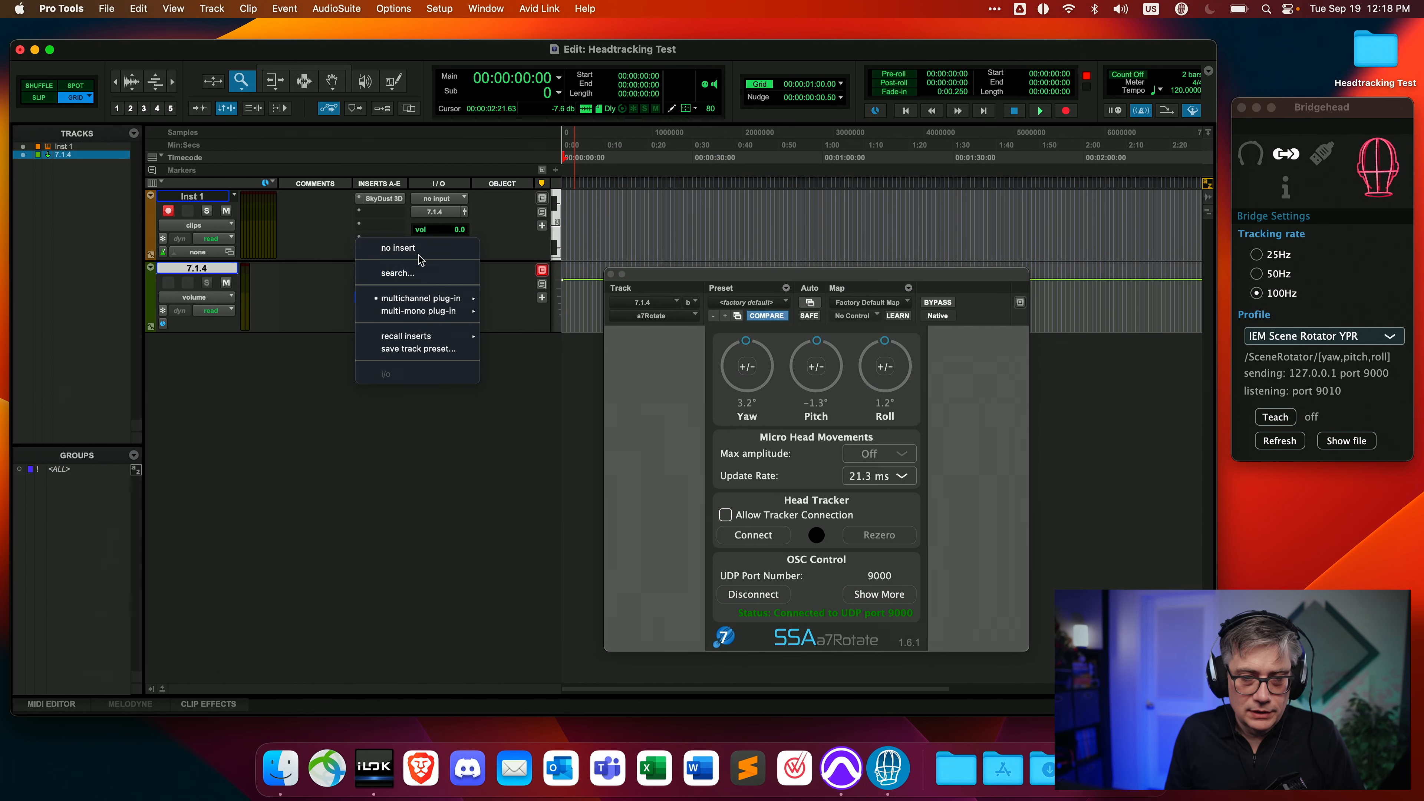
left_click(419, 249)
left_click(359, 283)
mouse_move(382, 298)
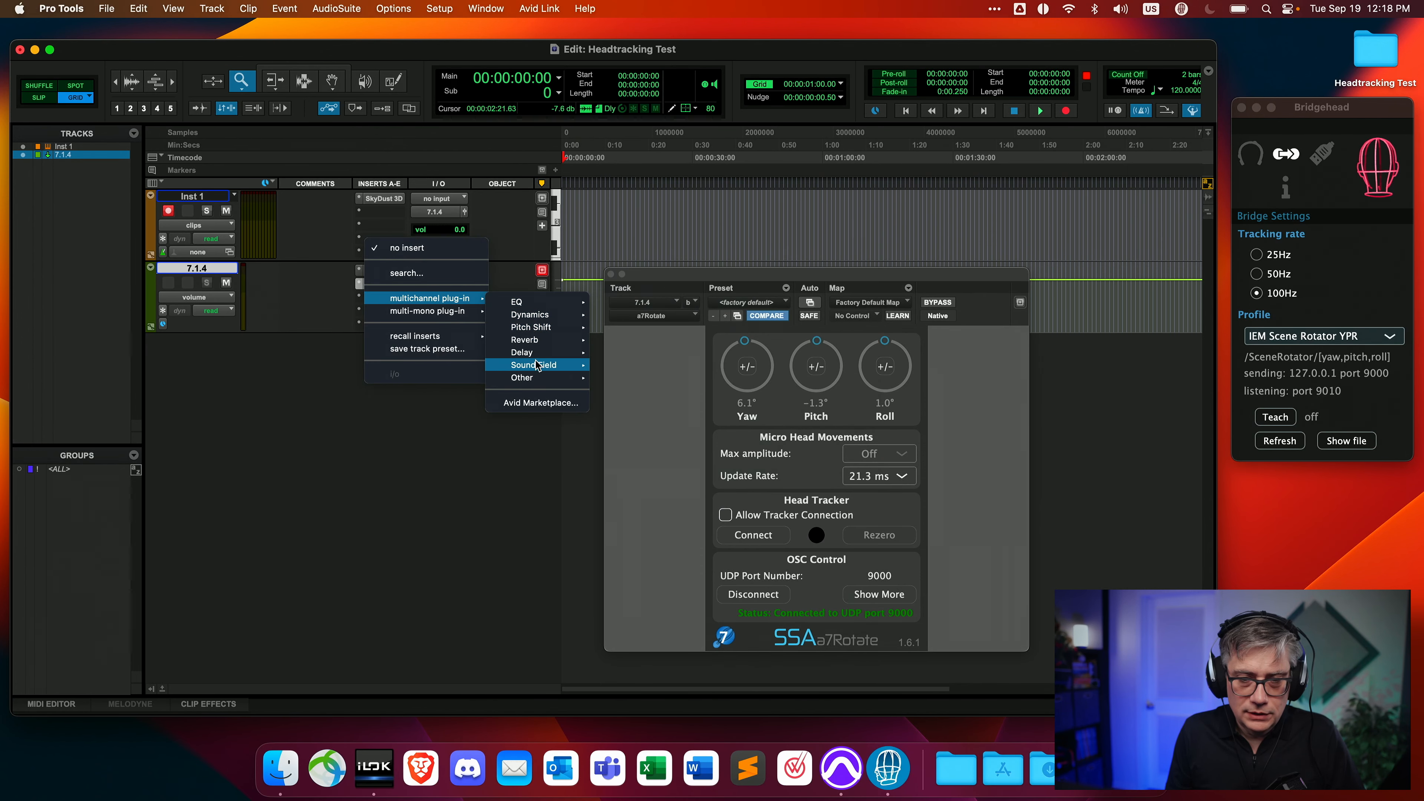
mouse_move(537, 365)
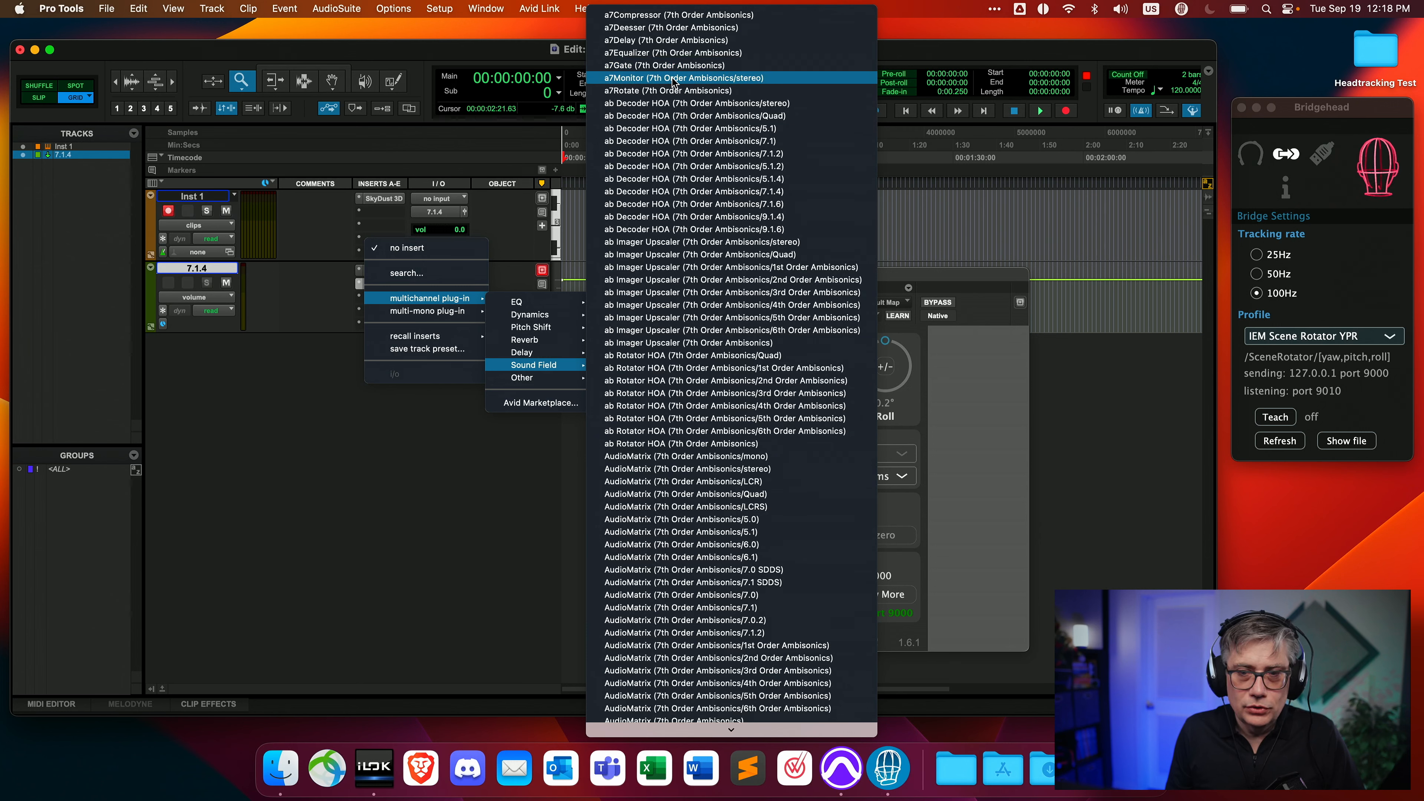
left_click(644, 79)
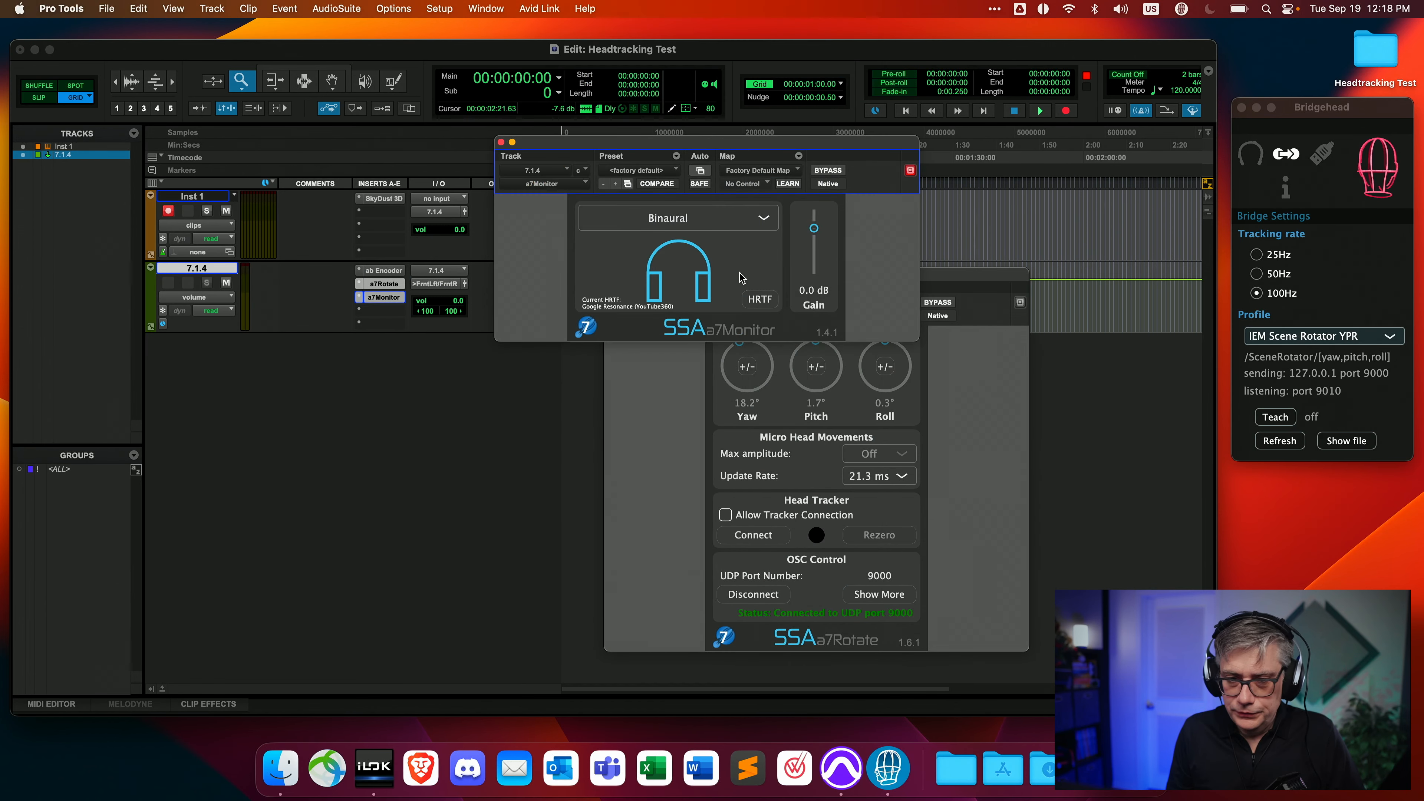
- Position the a7Monitor window beside a7Rotate and recenter the head orientation in Bridgehead
left_click_drag(697, 144, 372, 400)
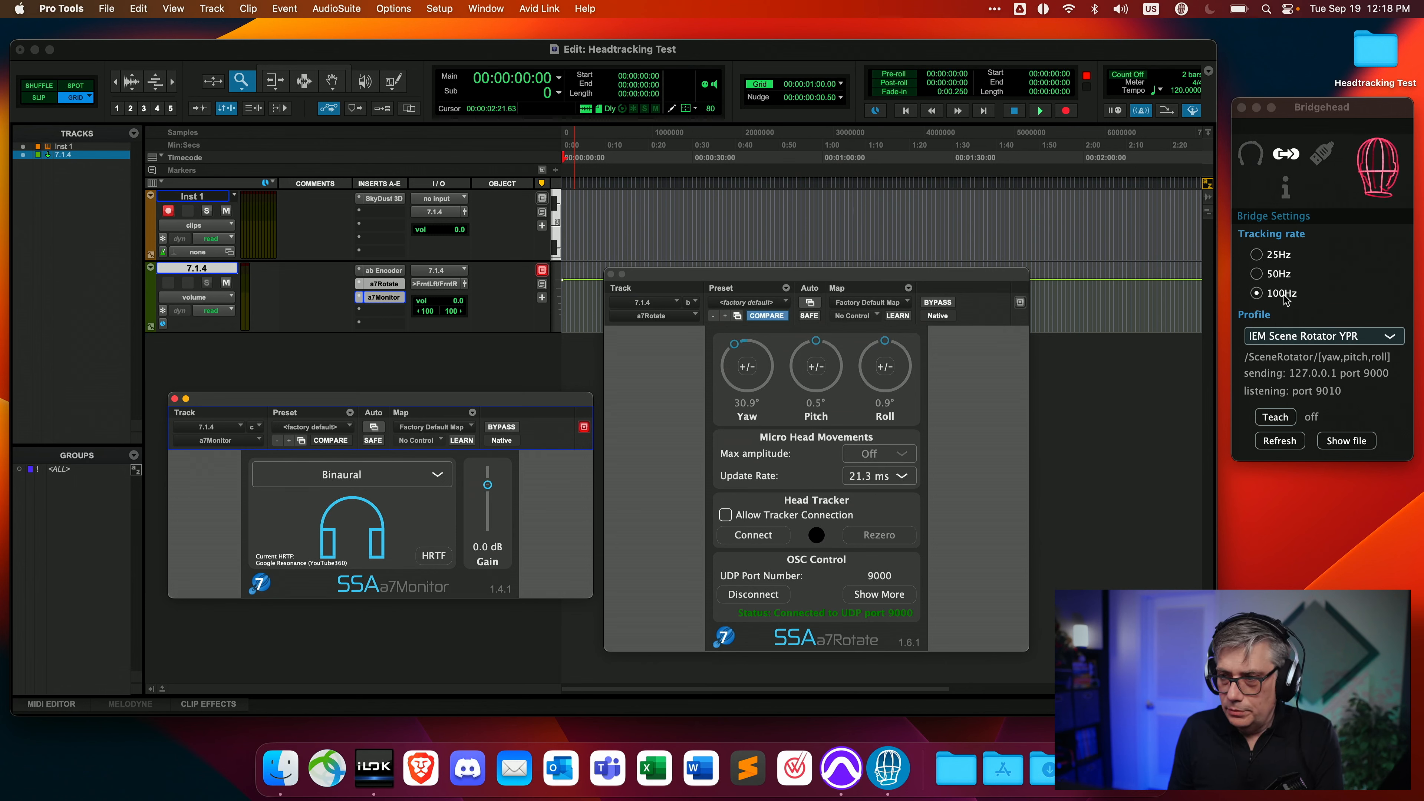
left_click(1383, 165)
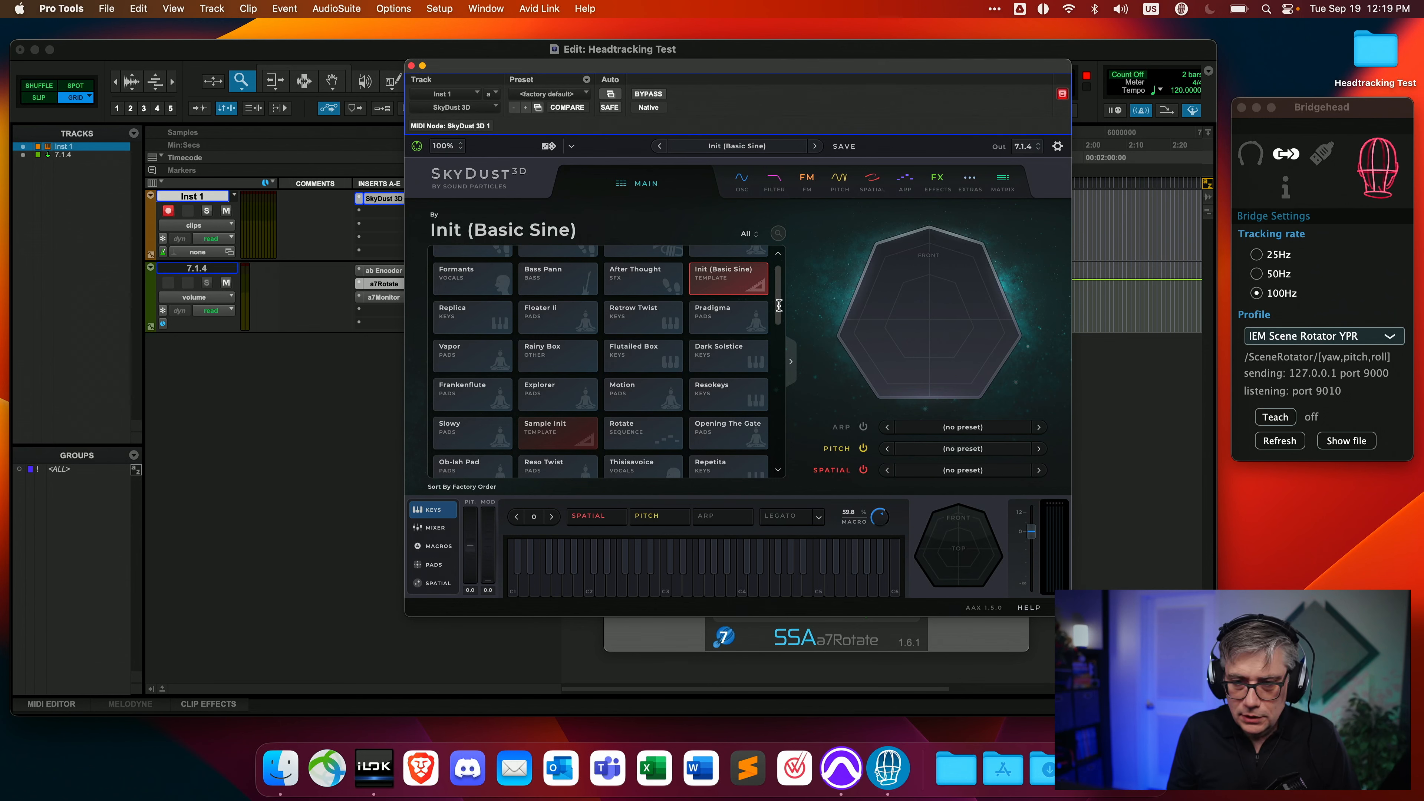
- Load the Stars Of Night preset in Inst 1's SkyDust 3D, then close the synth and reposition the a7Rotate window
scroll(561, 303, "up", 5)
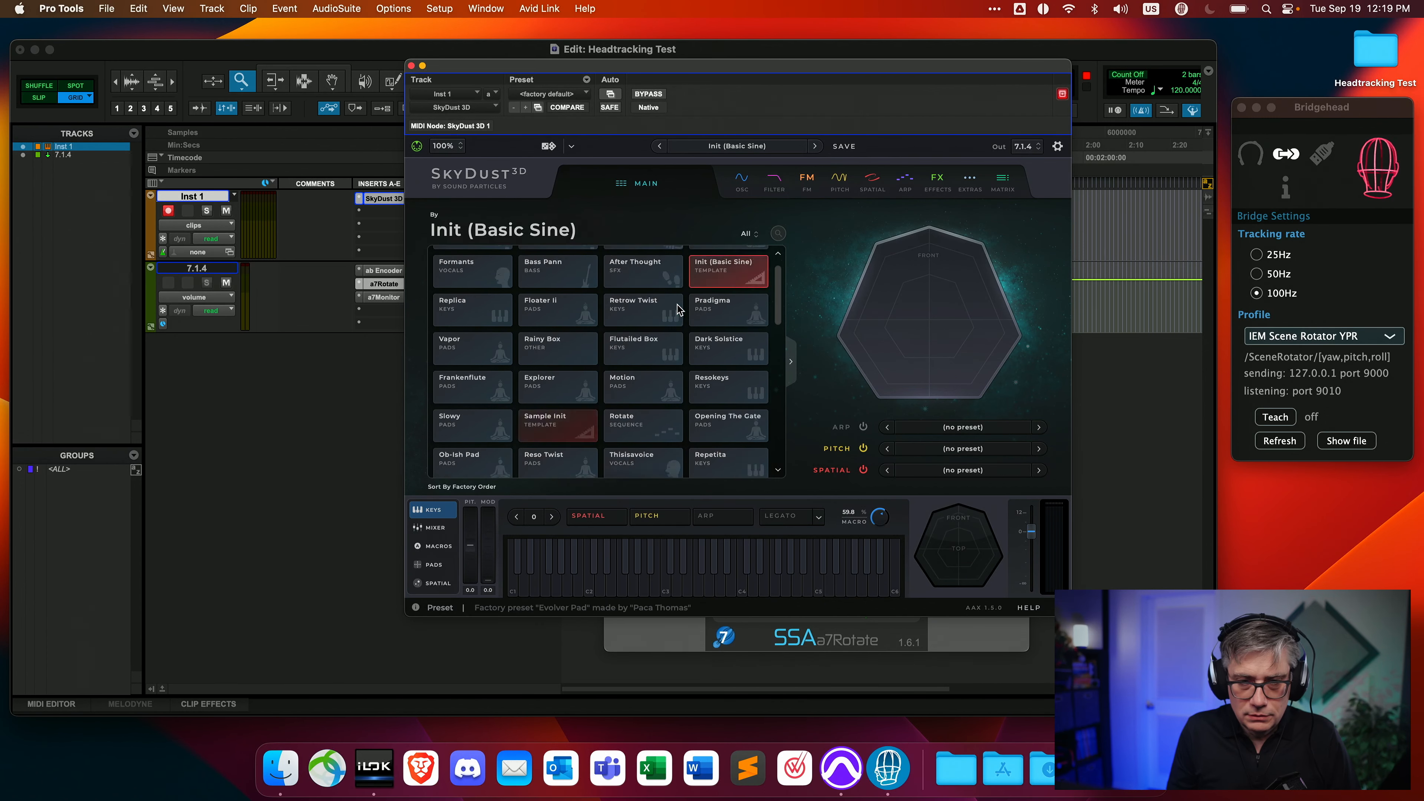
left_click(470, 306)
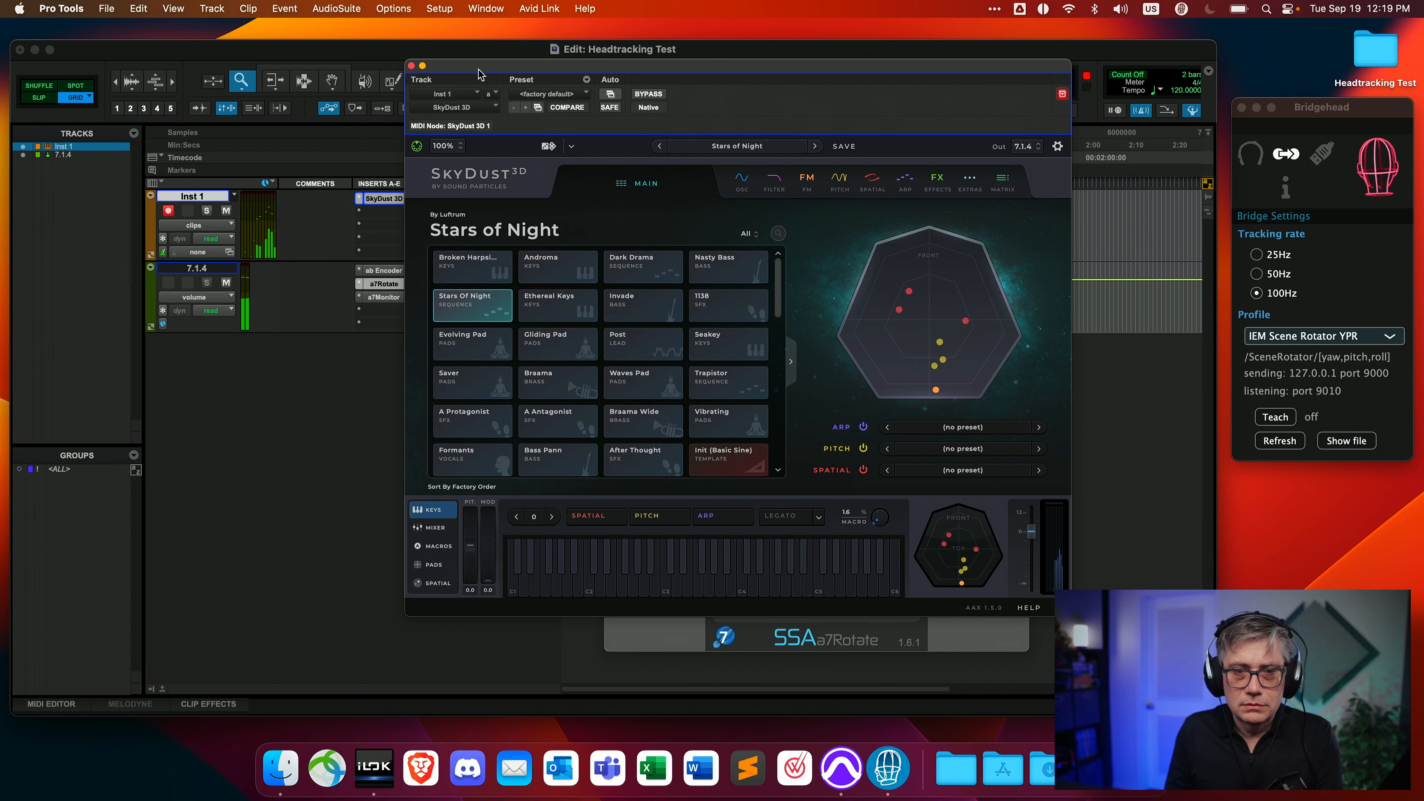
left_click_drag(436, 71, 442, 98)
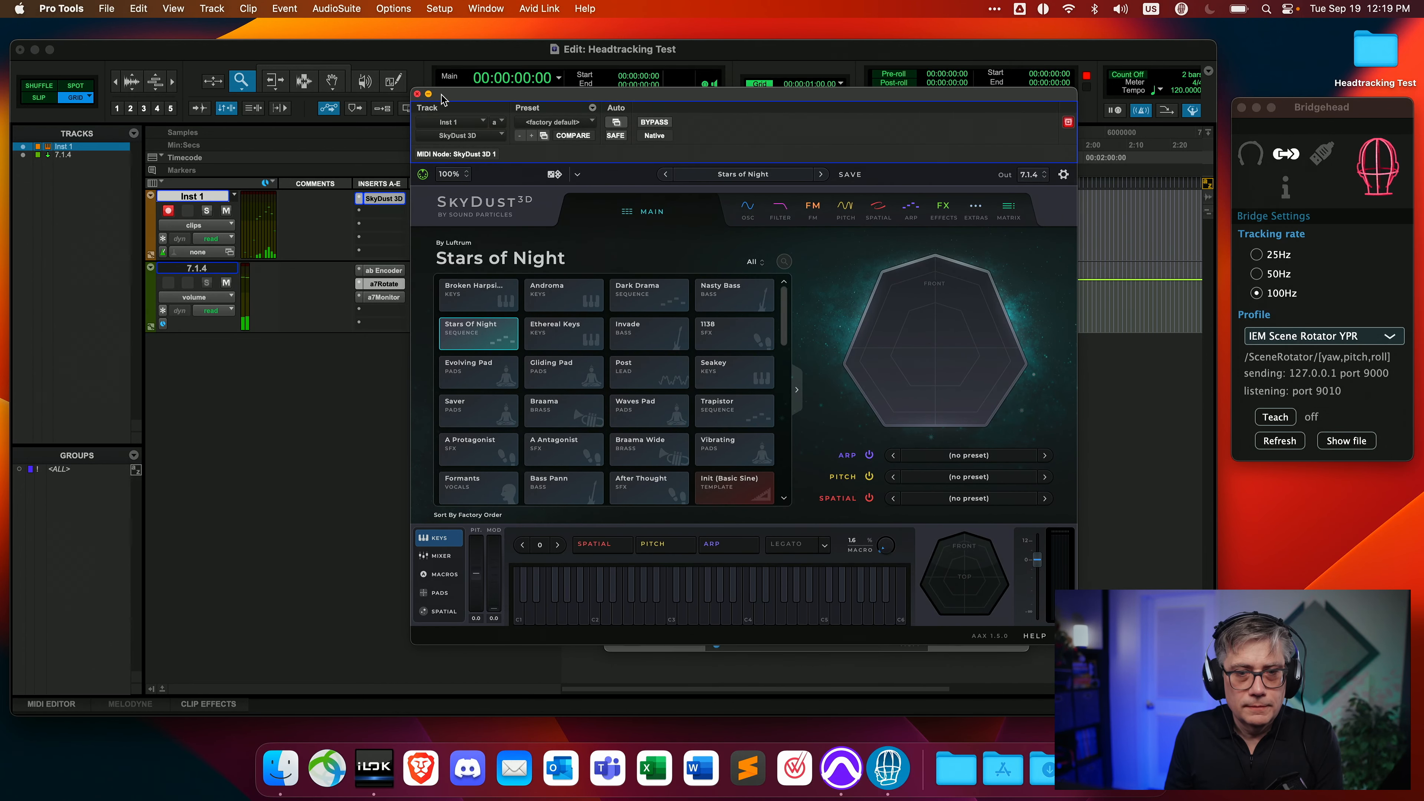
left_click(418, 94)
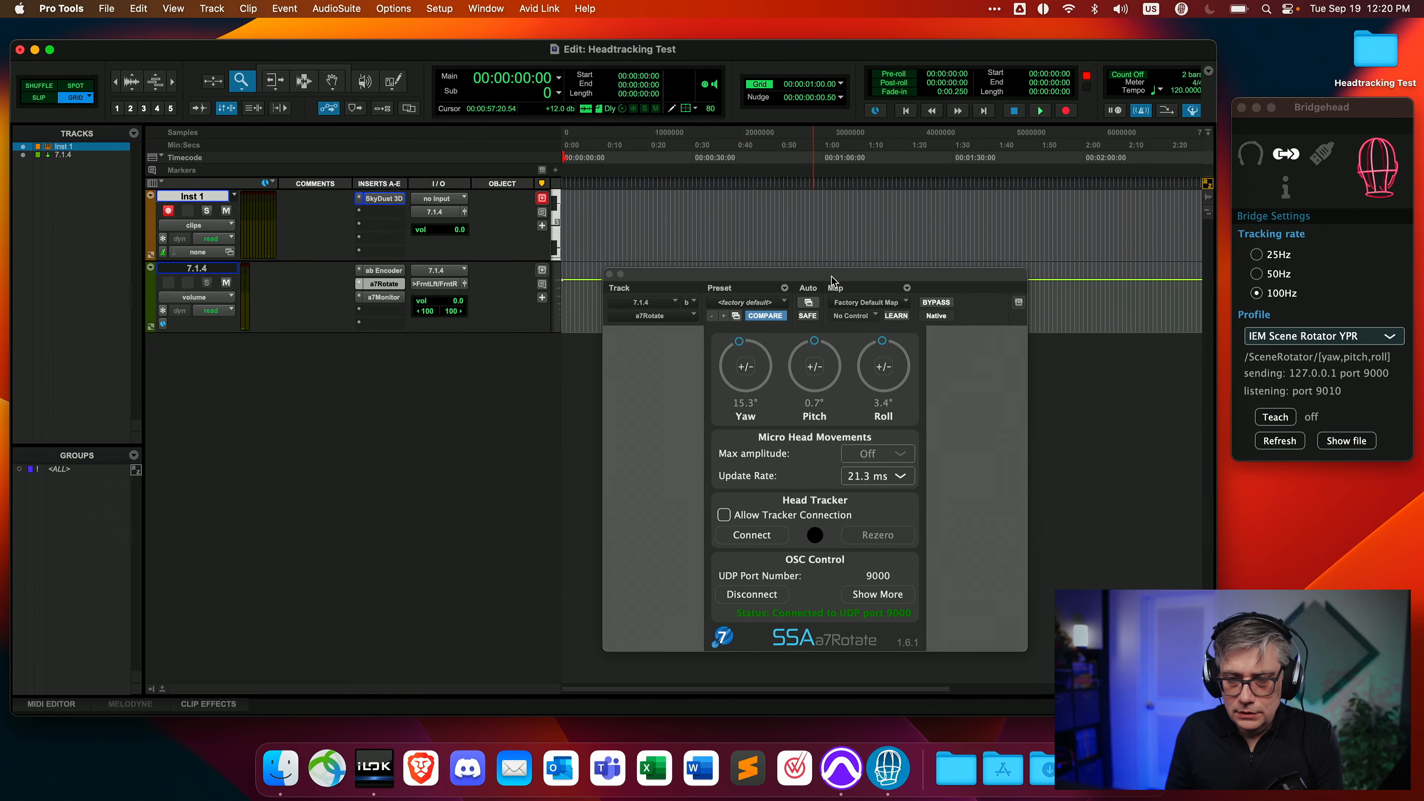
left_click_drag(862, 284, 532, 237)
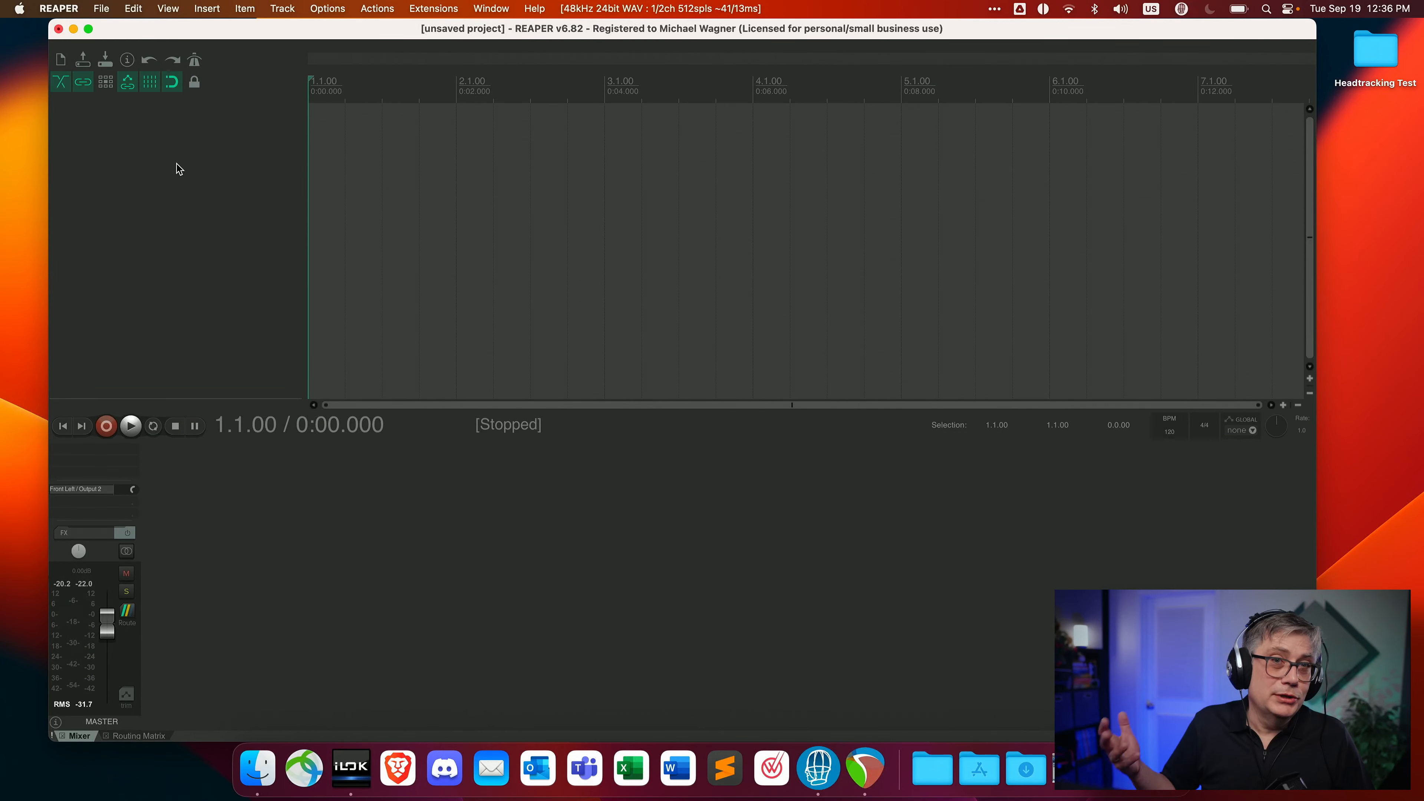
- In REAPER, add a new track to the empty project and set its track channels to 12
right_click(171, 120)
left_click(222, 131)
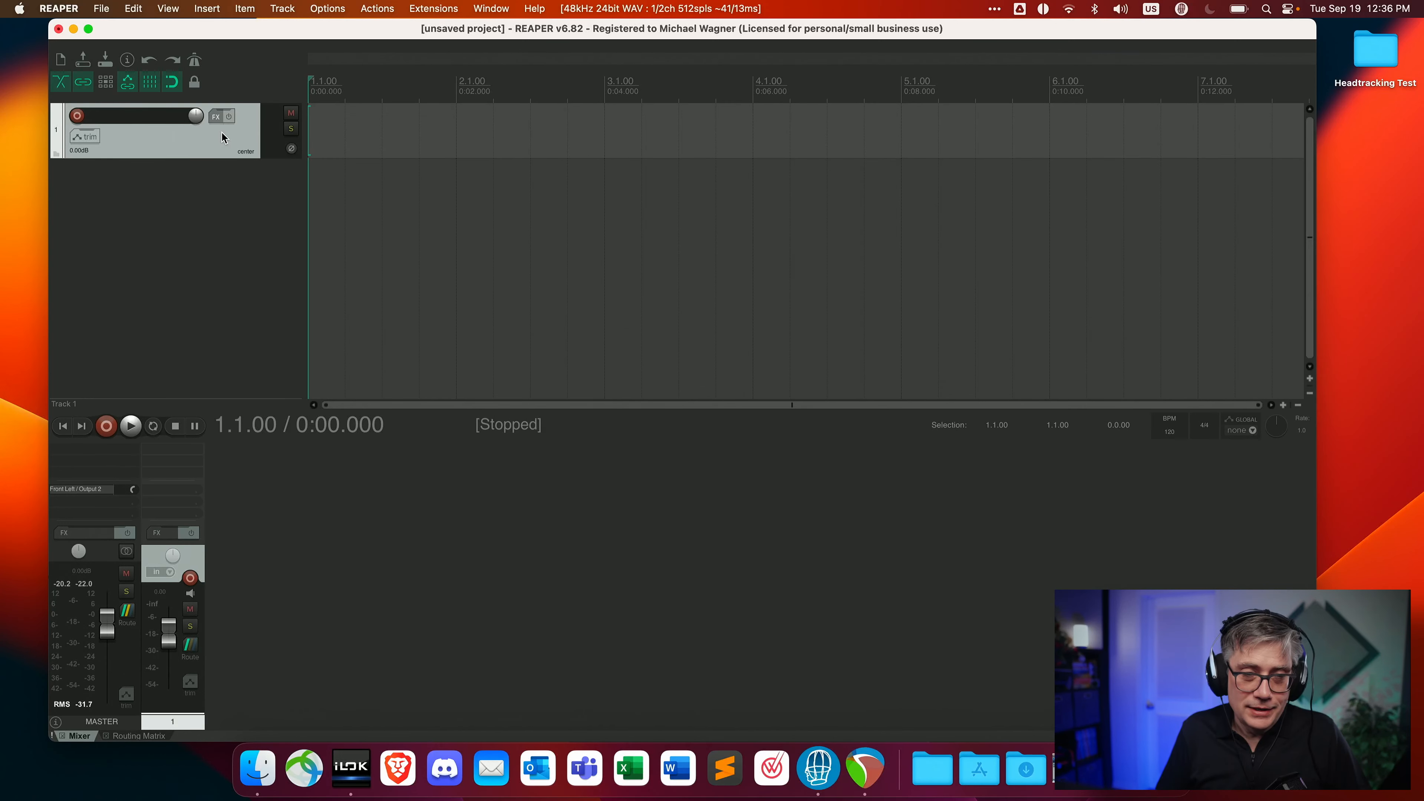
left_click(189, 653)
left_click_drag(341, 536, 283, 185)
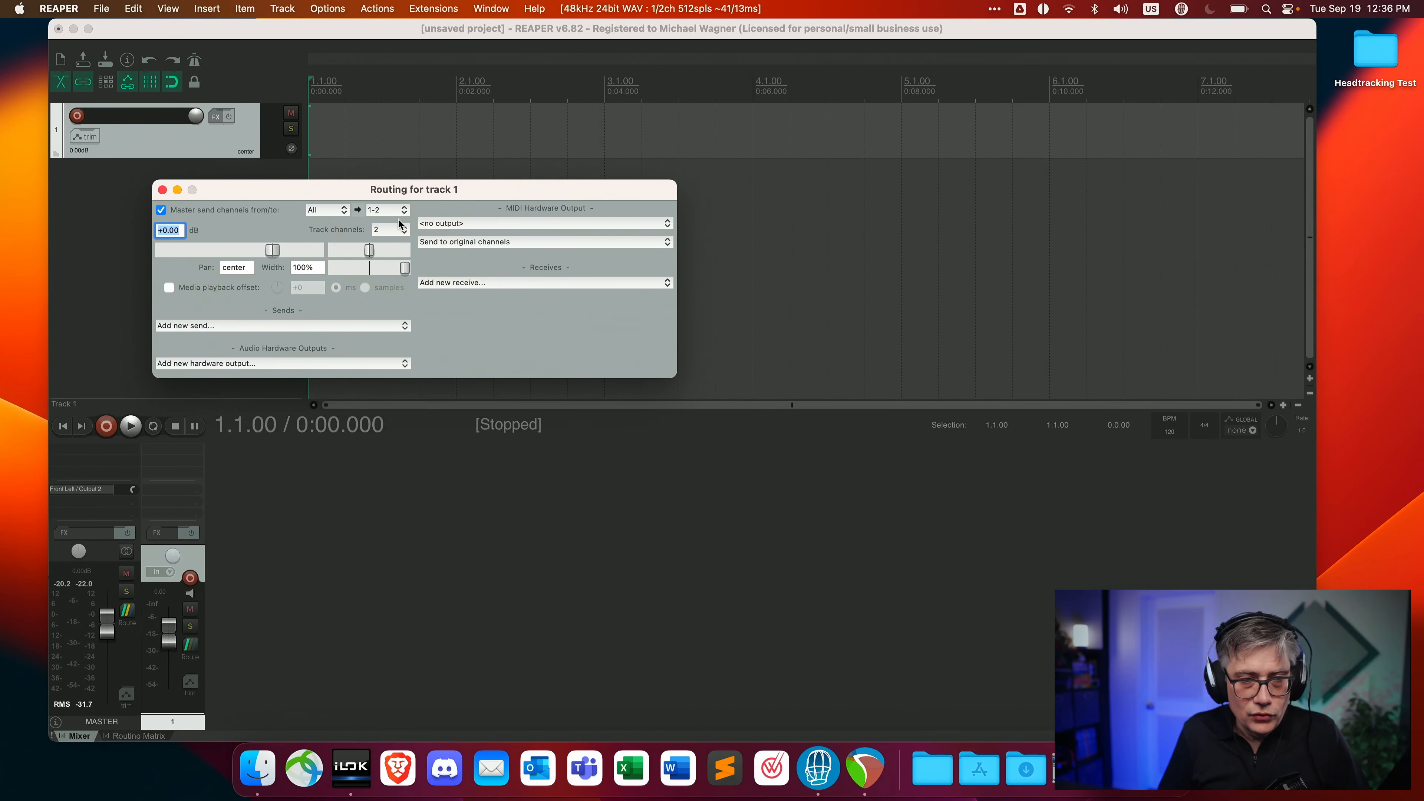
left_click(399, 231)
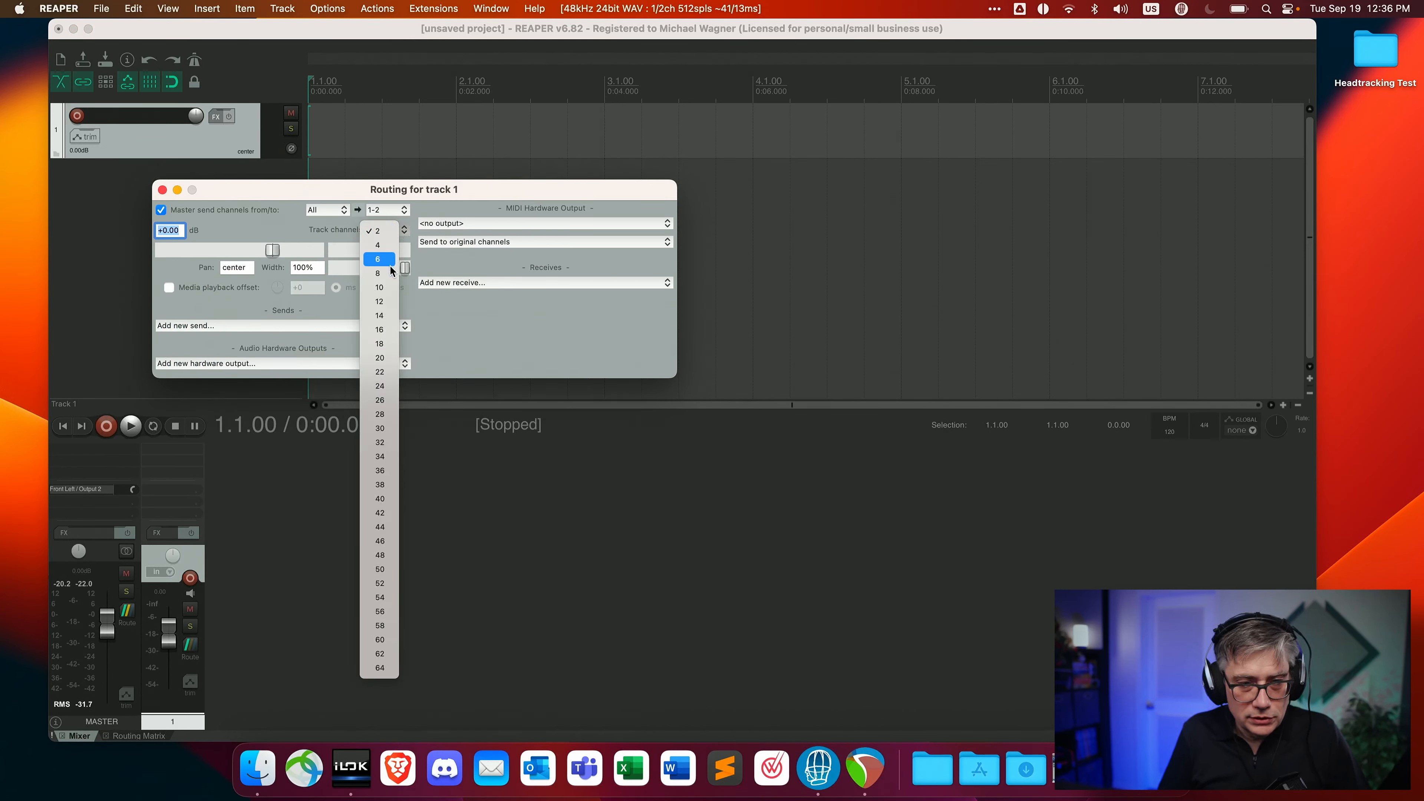
left_click(380, 302)
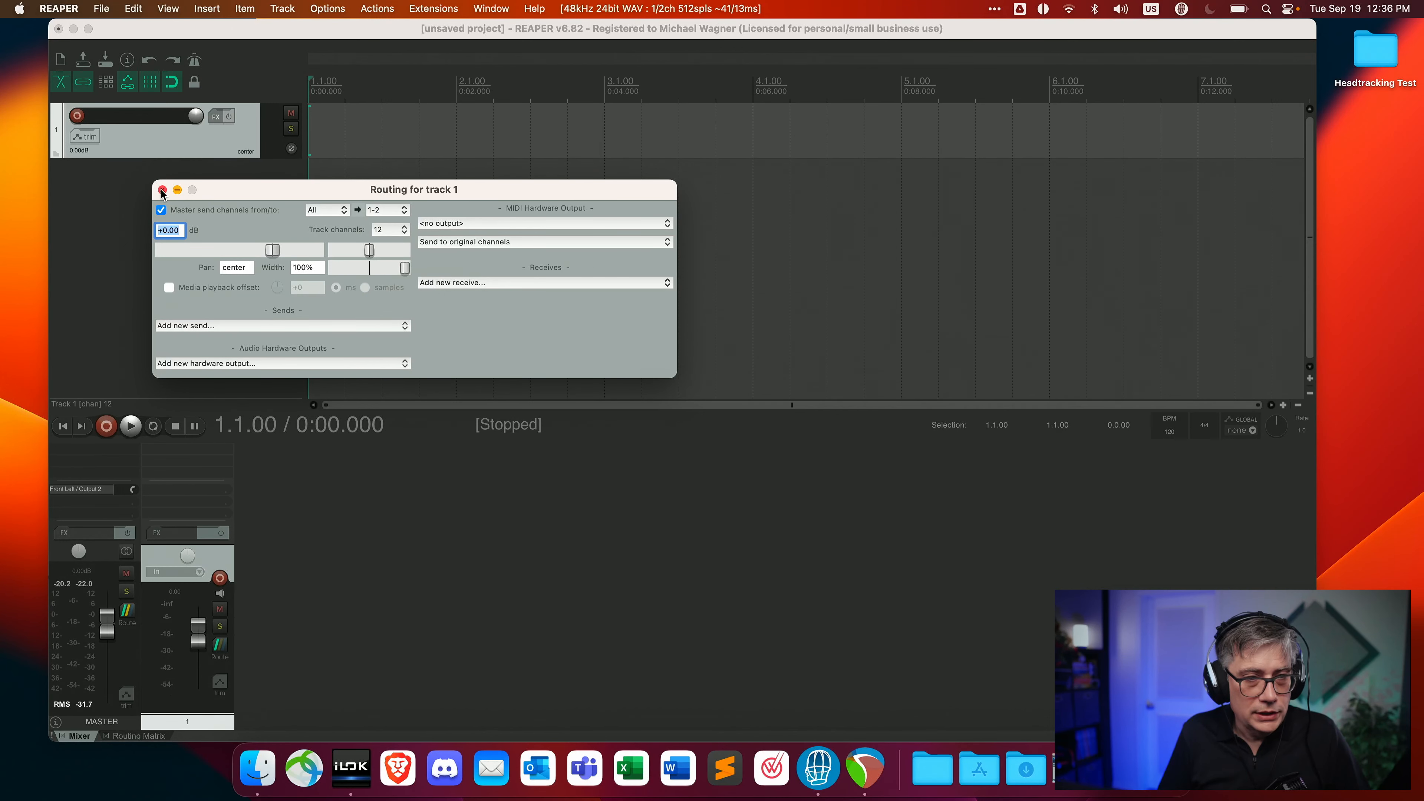
left_click(162, 191)
- Add the VST3i SkyDust 3D instrument to track 1 and set its output format to 7.1.4
left_click(216, 118)
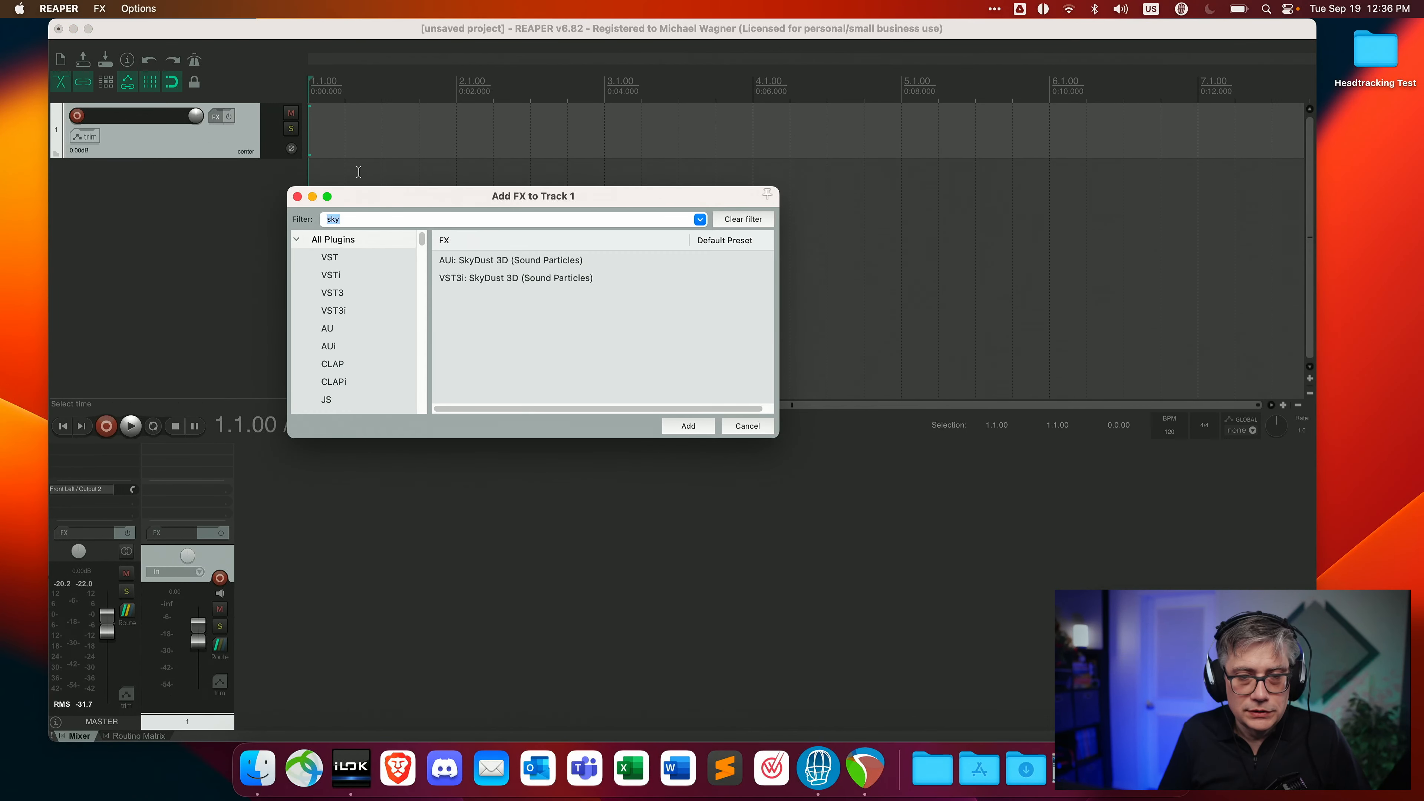
left_click_drag(431, 198, 404, 187)
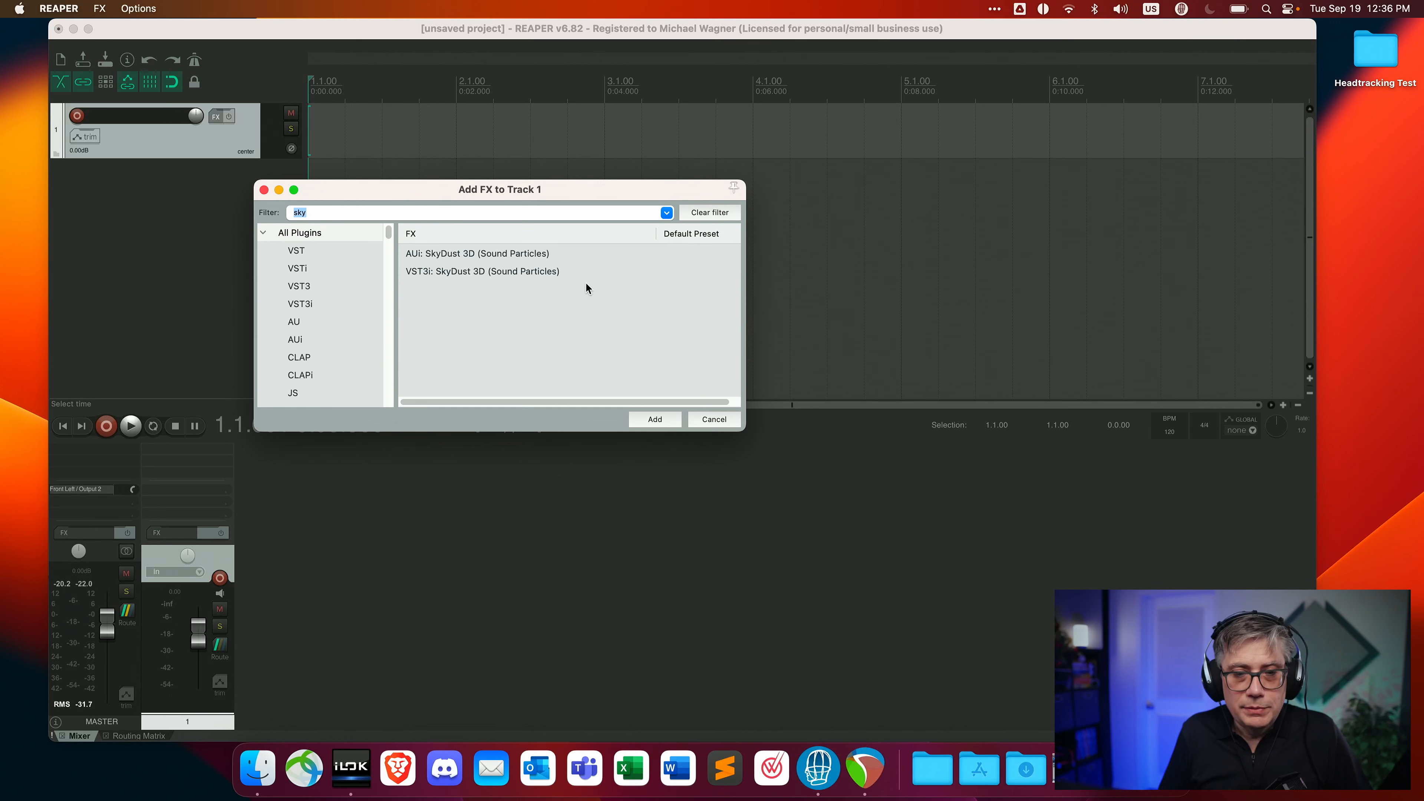
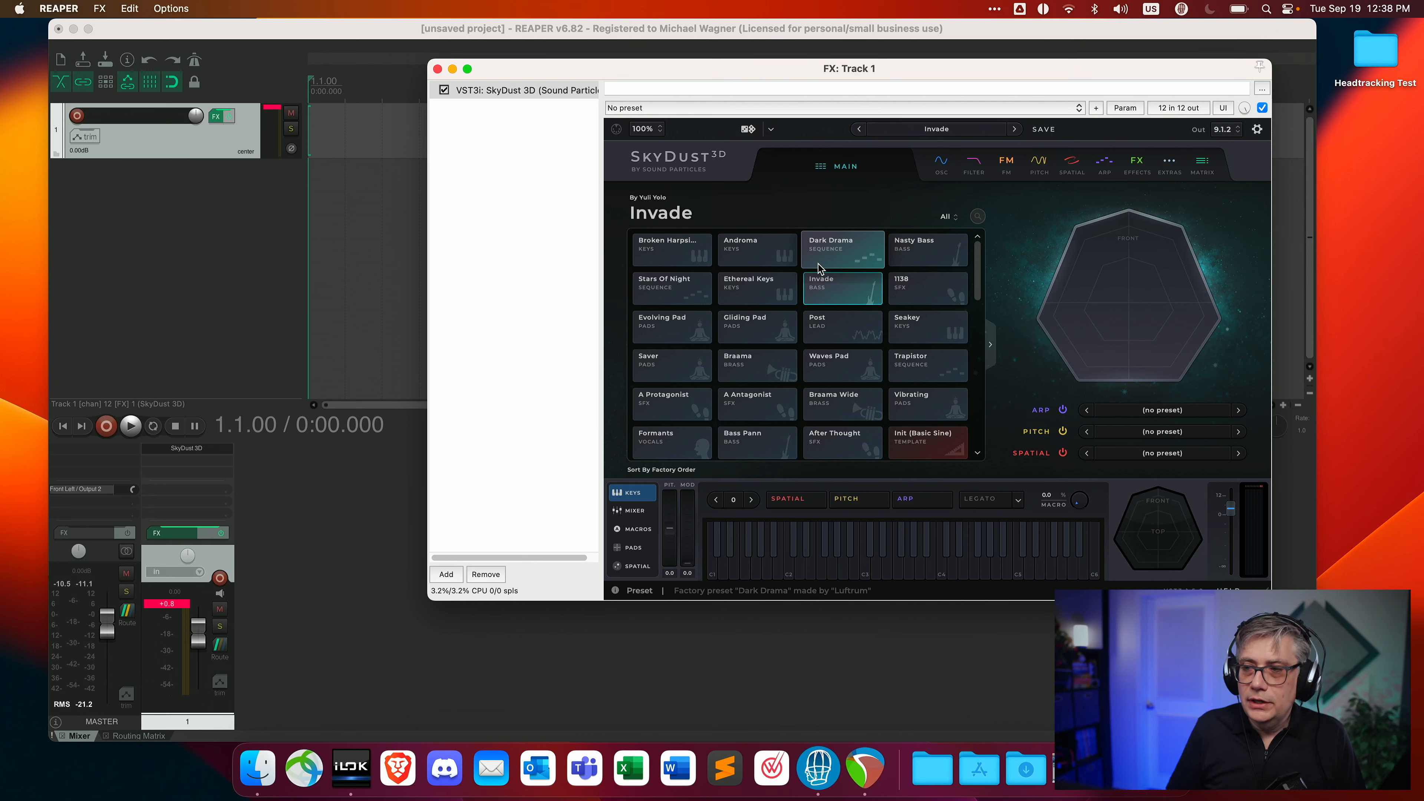
left_click(1228, 132)
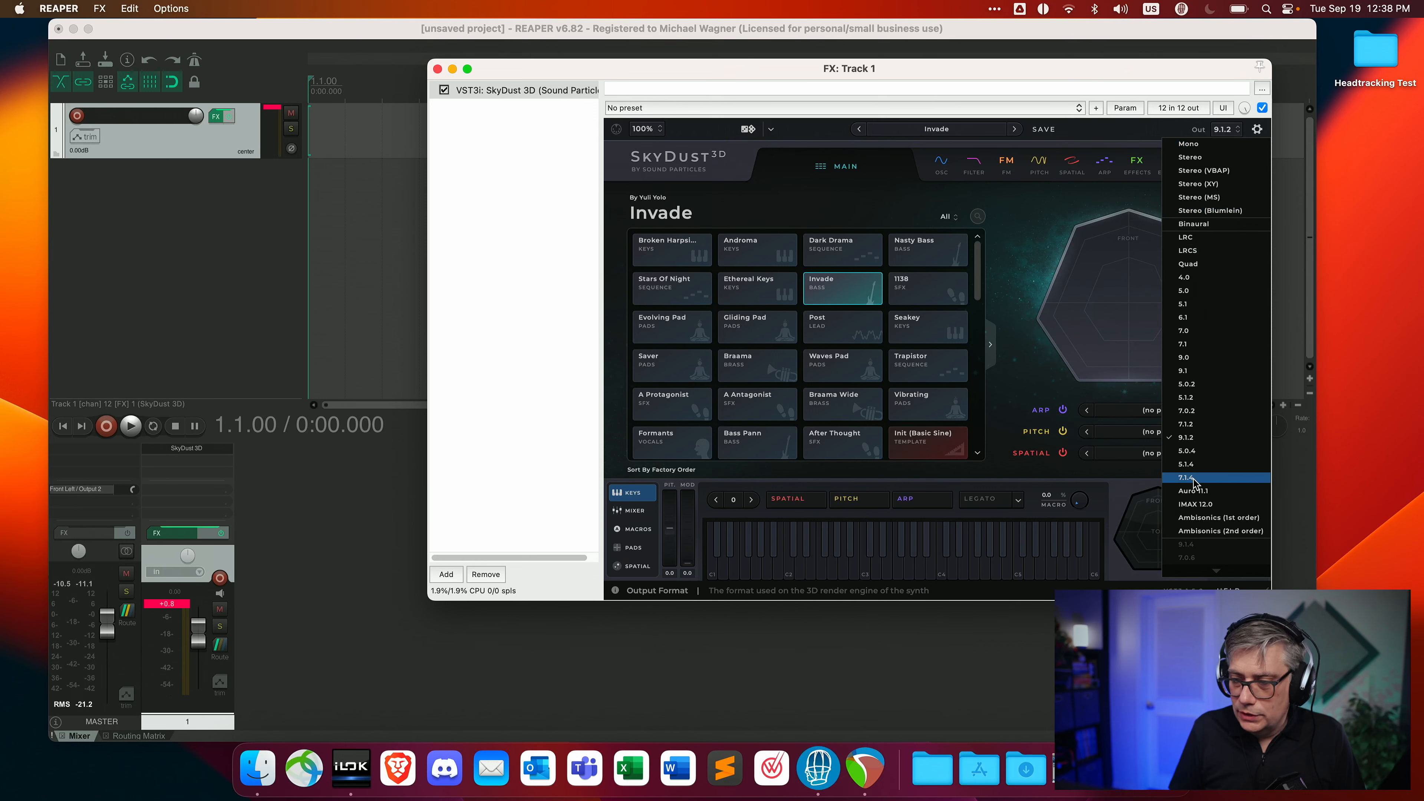
left_click(1234, 477)
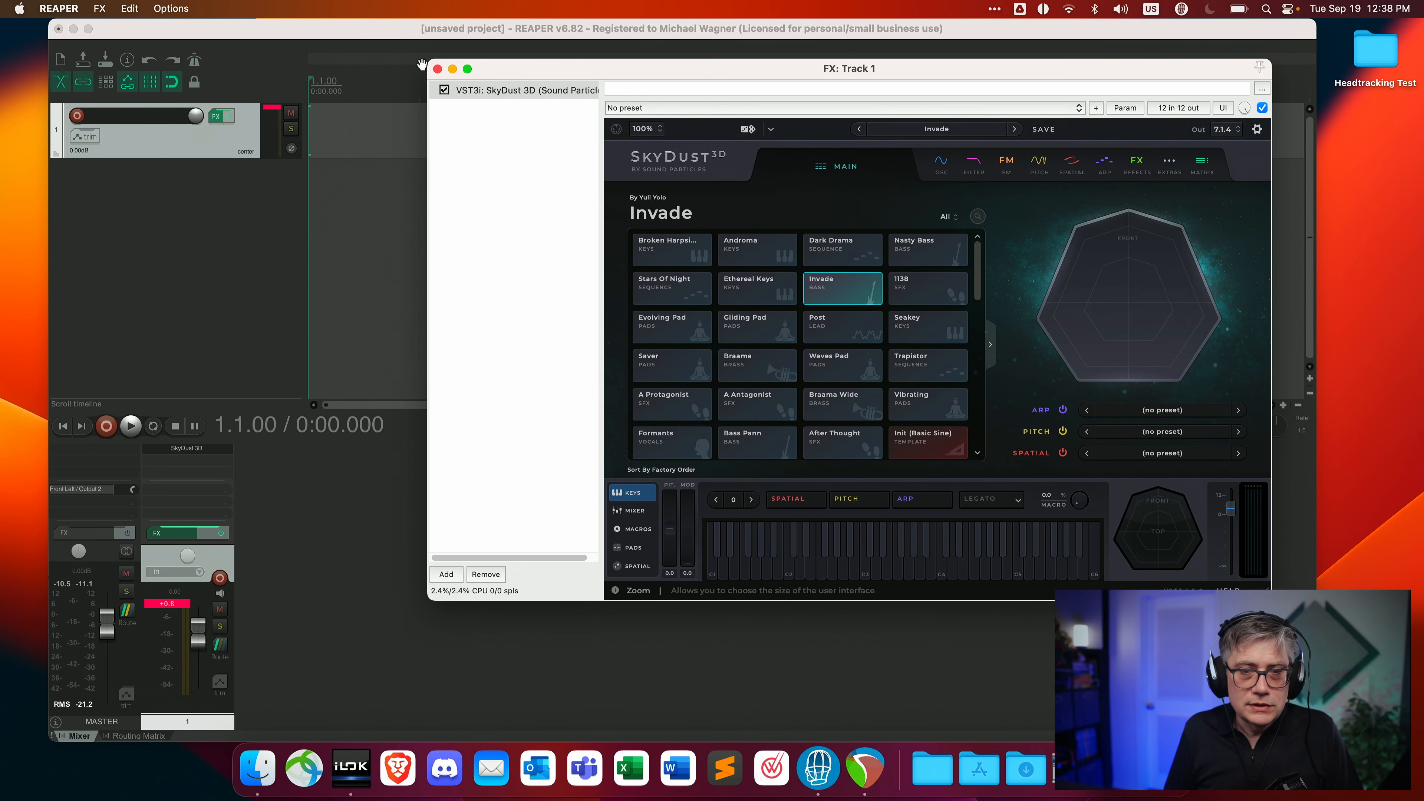
left_click(437, 68)
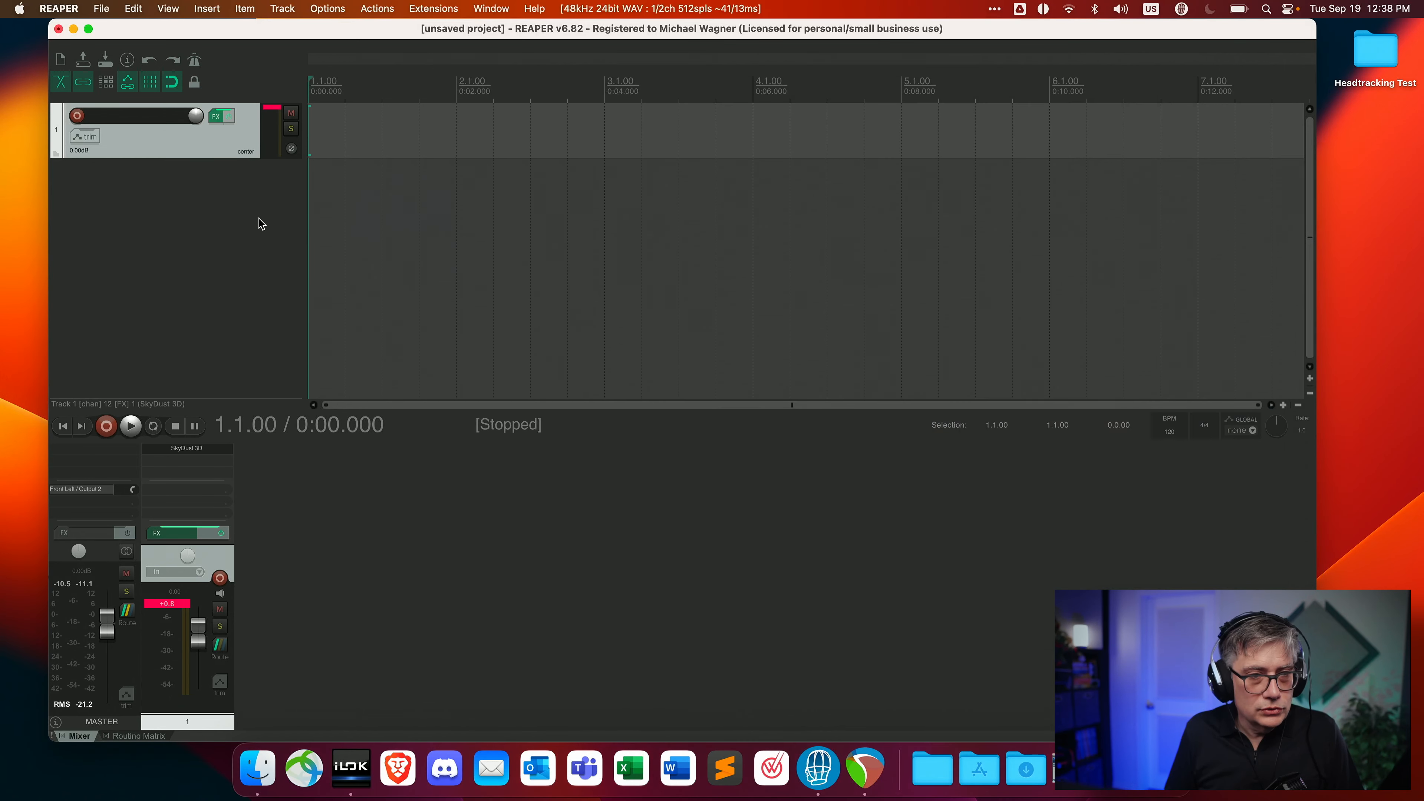
- Add a second track below track 1 and set its track channels to 64
right_click(169, 191)
left_click(205, 205)
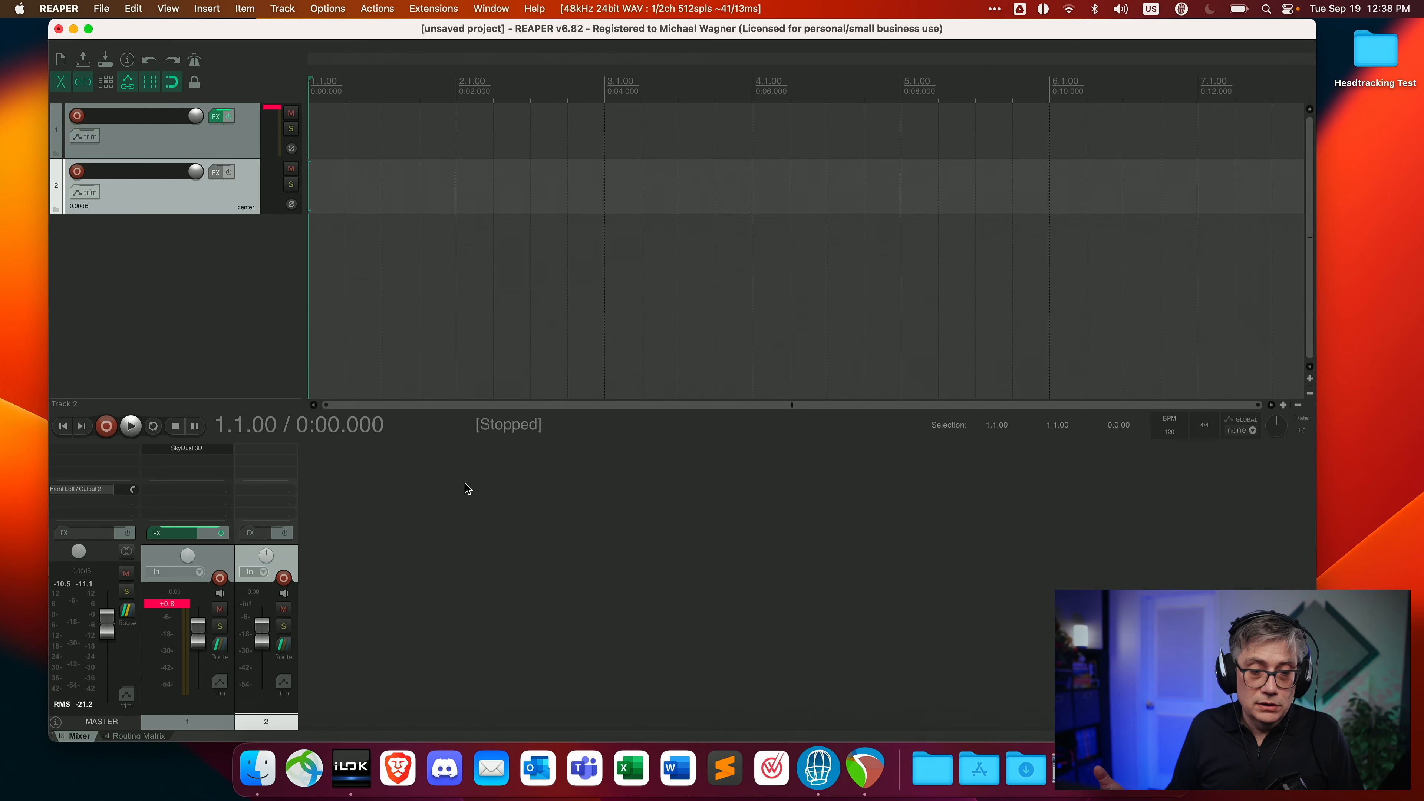
left_click(284, 645)
left_click_drag(543, 548, 475, 246)
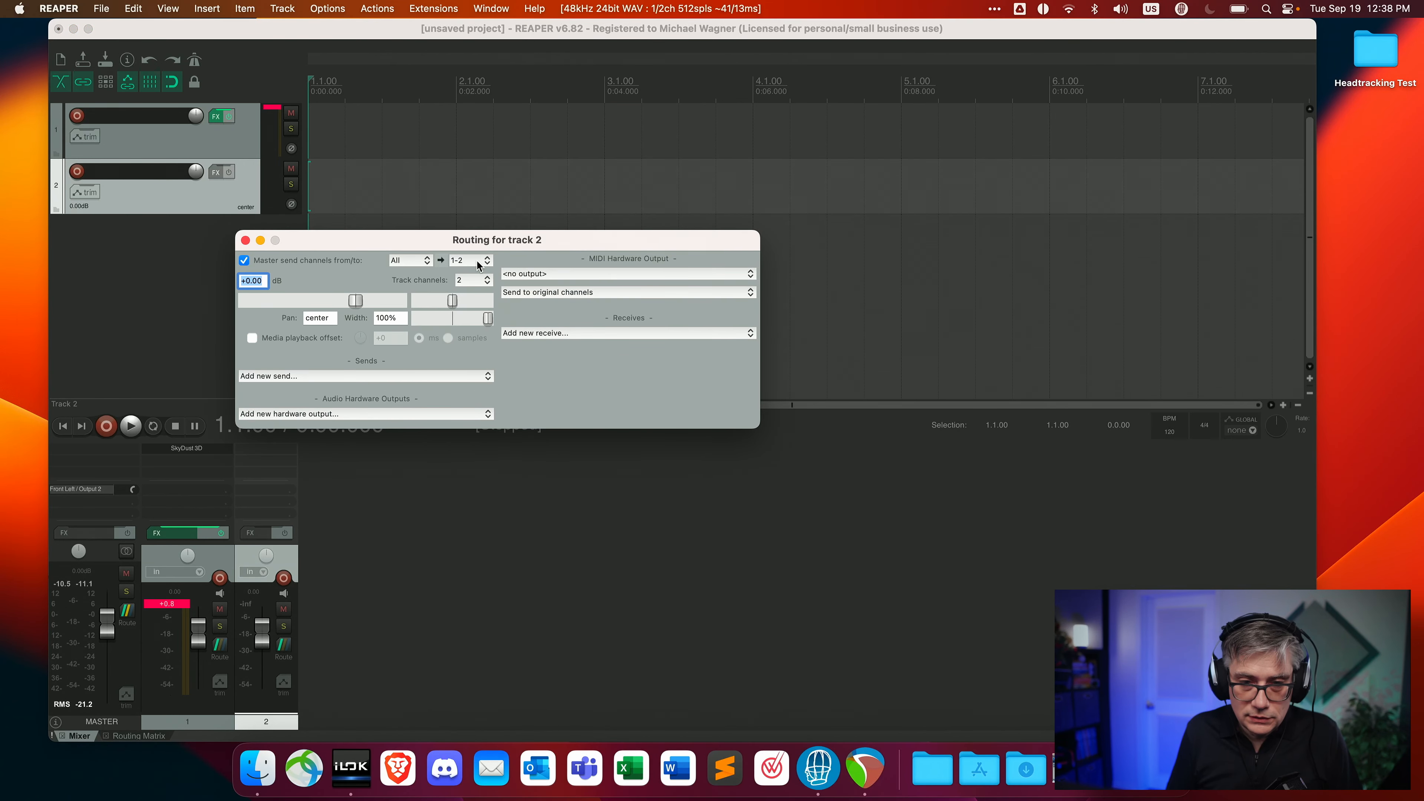
left_click(481, 280)
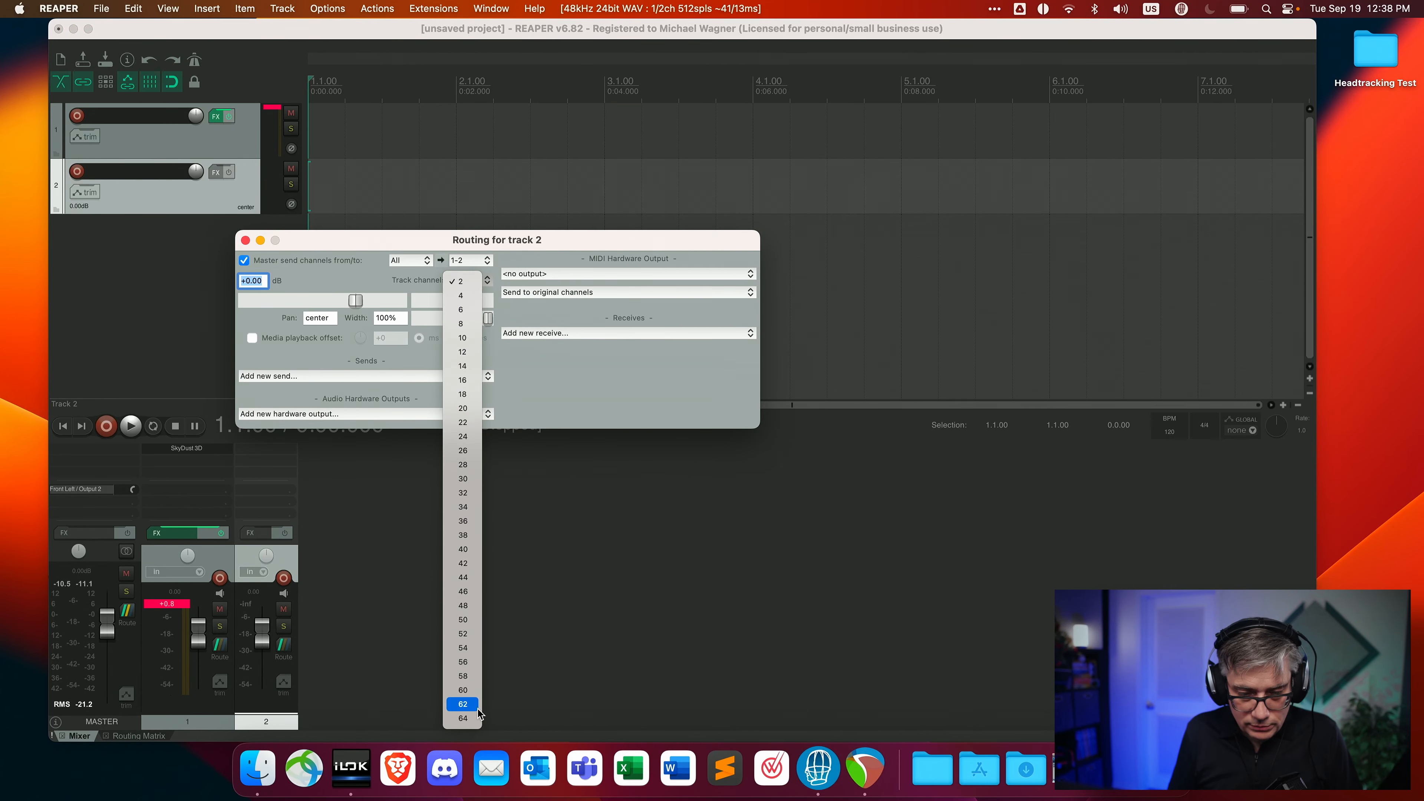
left_click(465, 718)
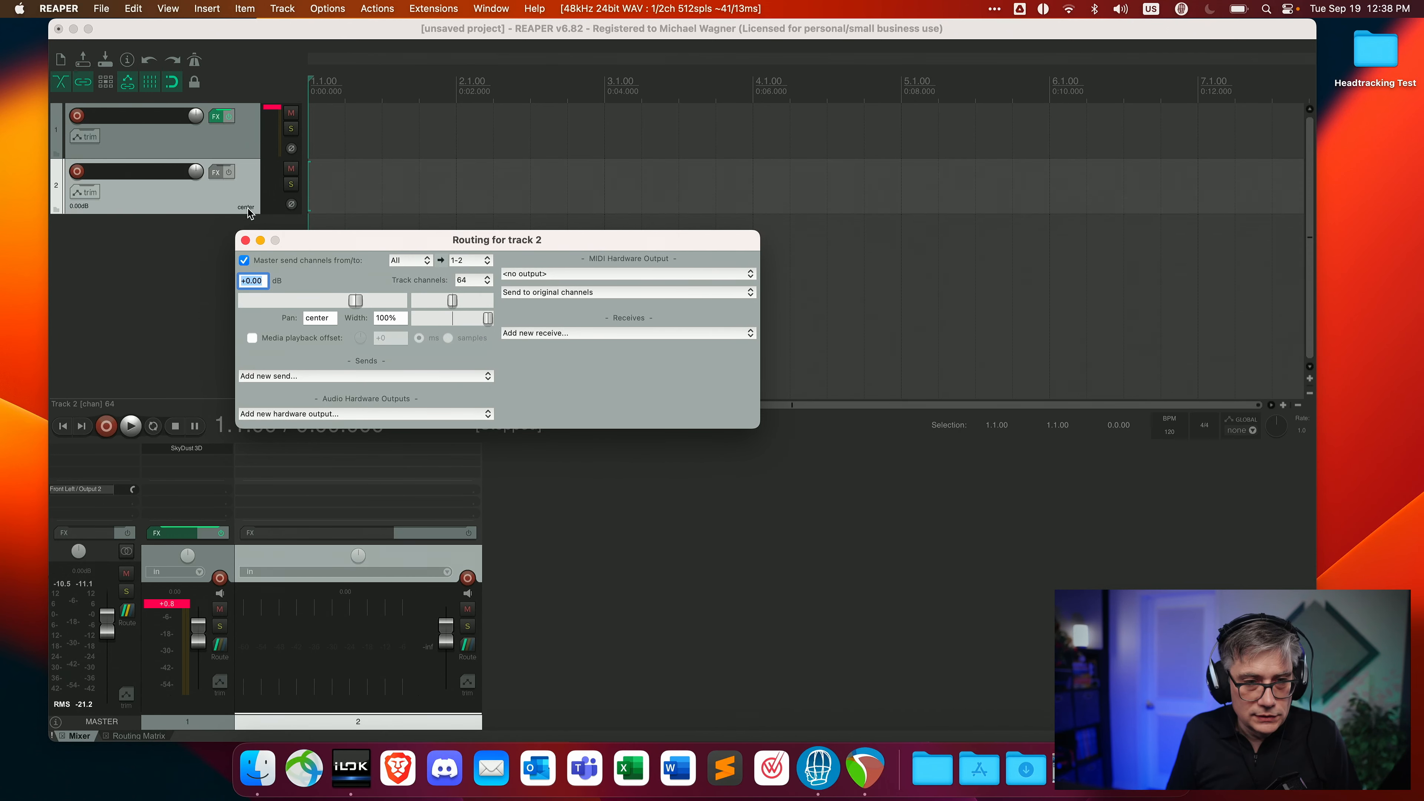
left_click(245, 241)
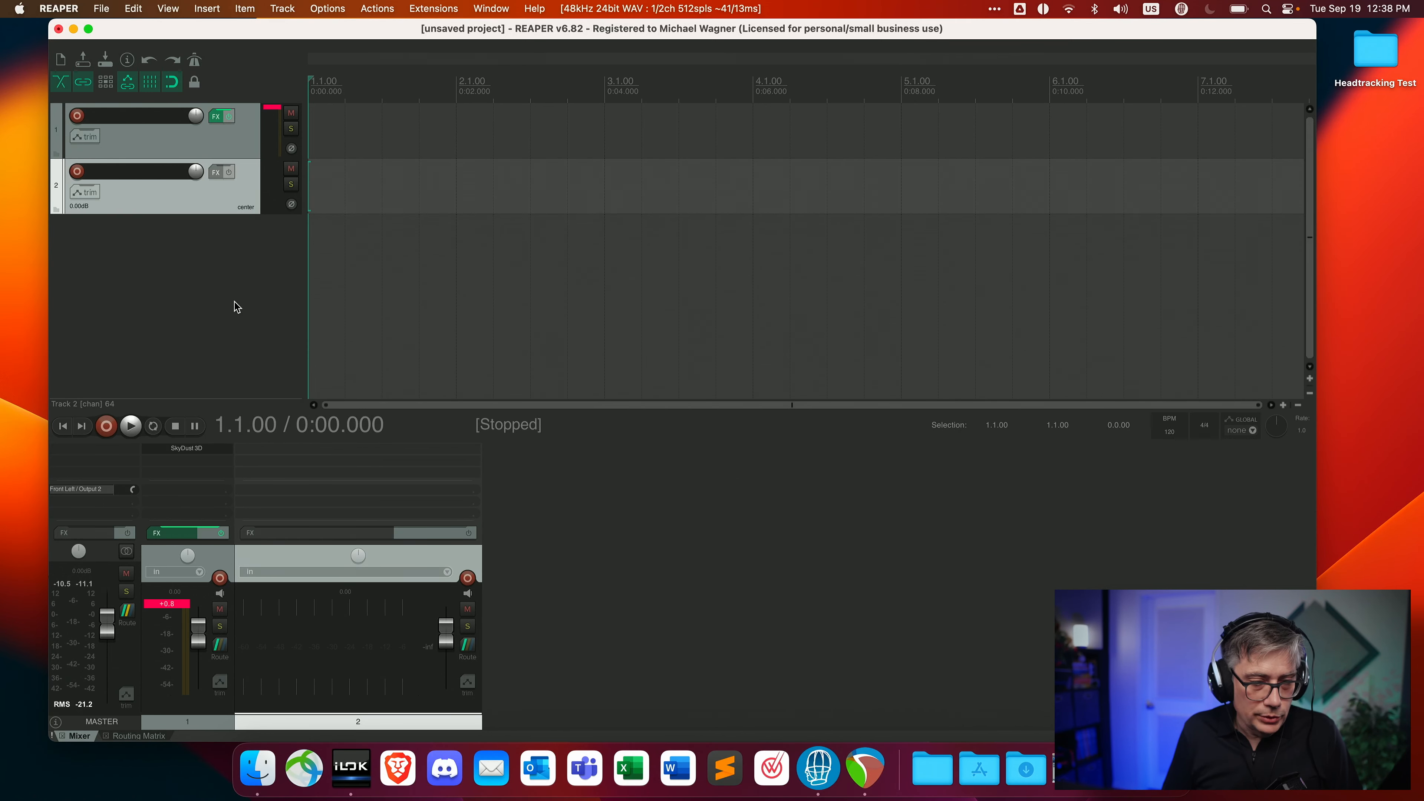
- Add a send from track 1 to track 2 and disable track 1's master send
left_click(219, 651)
left_click_drag(362, 544, 289, 180)
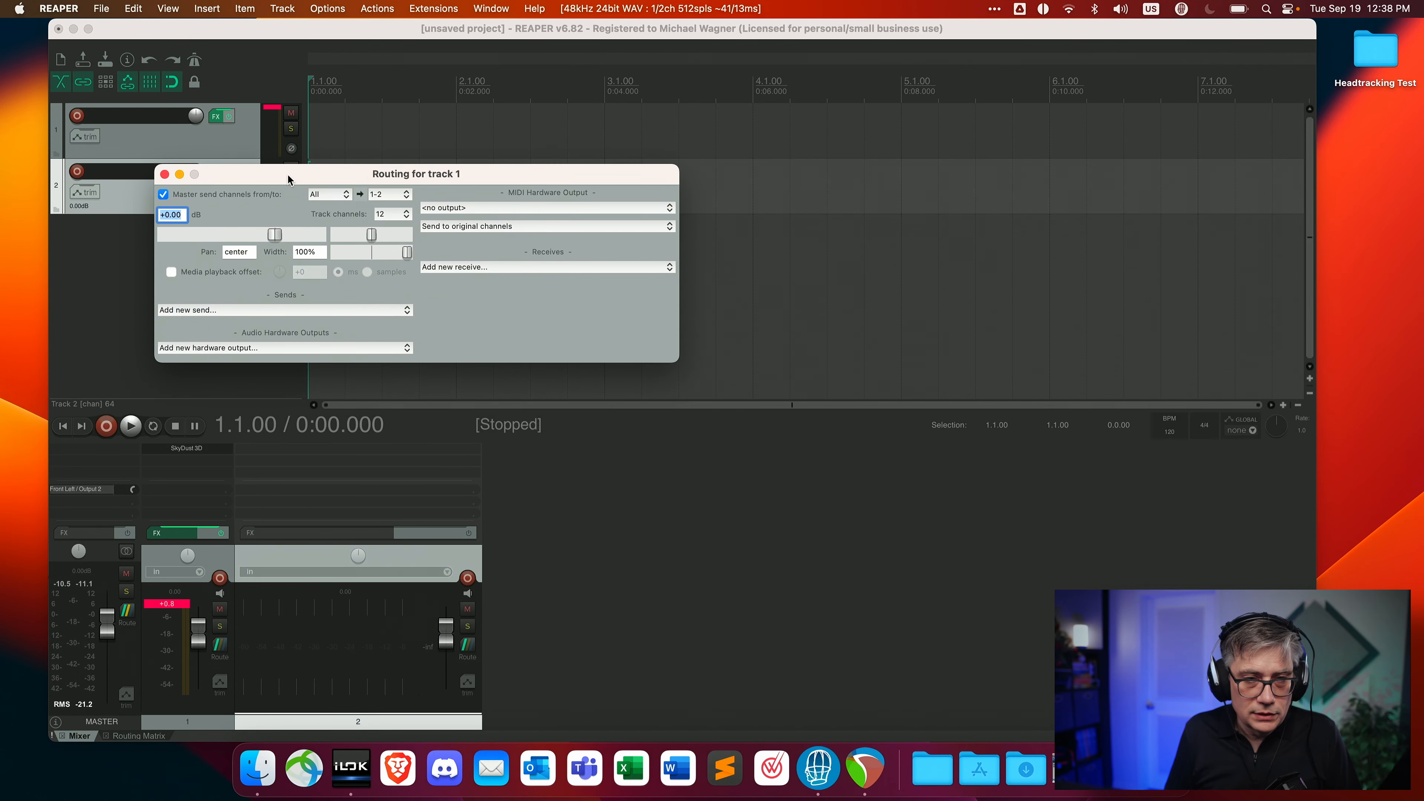
left_click(350, 312)
left_click(290, 327)
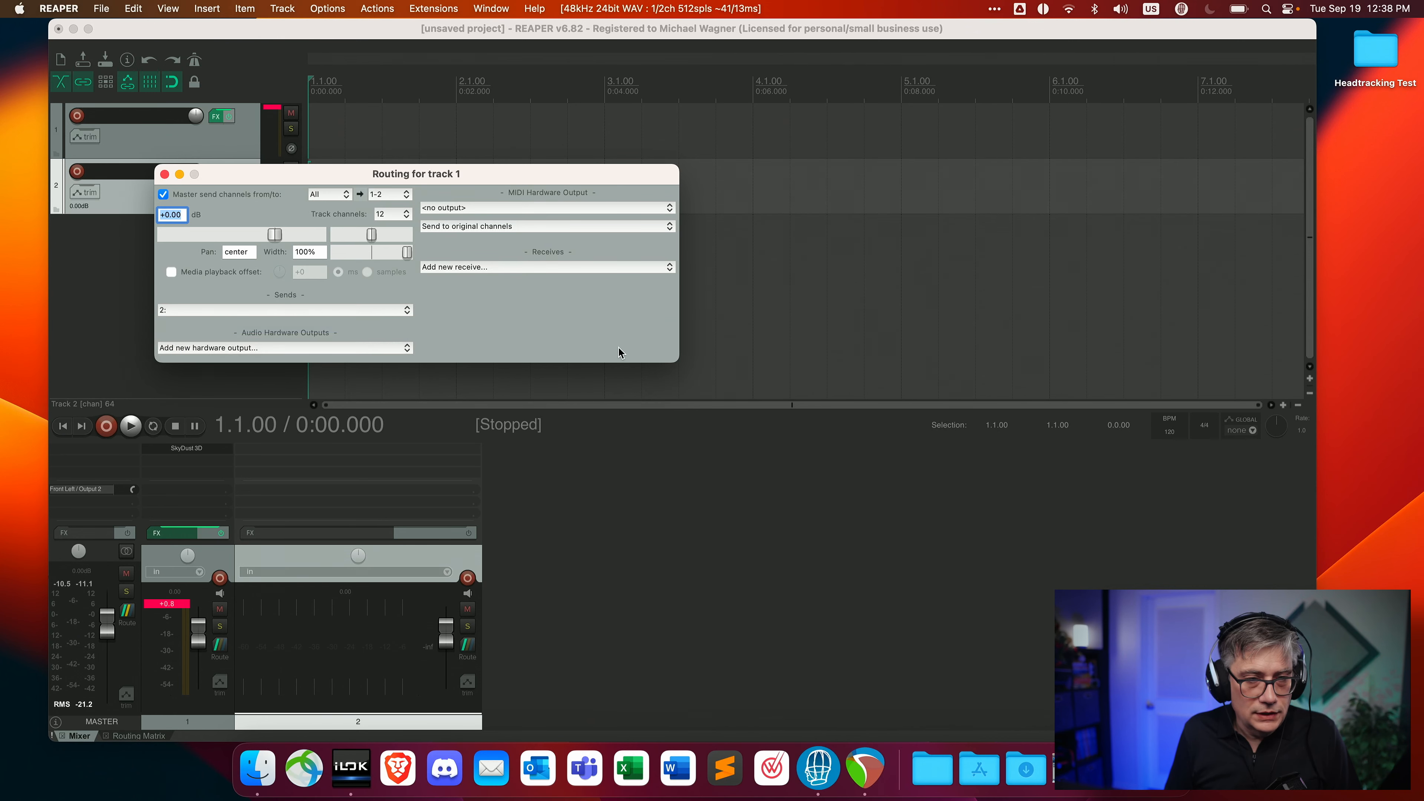
left_click(163, 195)
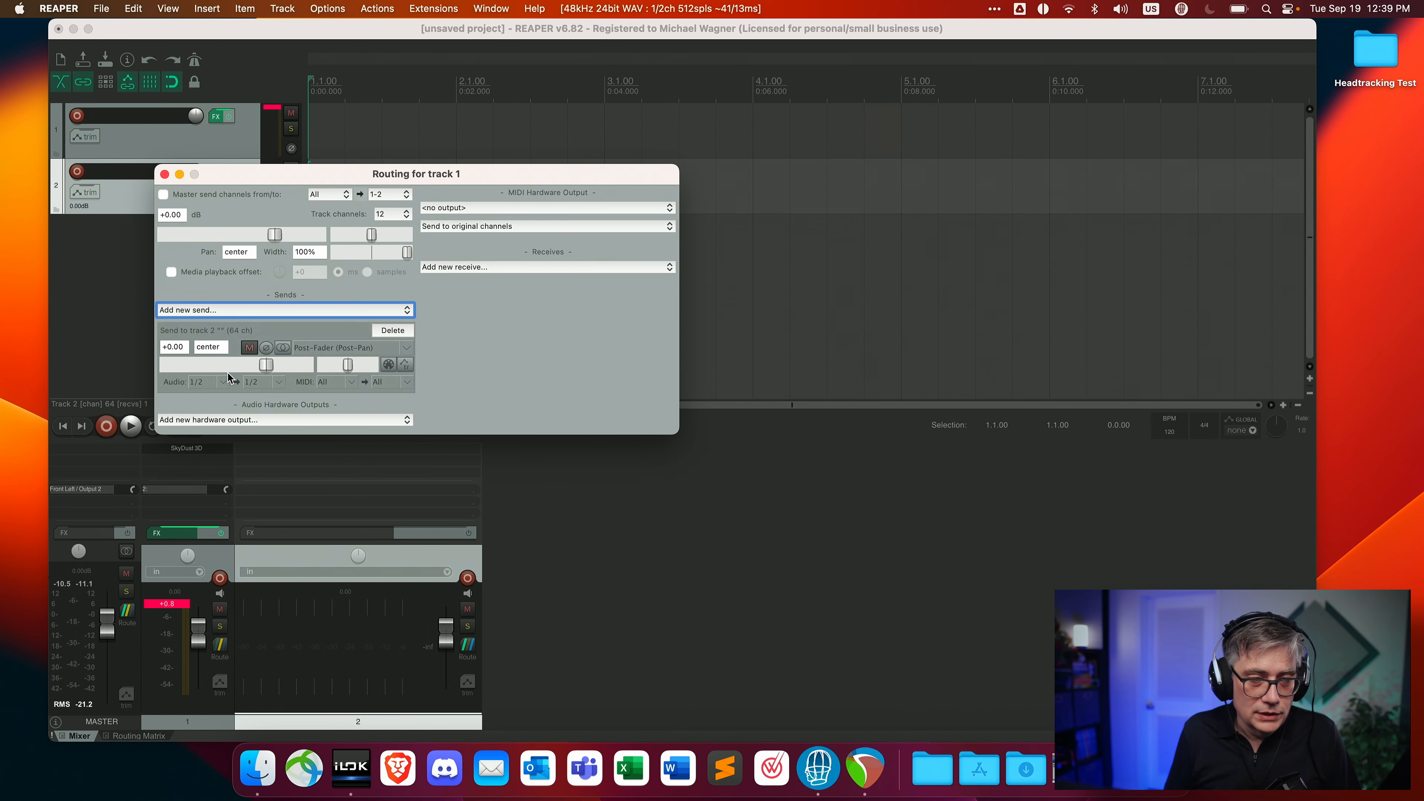
- Set the audio source of track 1's send to multichannel 1-12 and close the routing window
left_click(222, 383)
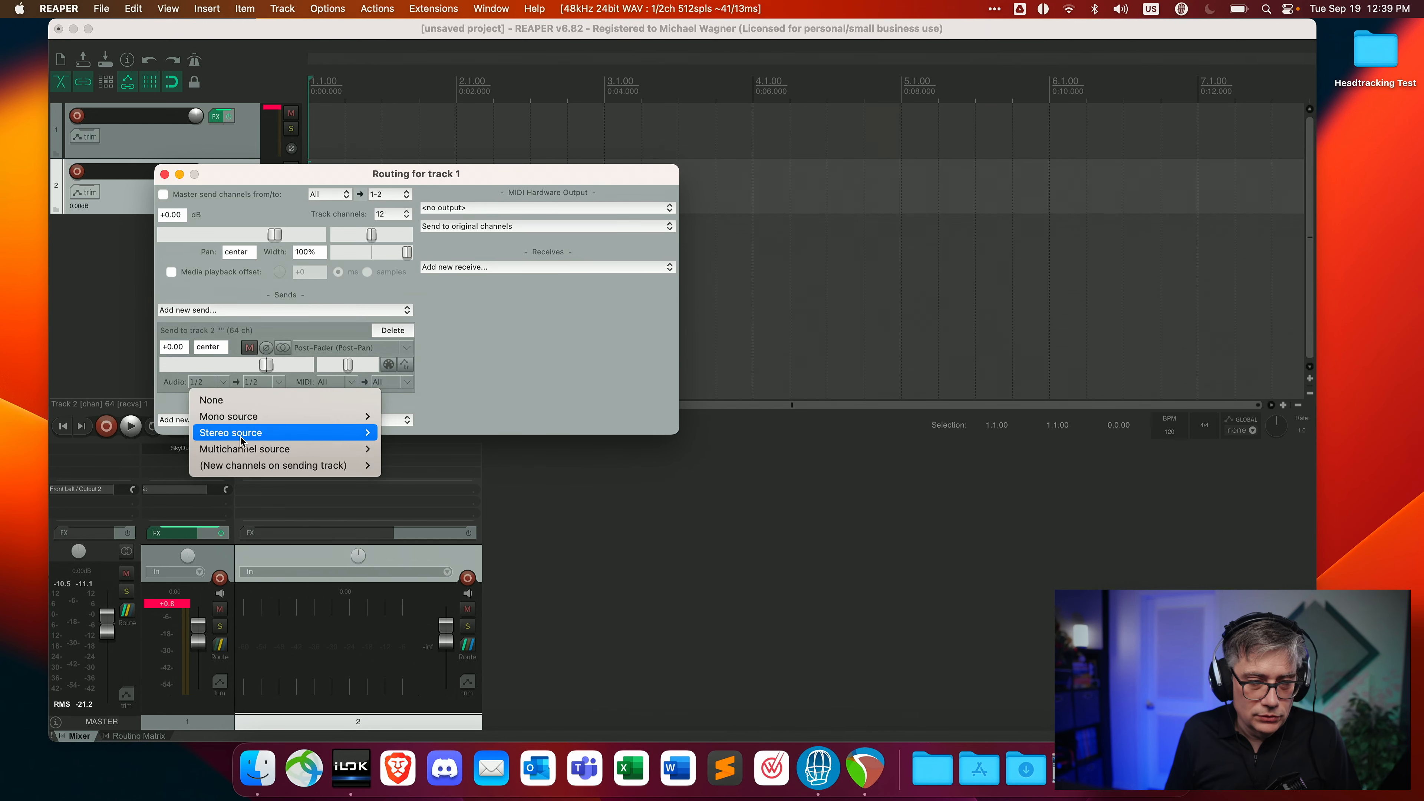
mouse_move(245, 451)
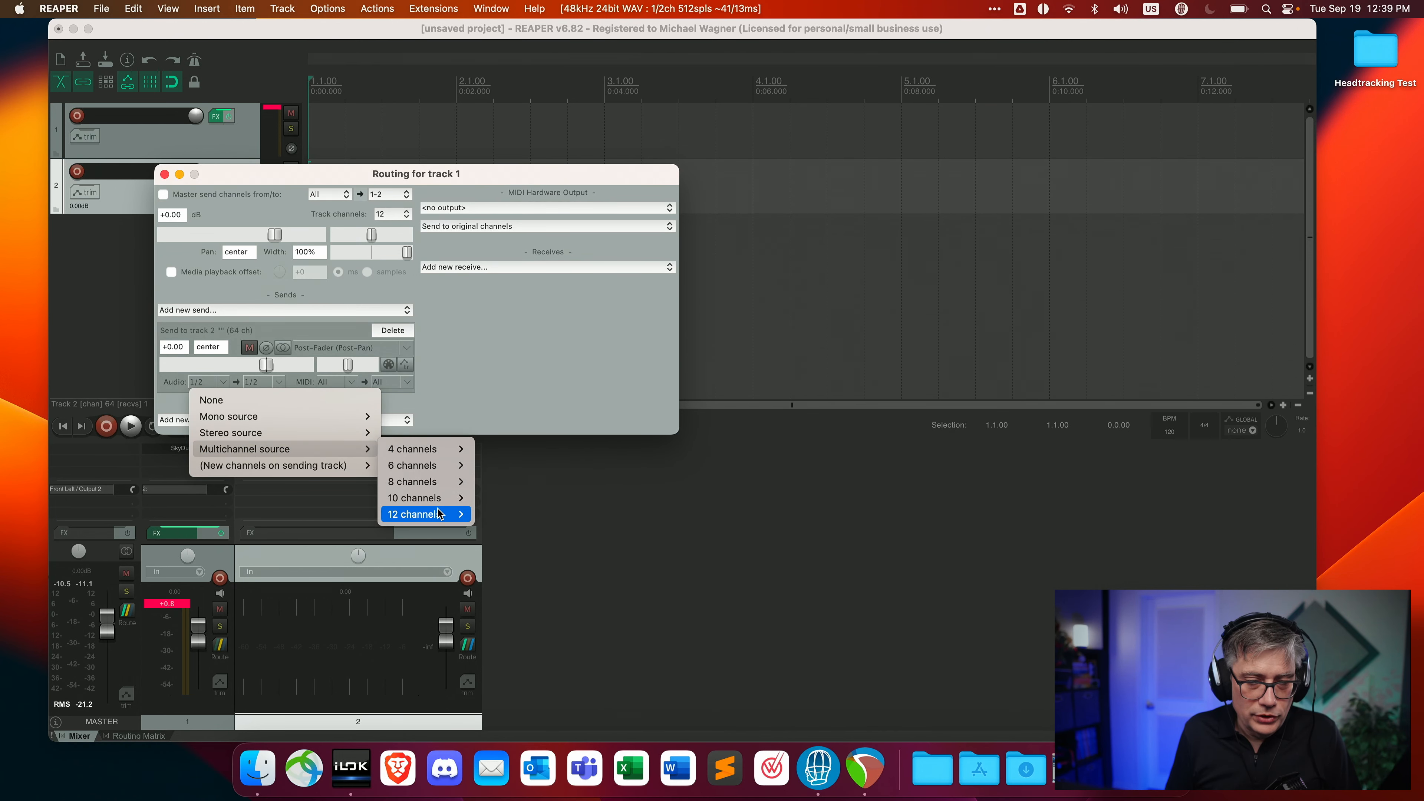
mouse_move(434, 516)
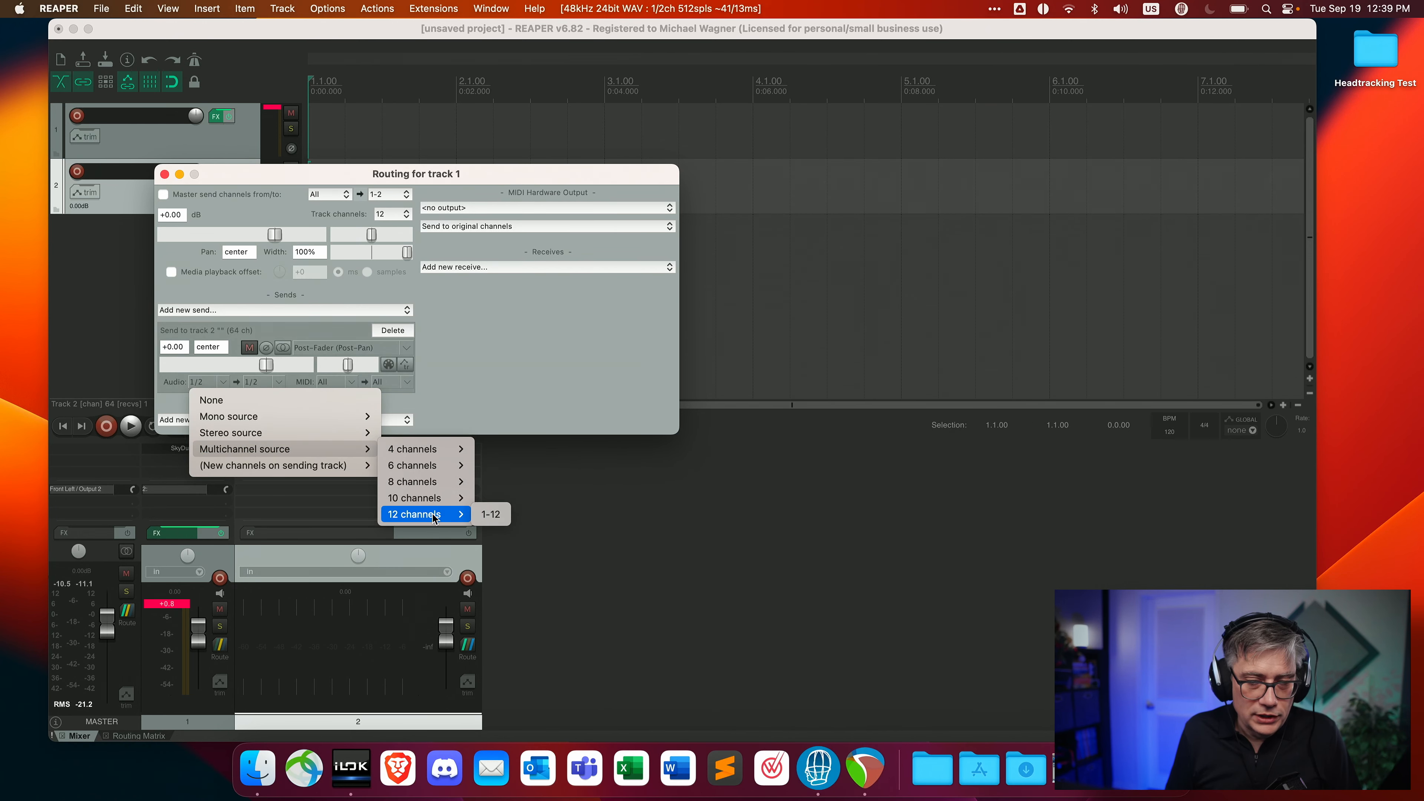
left_click(491, 516)
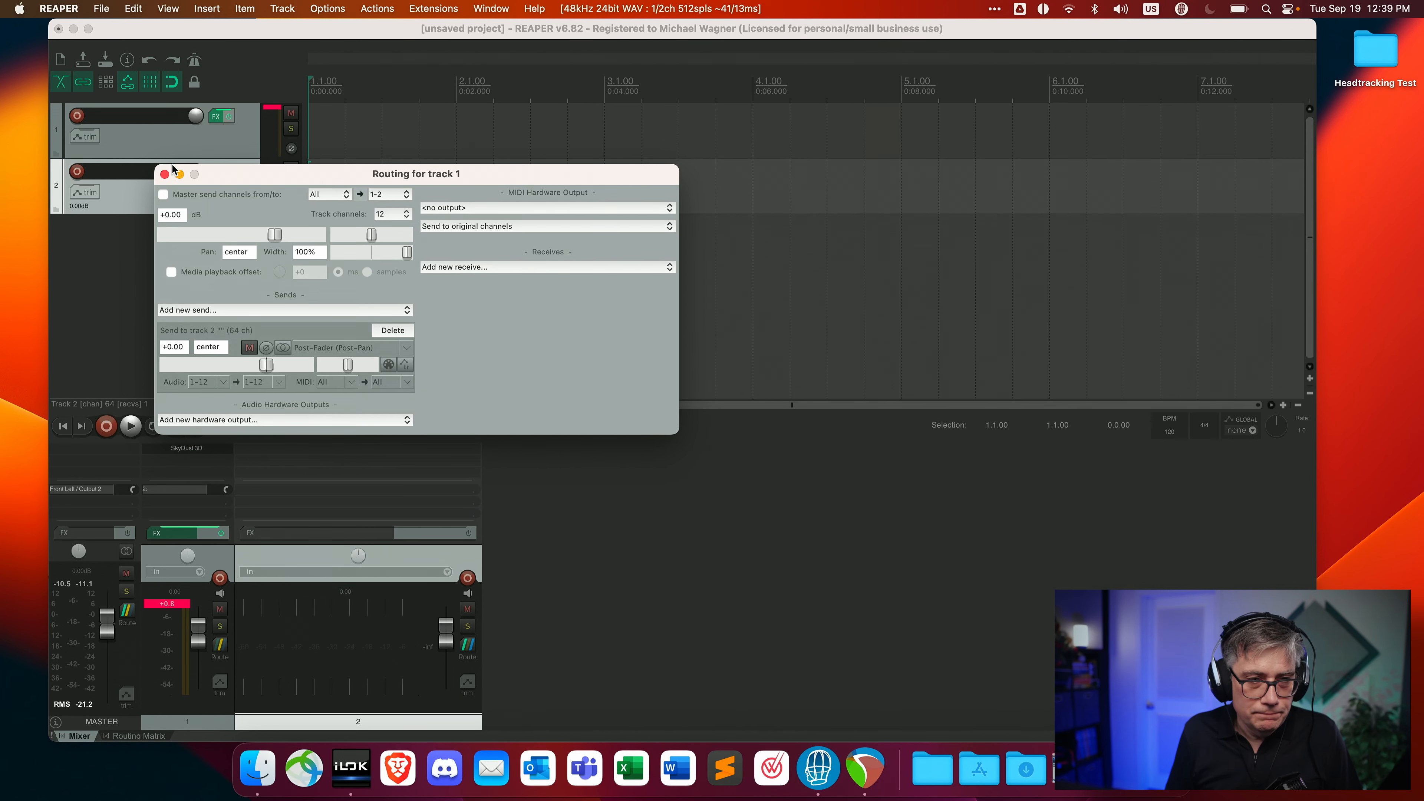
left_click(164, 174)
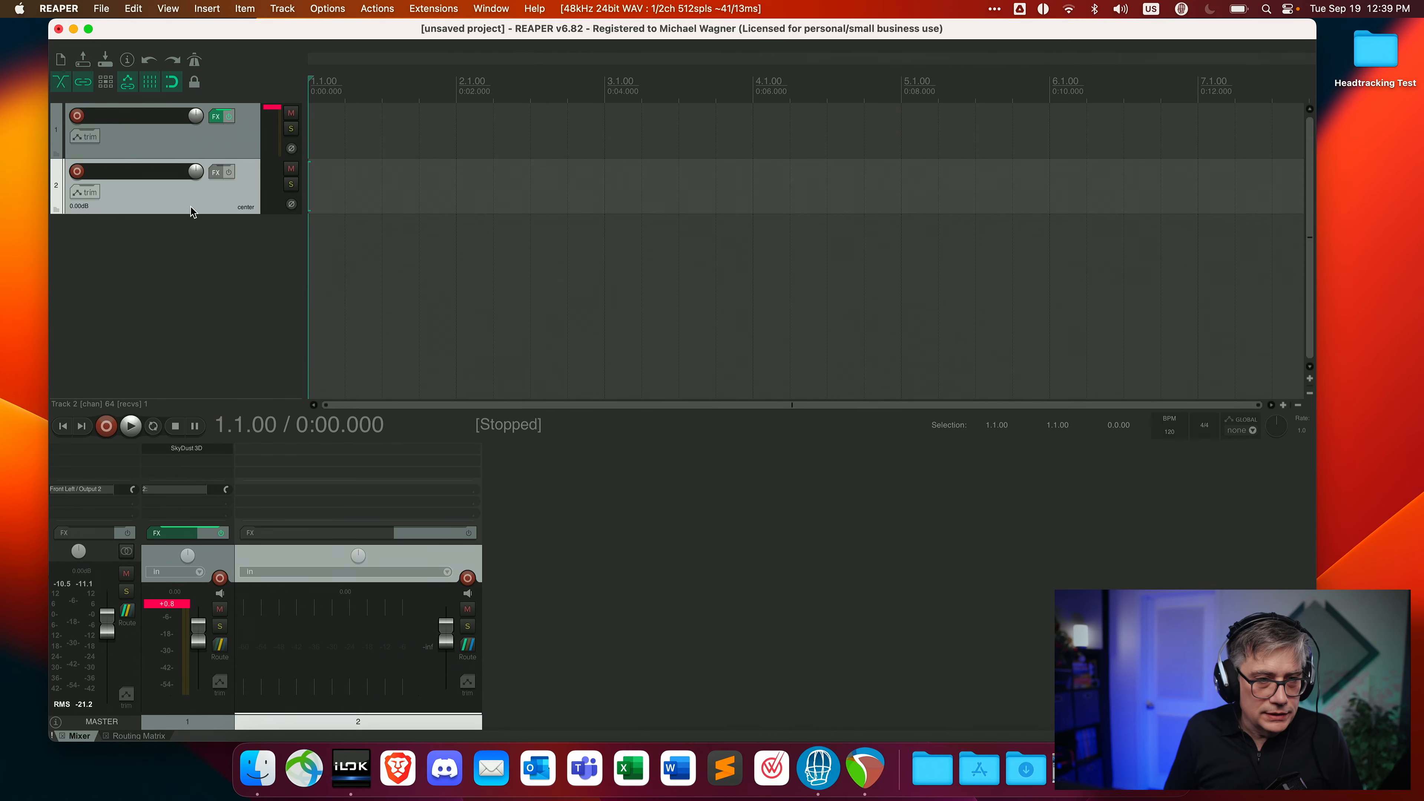
- Add the VST3 ab Encoder (Audio Brewers) plug-in to track 2
left_click(218, 175)
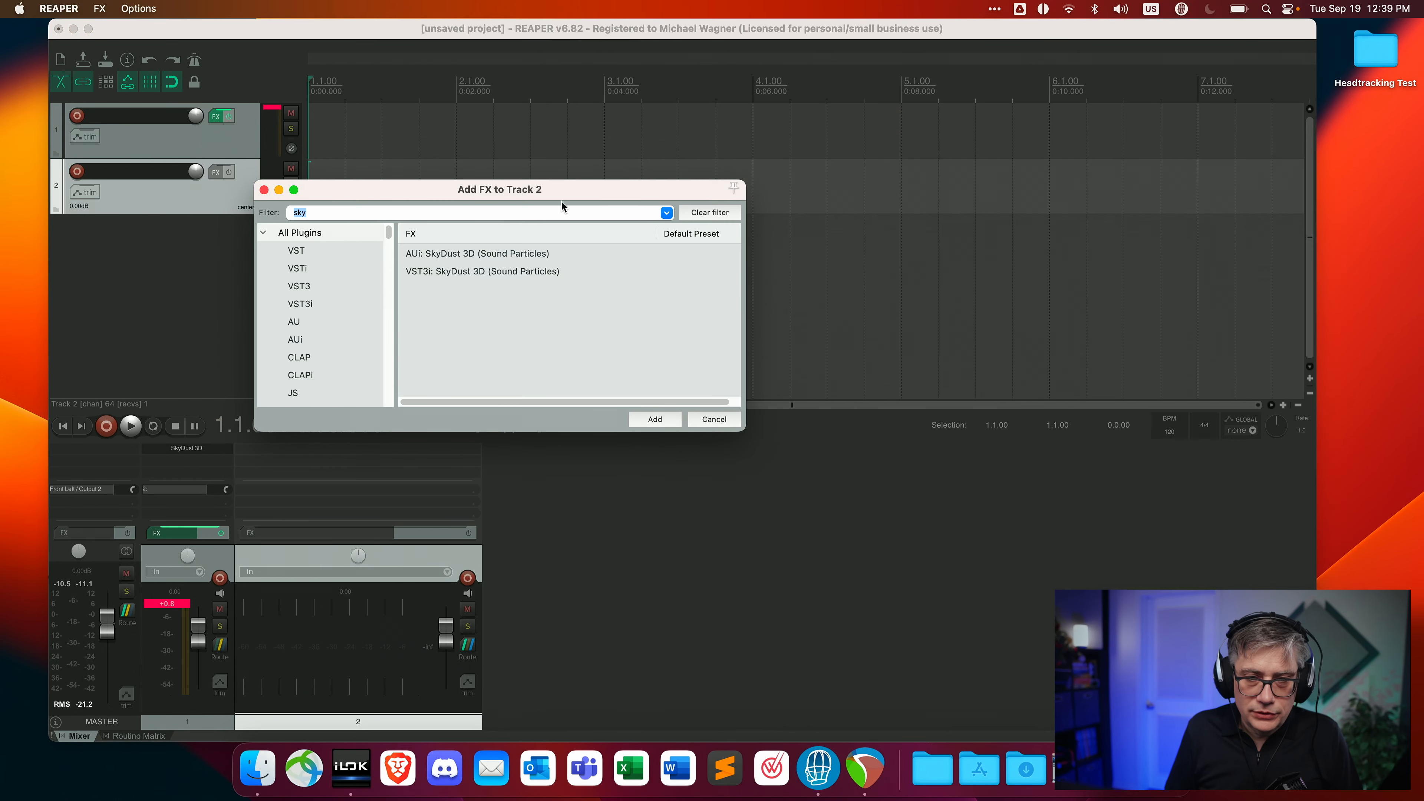
key("super+a")
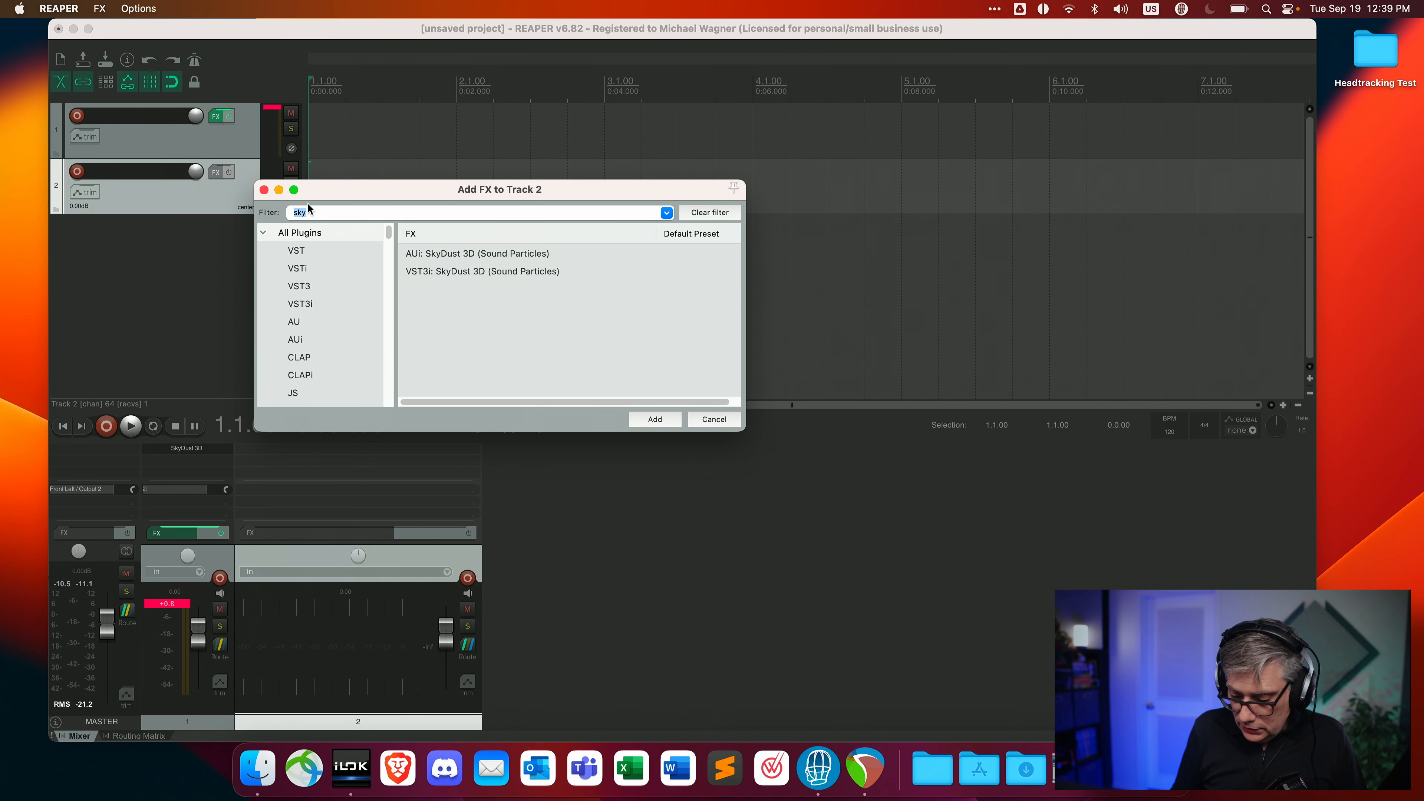
key("BackSpace")
type("ab")
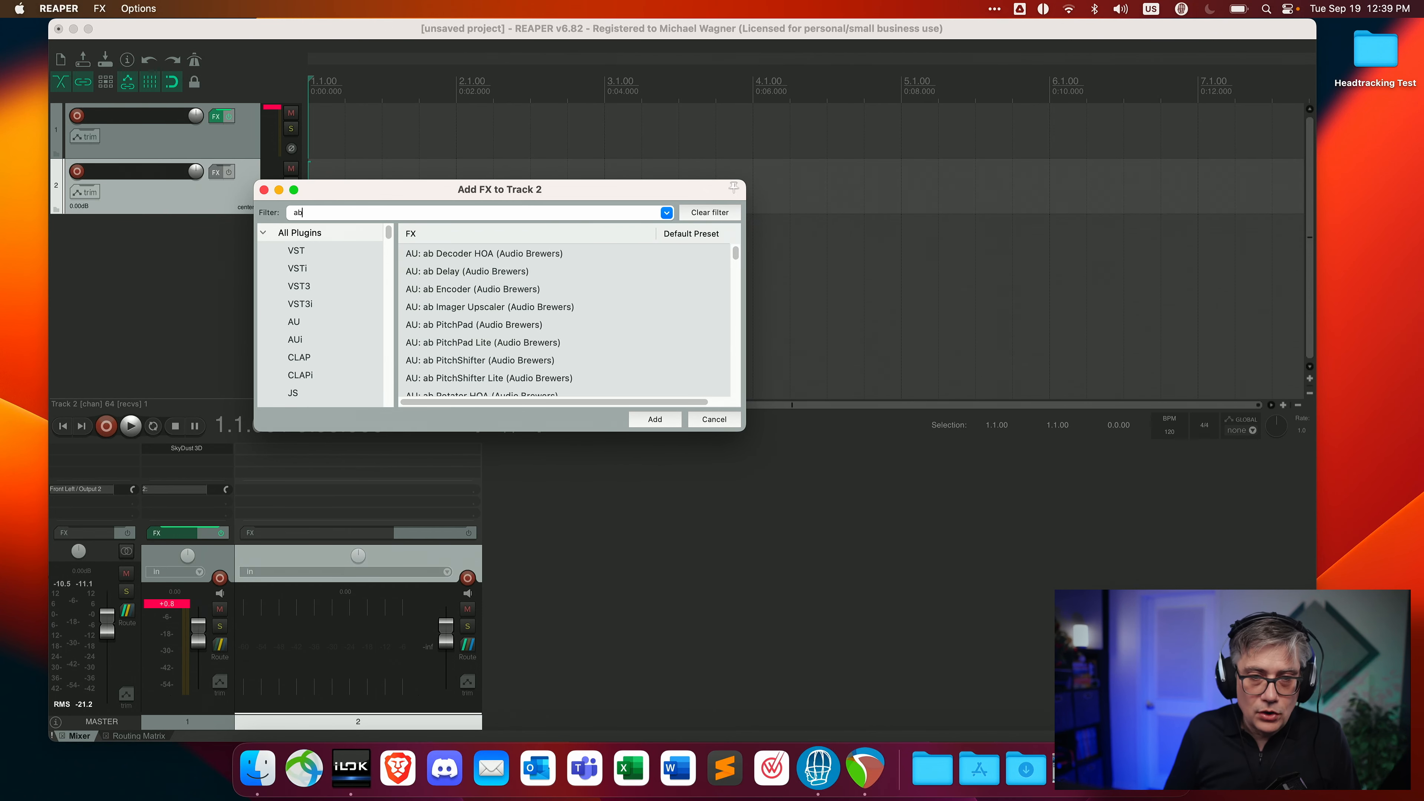
left_click(476, 292)
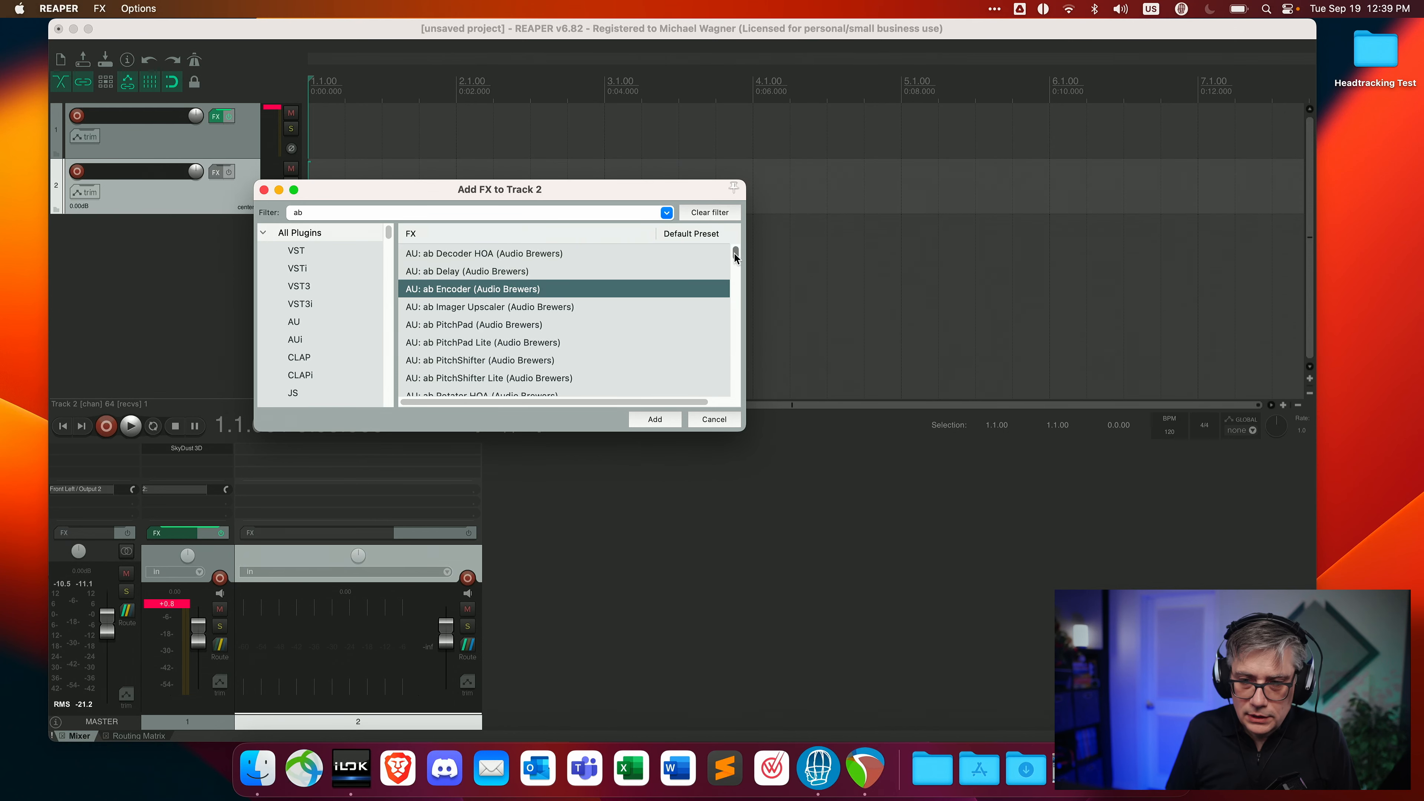
left_click_drag(736, 254, 748, 345)
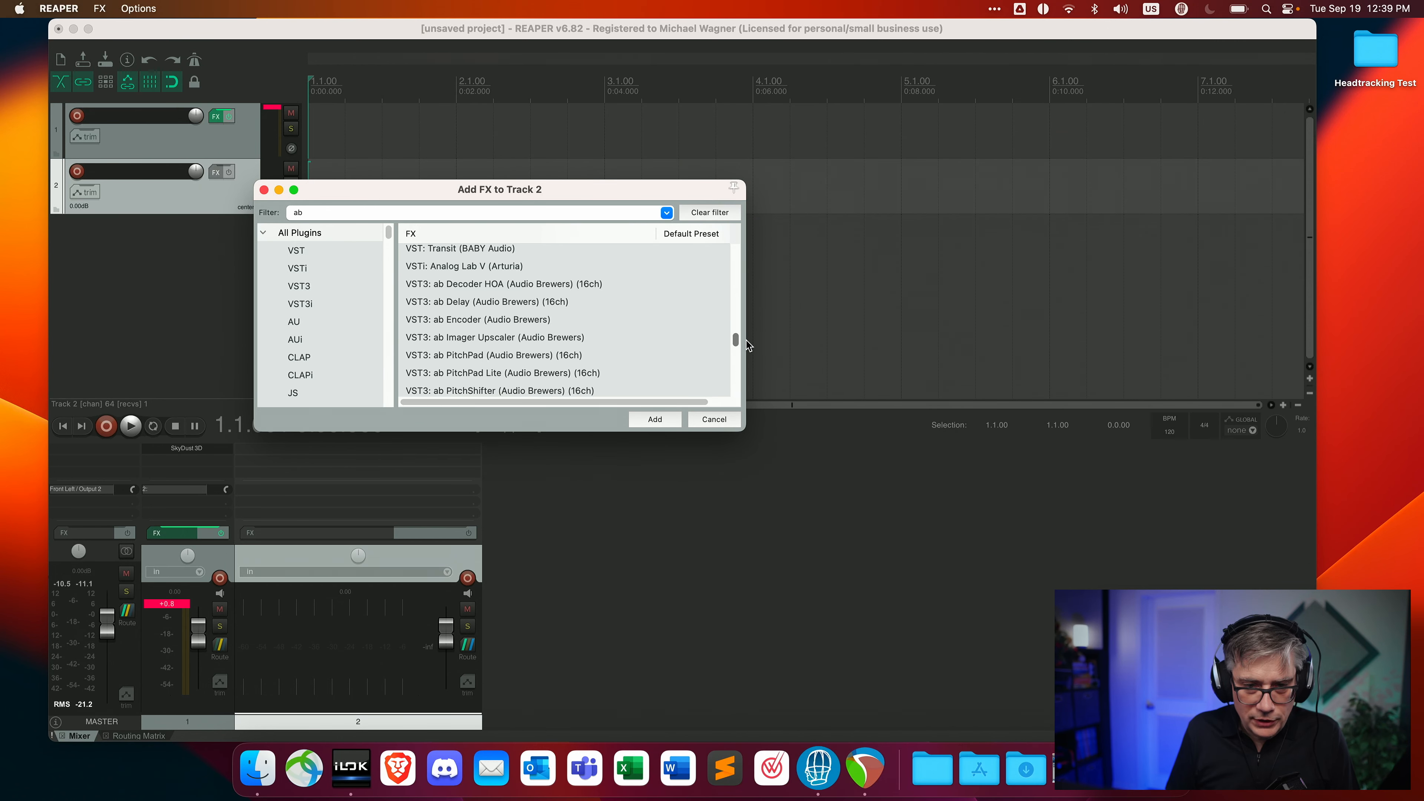
left_click(561, 285)
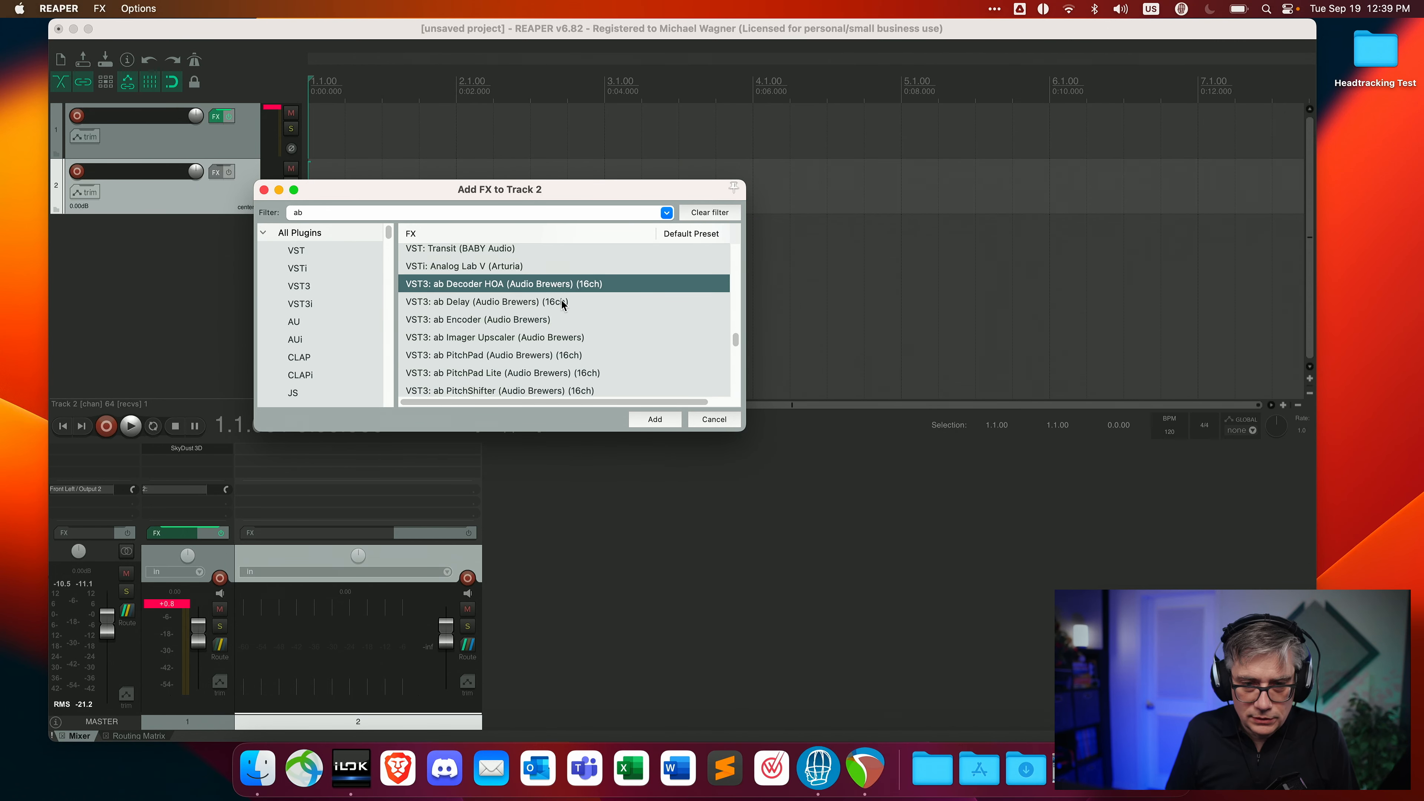
left_click(657, 424)
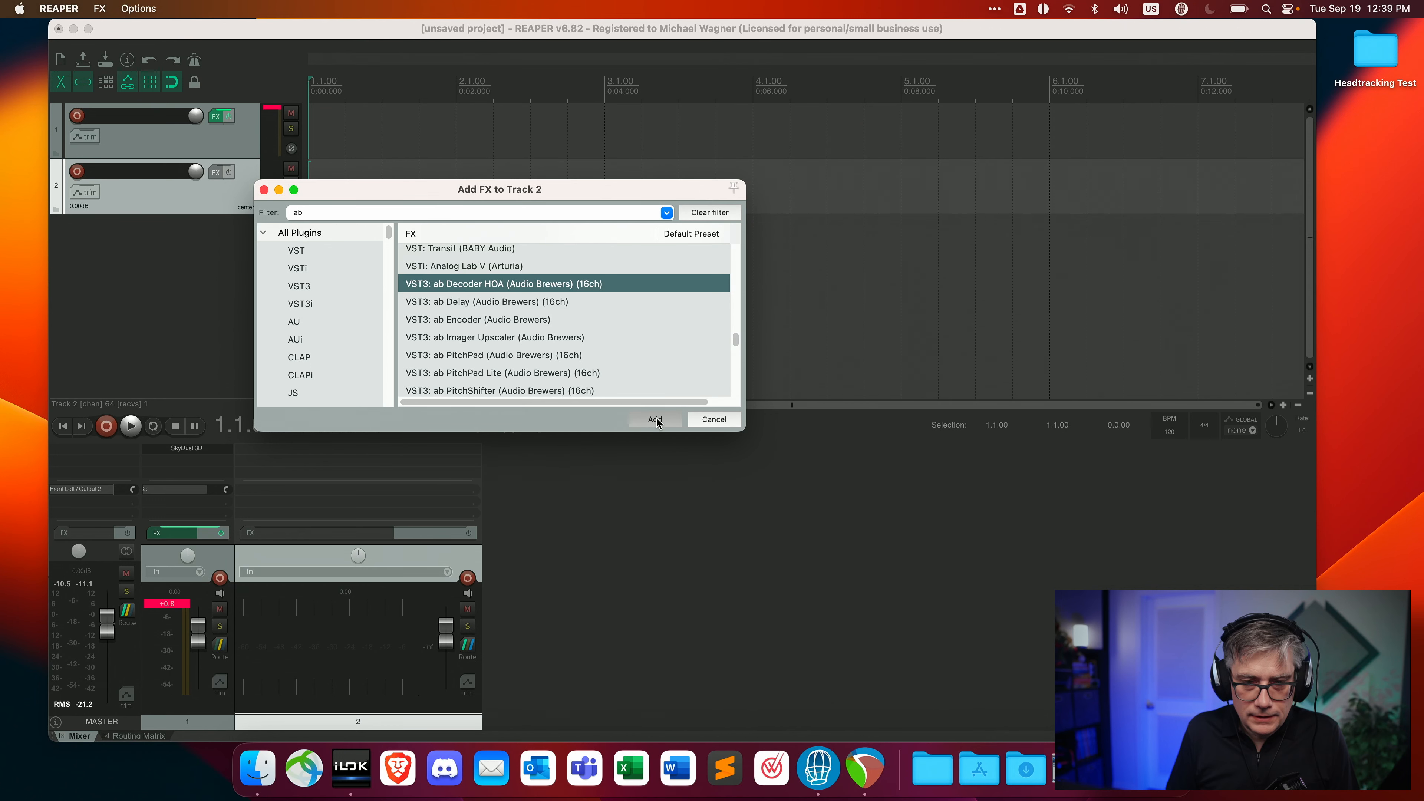
left_click(487, 319)
left_click(654, 420)
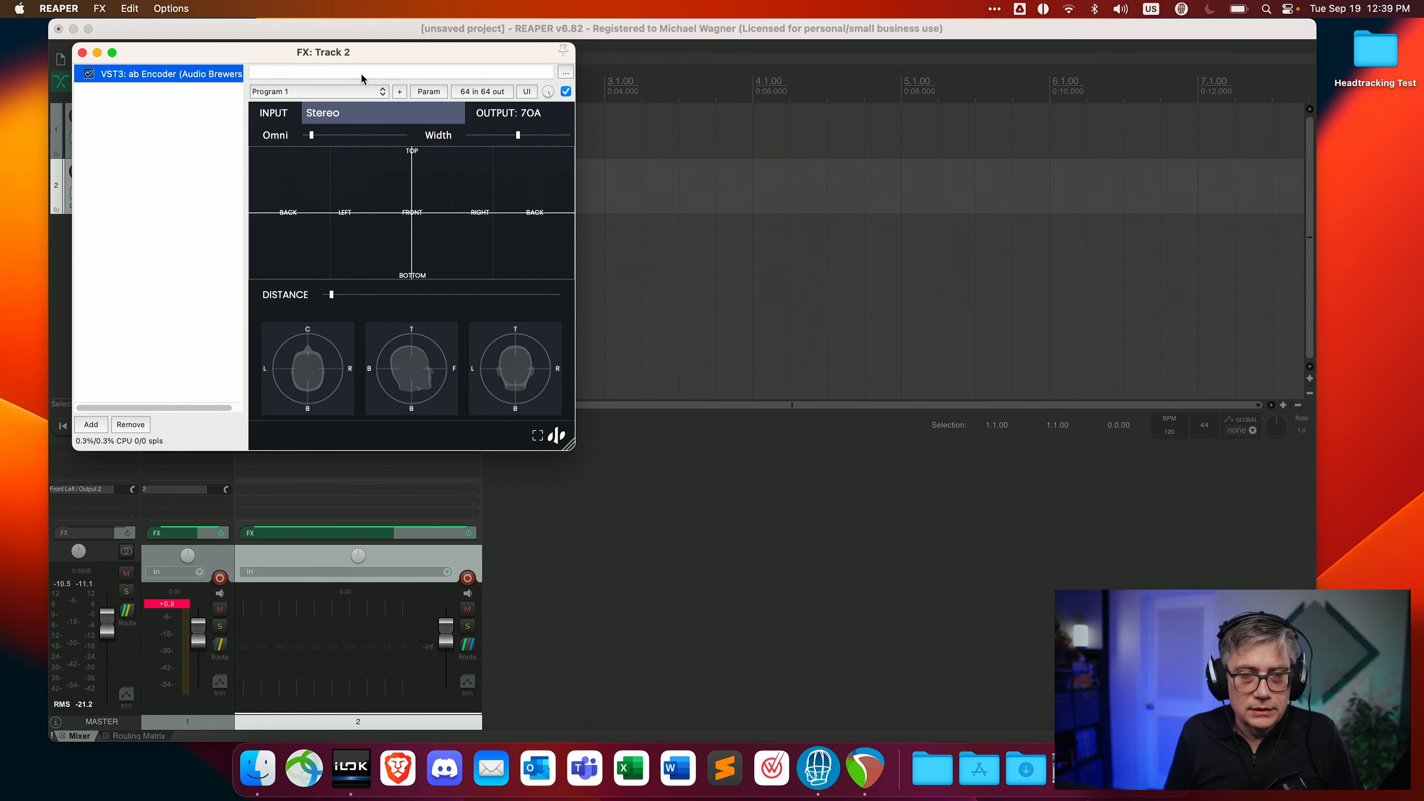
- Set the ab Encoder's input format to Atmos 7.1.4 and close track 2's FX window
left_click_drag(361, 56, 514, 77)
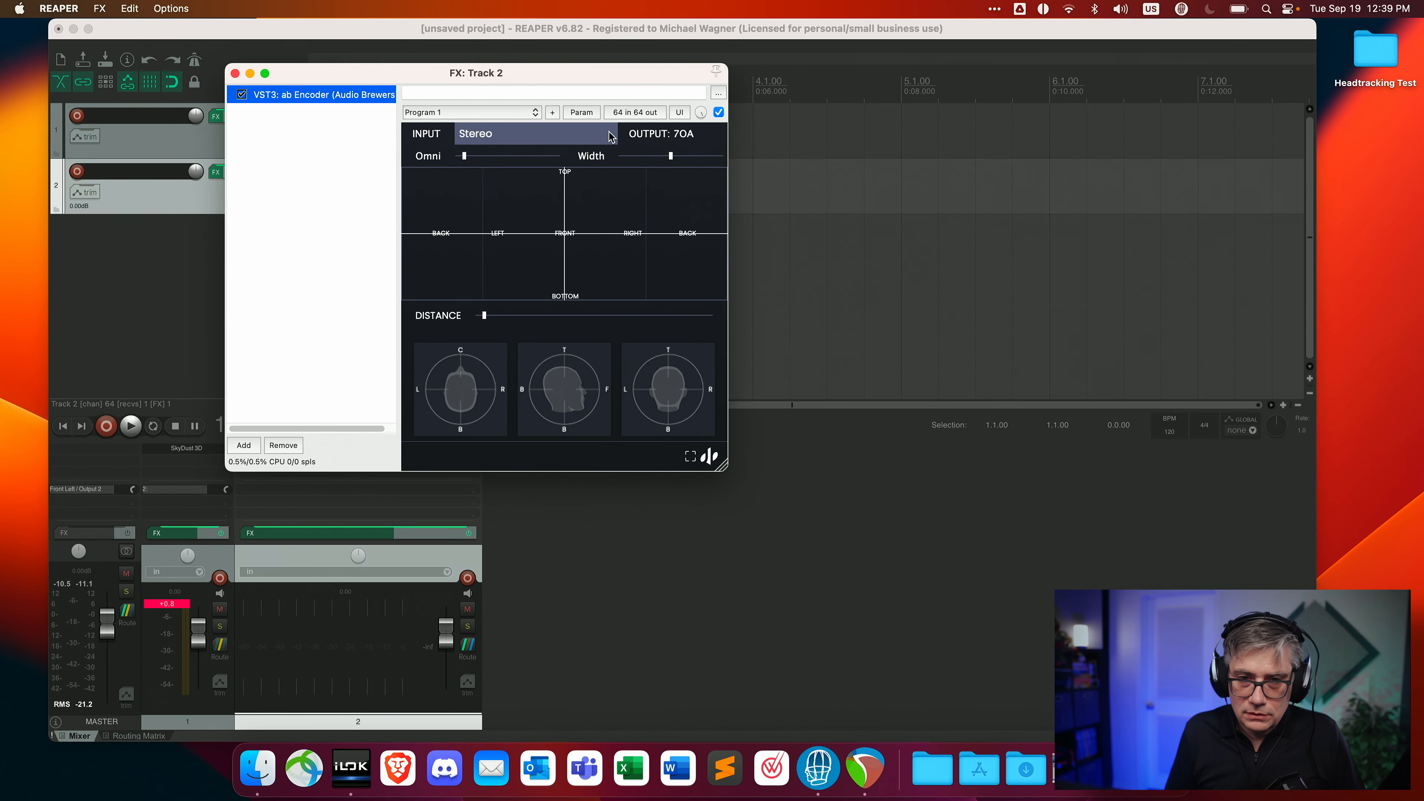
left_click(485, 136)
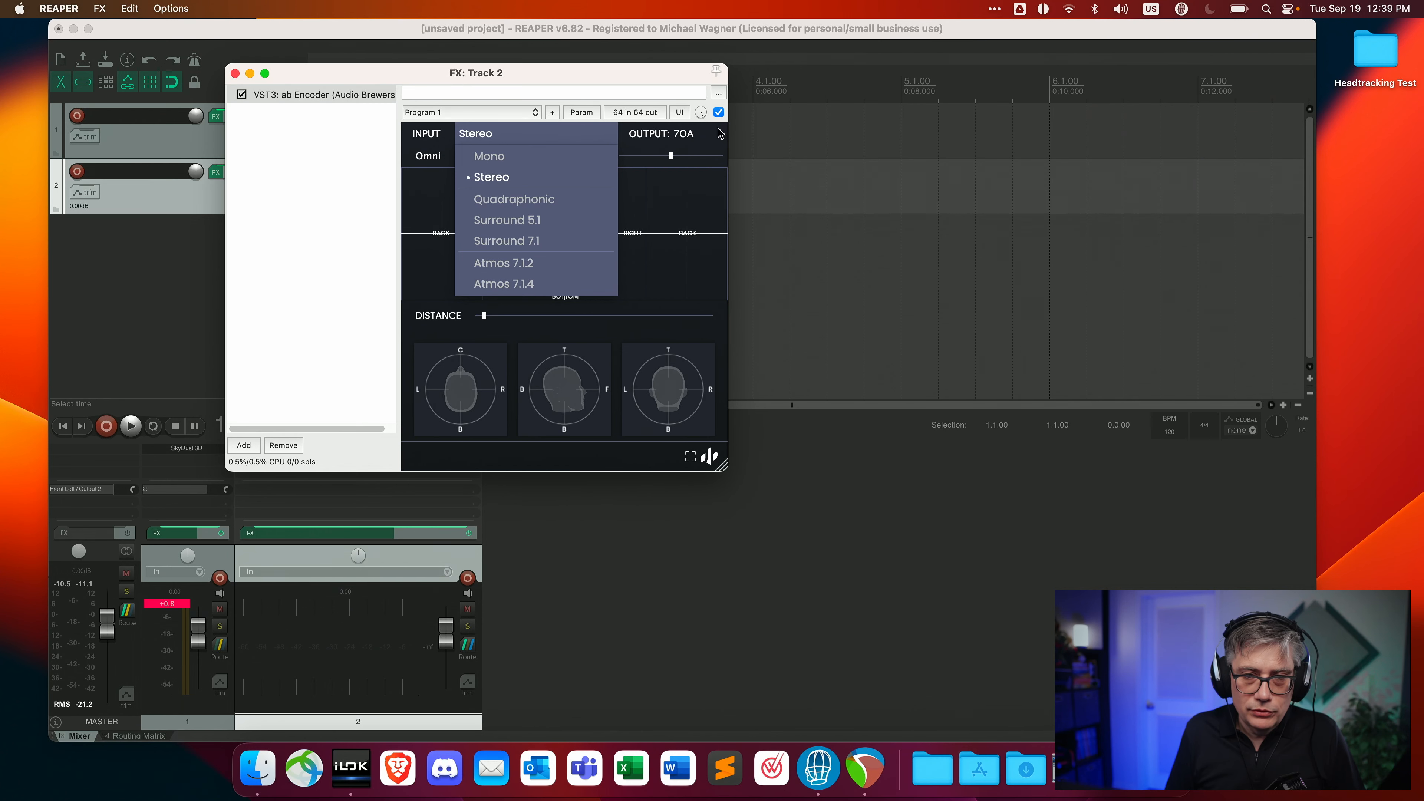
left_click(505, 285)
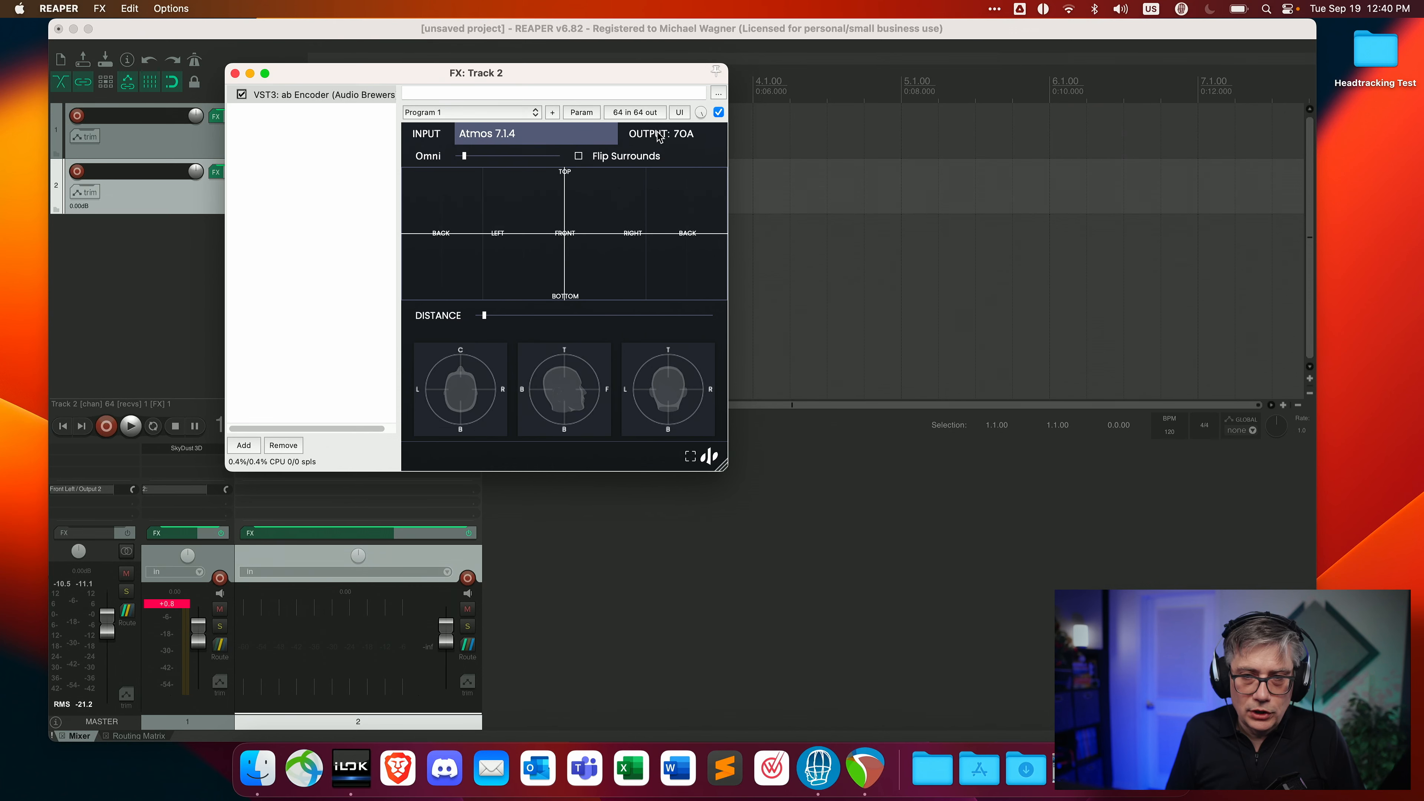
left_click(235, 73)
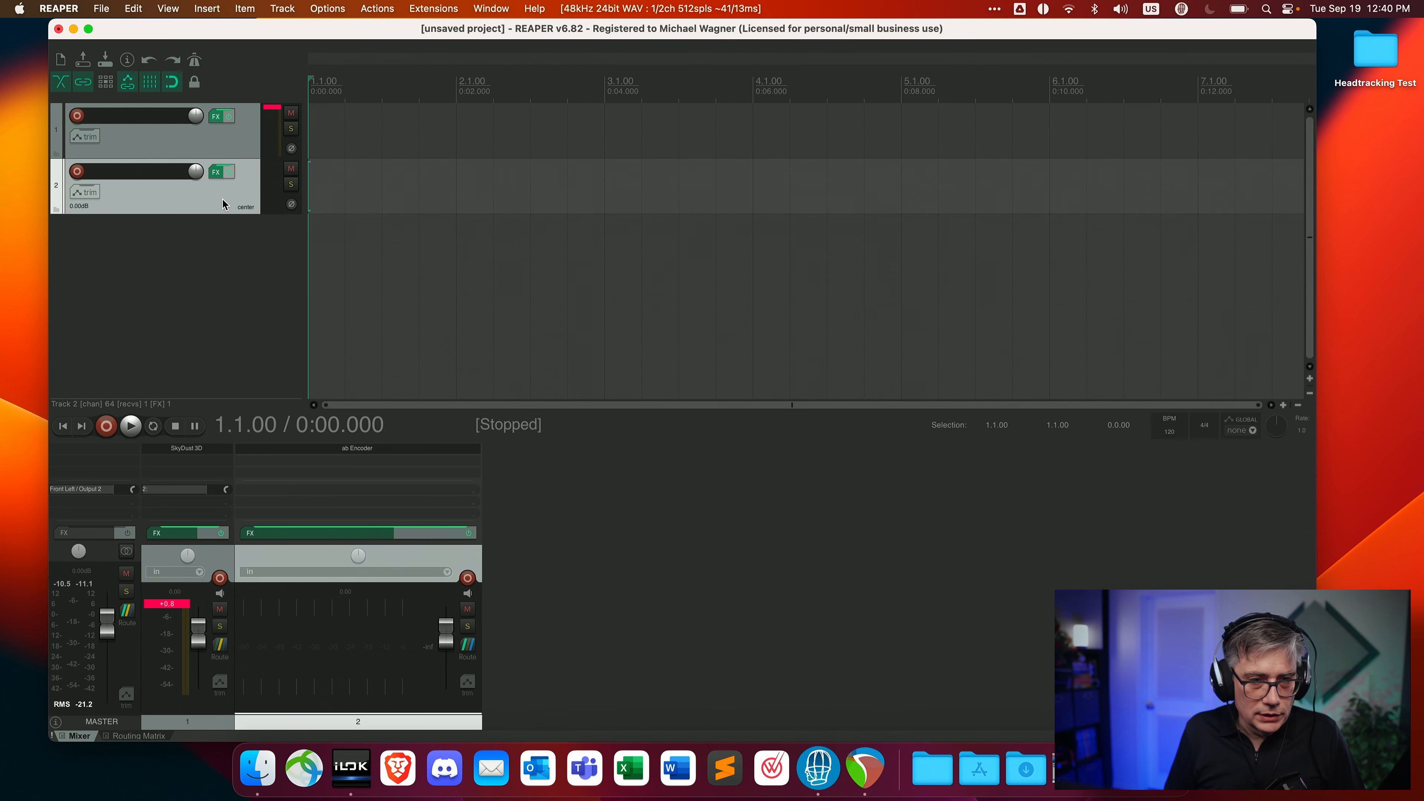
- Add the VST3 a7Rotate (SSA Plugins) 64-channel plug-in after the ab Encoder on track 2
left_click(219, 178)
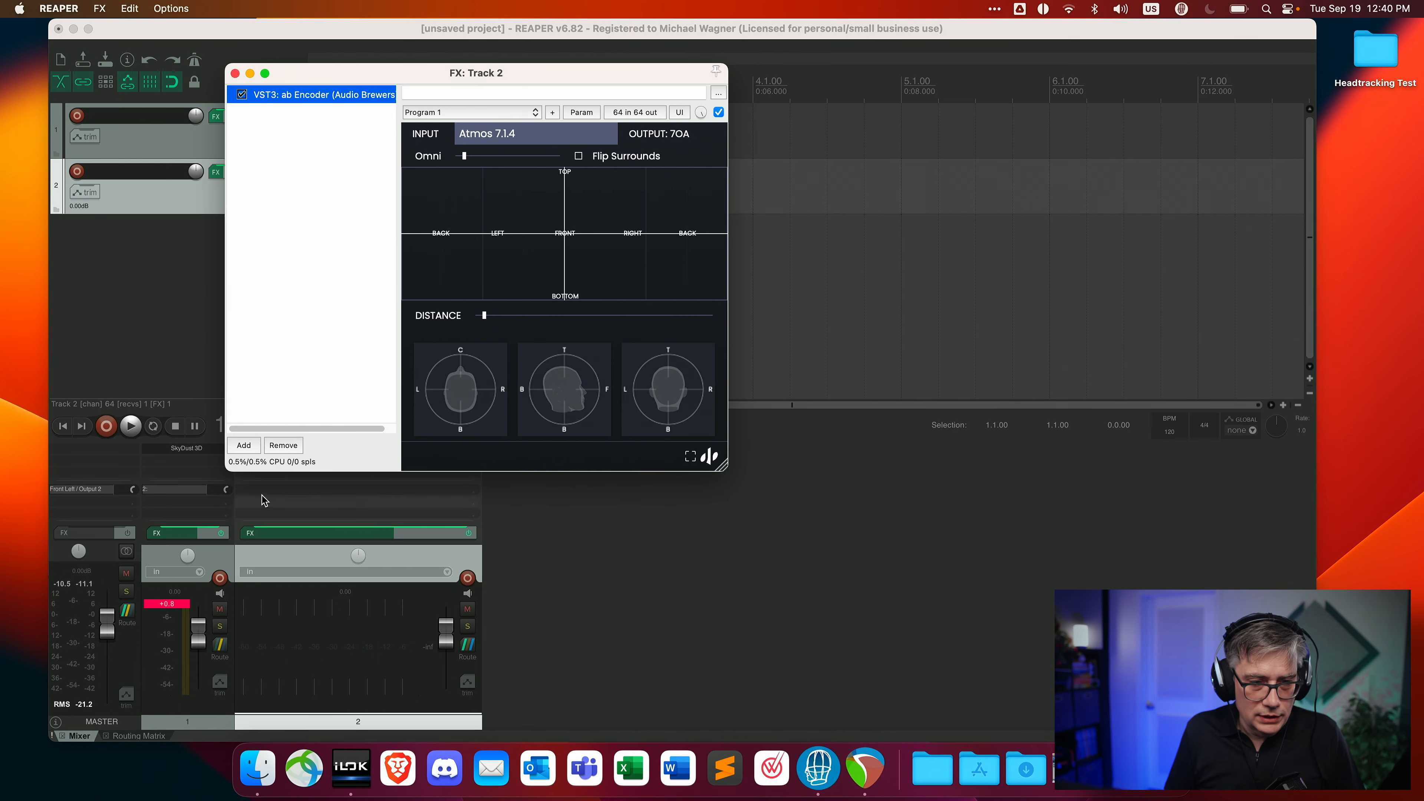
left_click(244, 446)
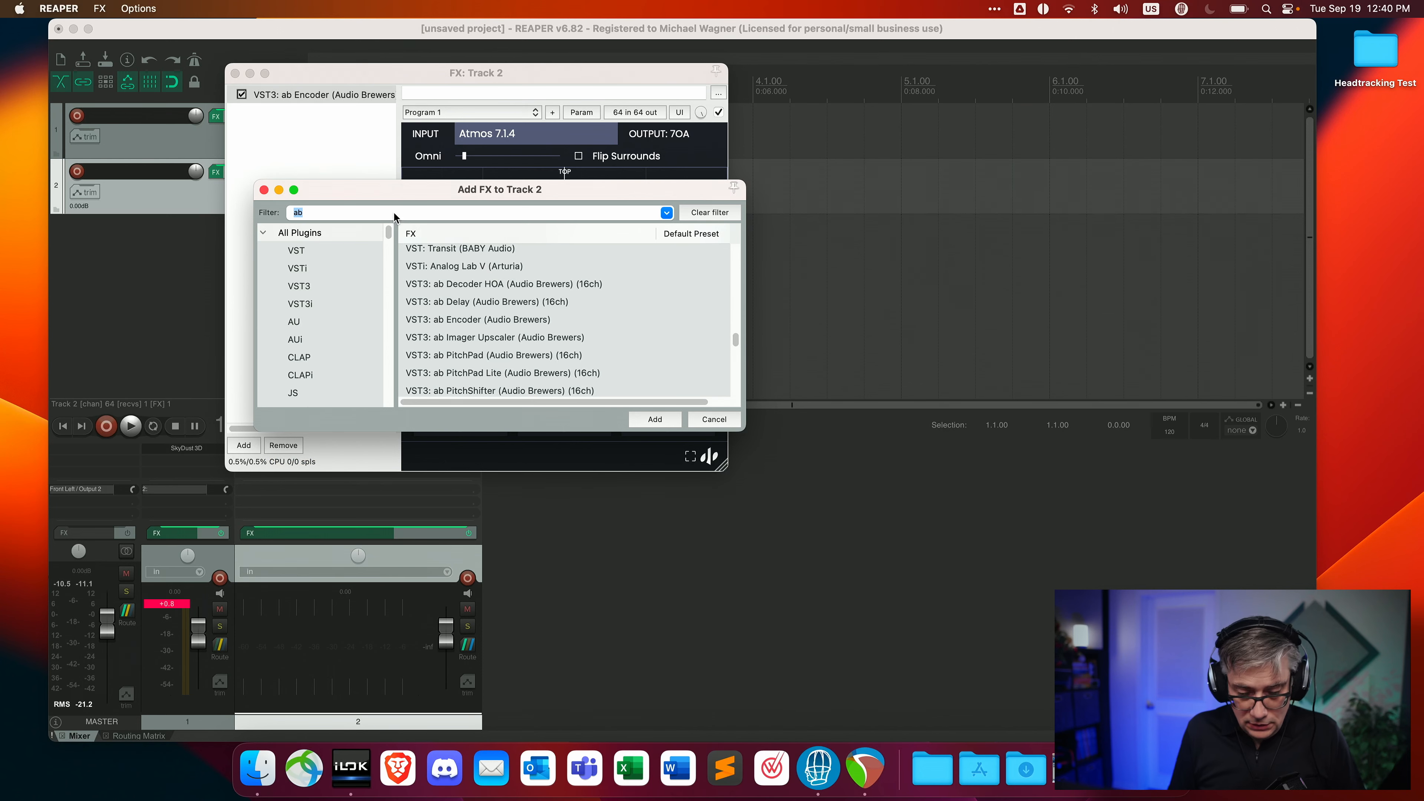
type("a7")
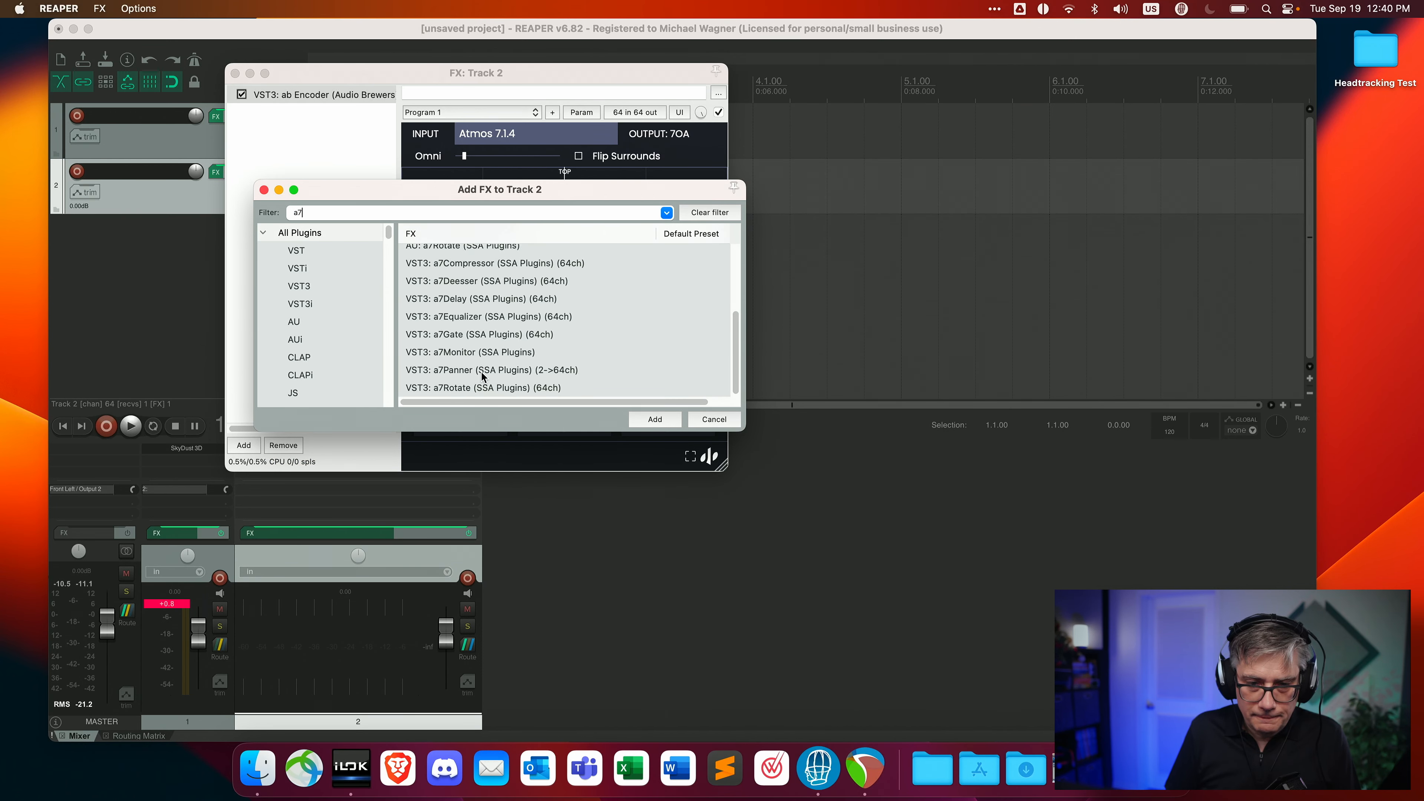
left_click(480, 388)
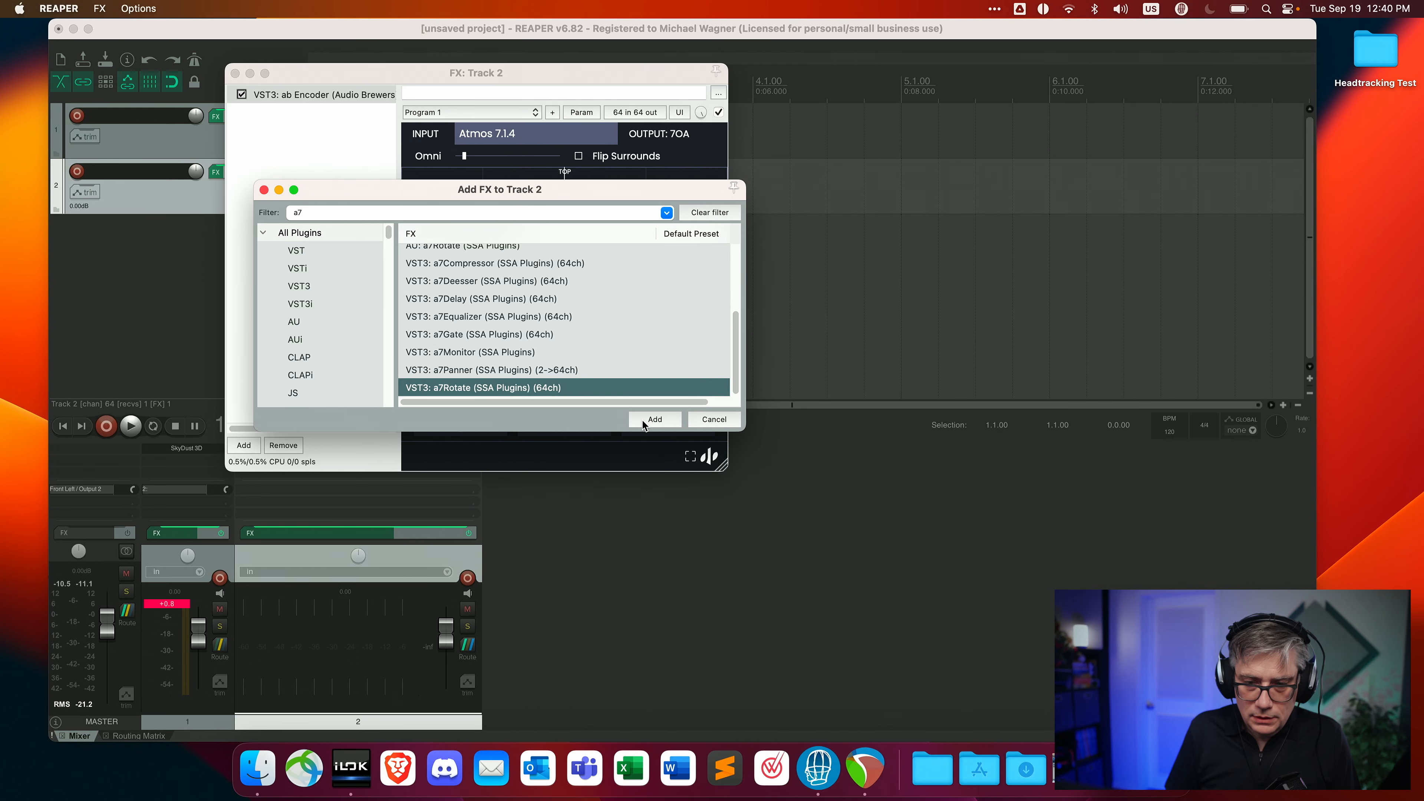
left_click(653, 420)
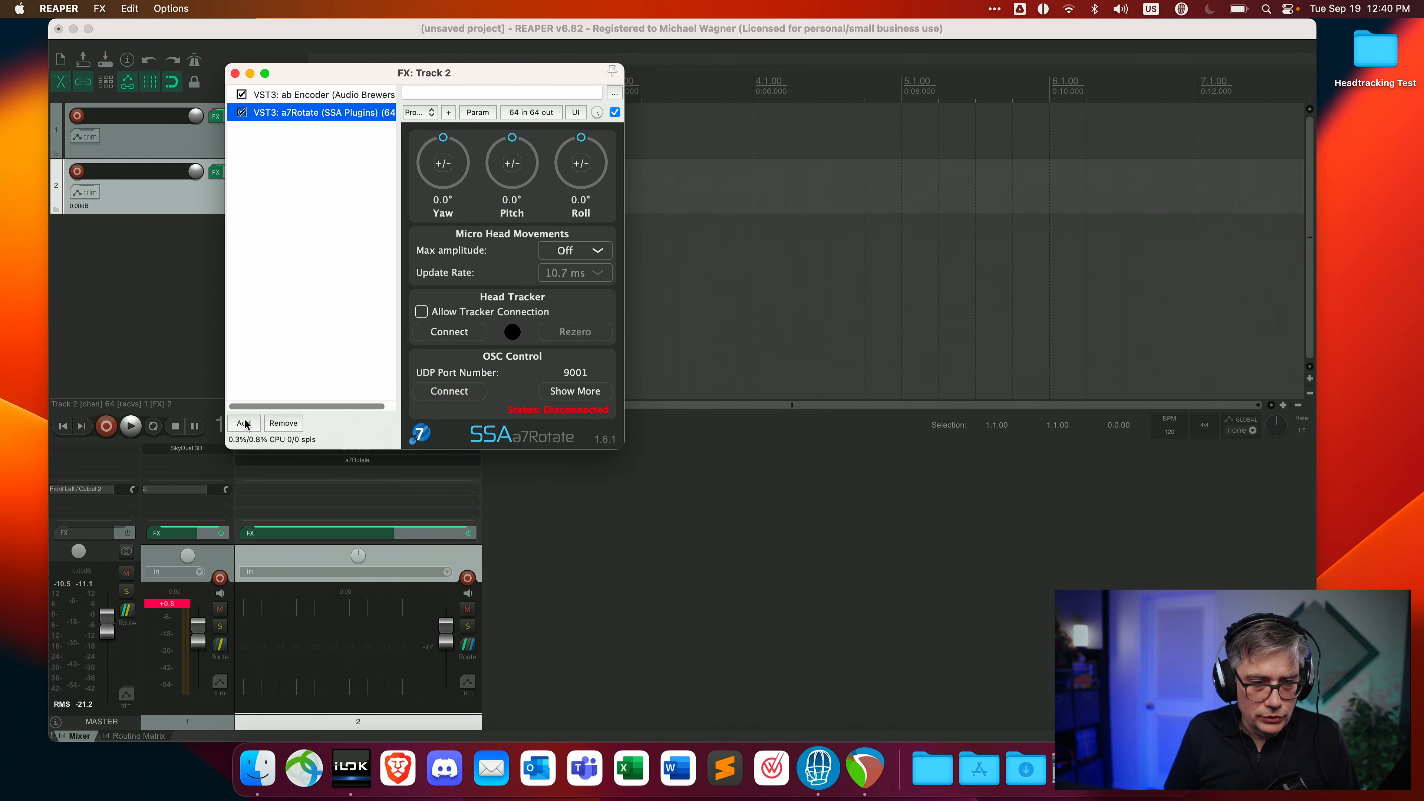
- Add the VST3 a7Monitor (SSA Plugins) plug-in after a7Rotate on track 2
left_click(245, 424)
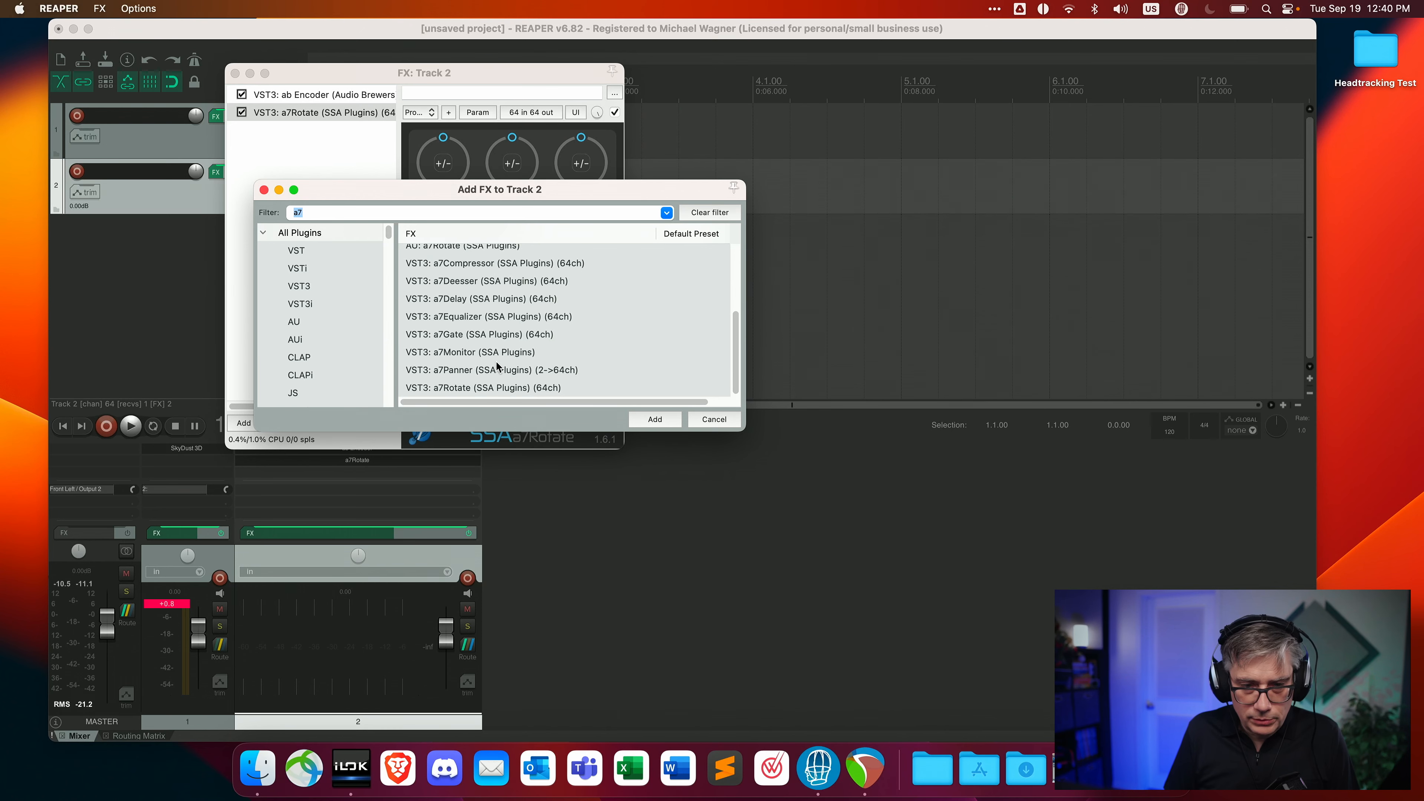
scroll(497, 367, "up", 1)
left_click(481, 362)
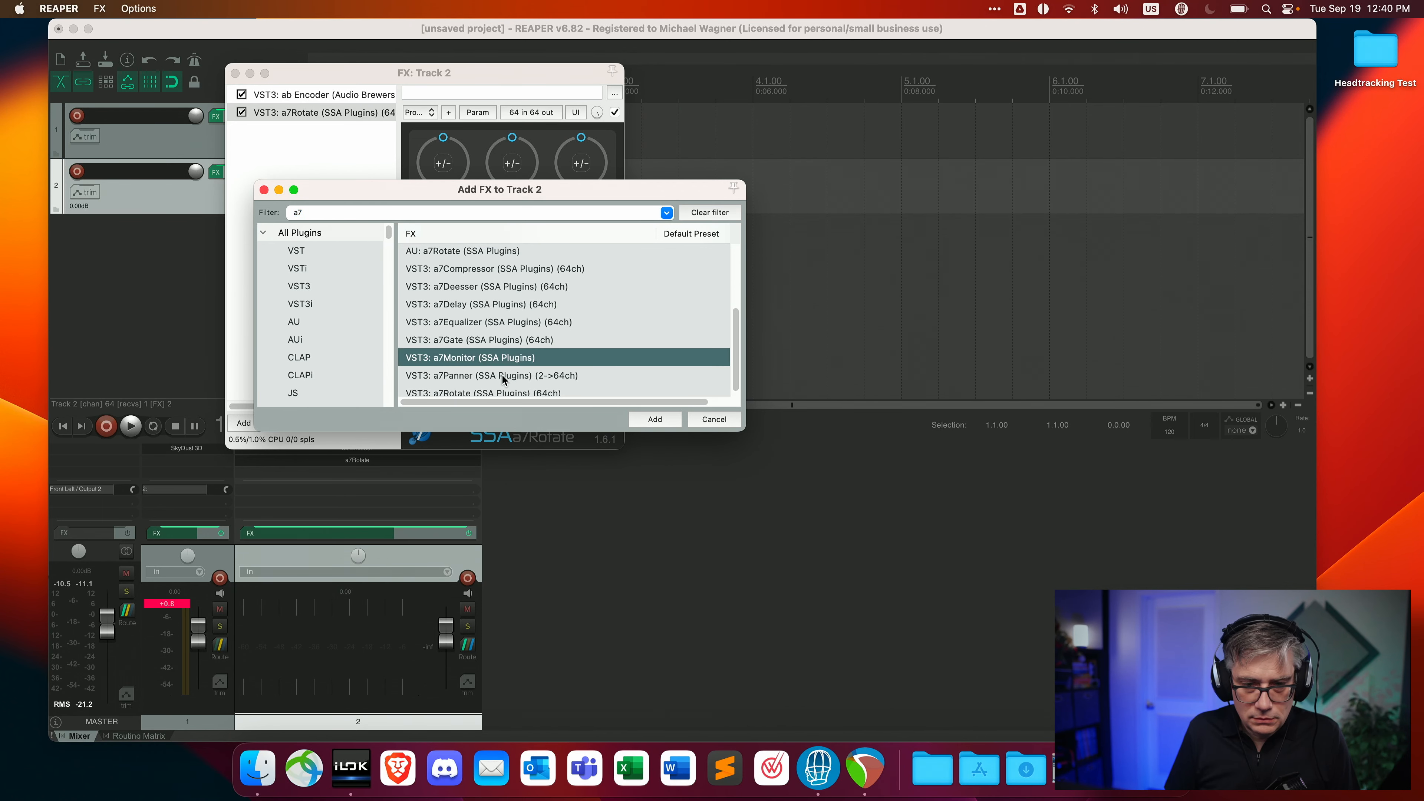
left_click(655, 420)
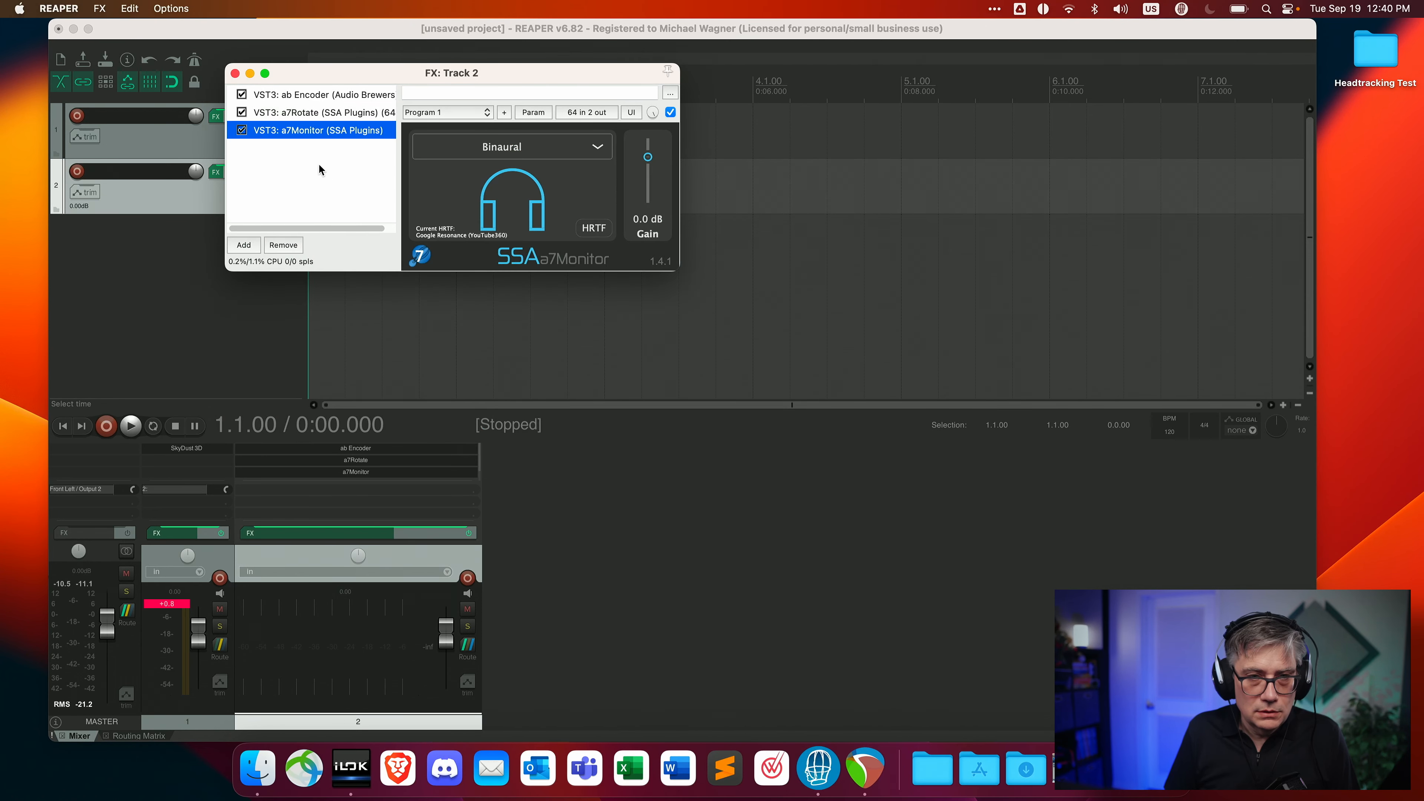
- Bring up Bridgehead beside the a7Rotate settings and connect a7Rotate's OSC control
left_click(313, 114)
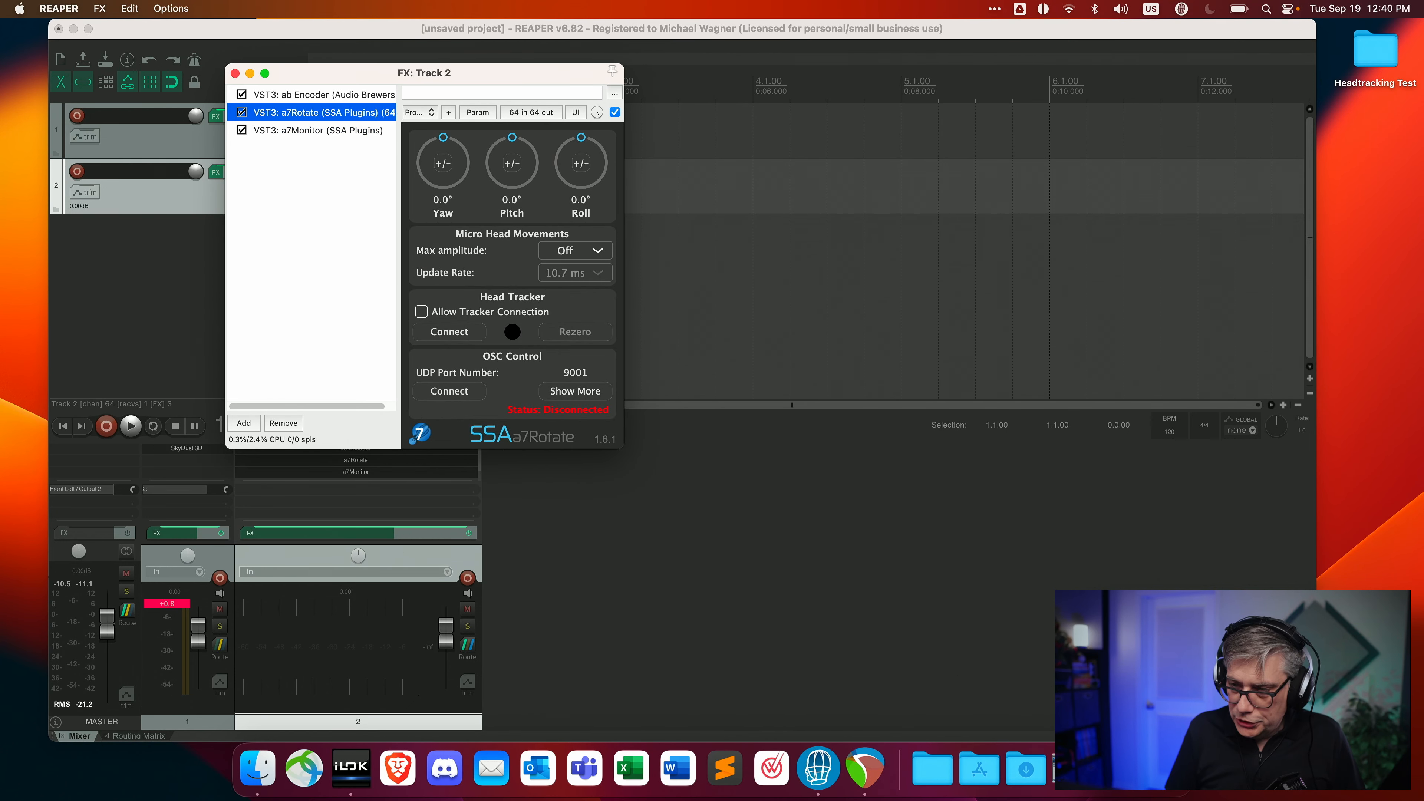
left_click(1120, 769)
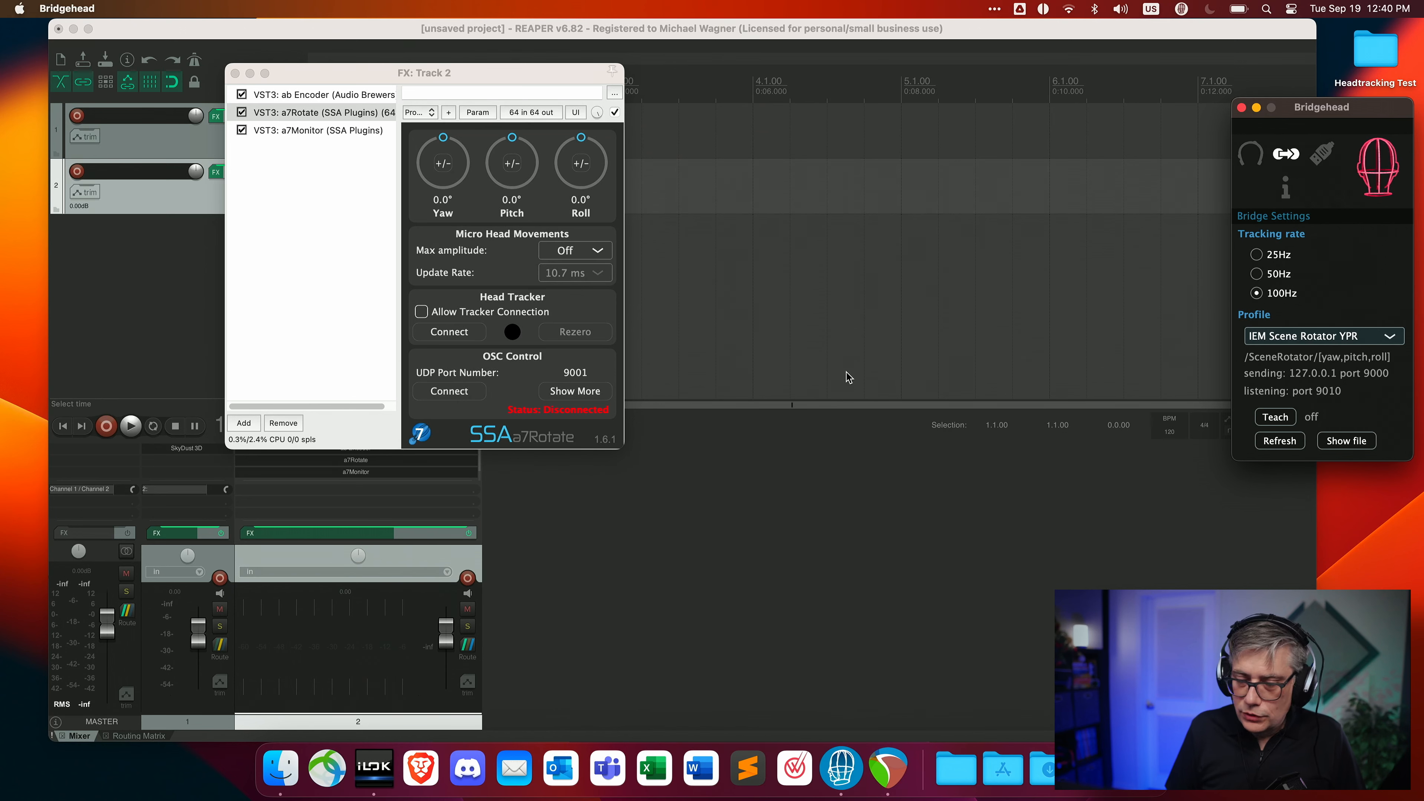
left_click(576, 390)
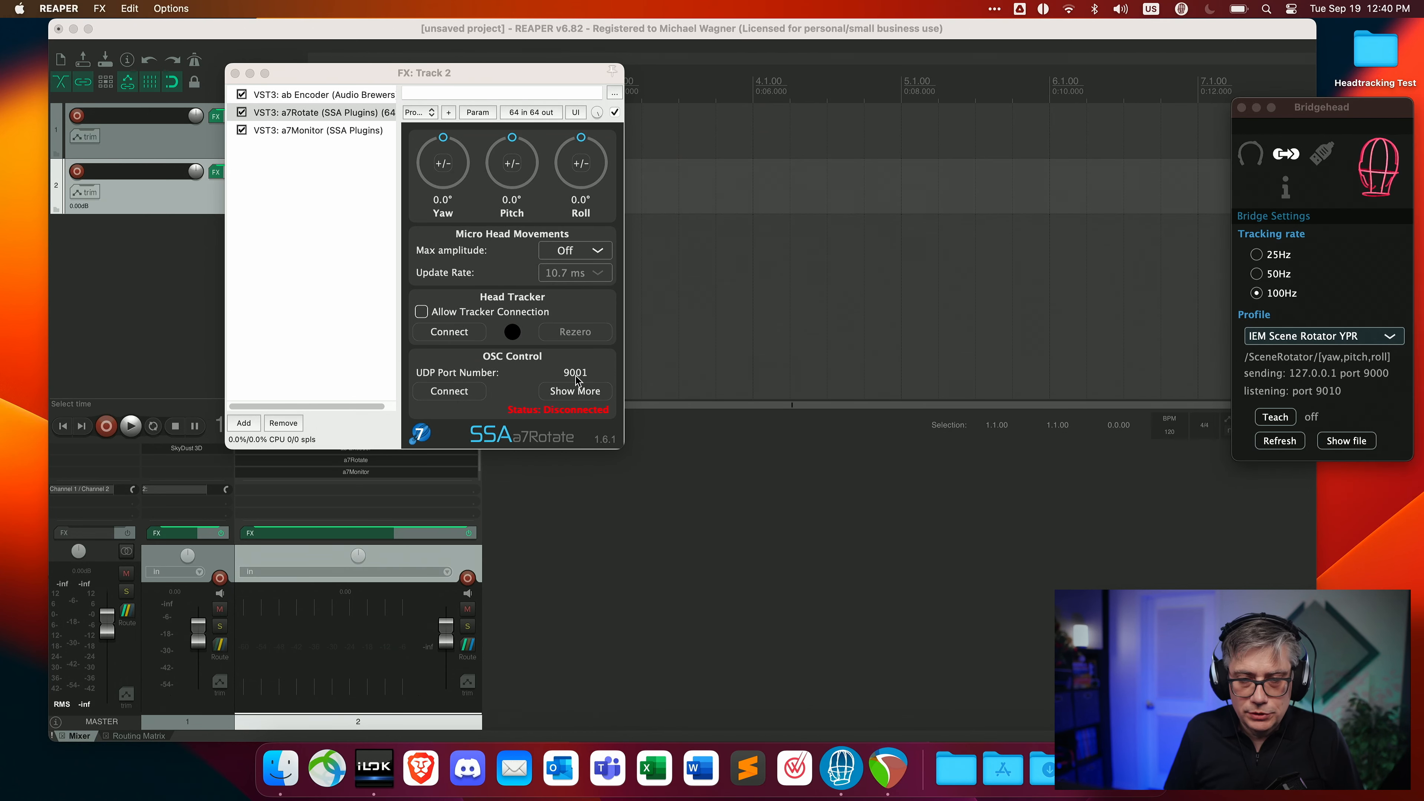
left_click(578, 372)
type("900")
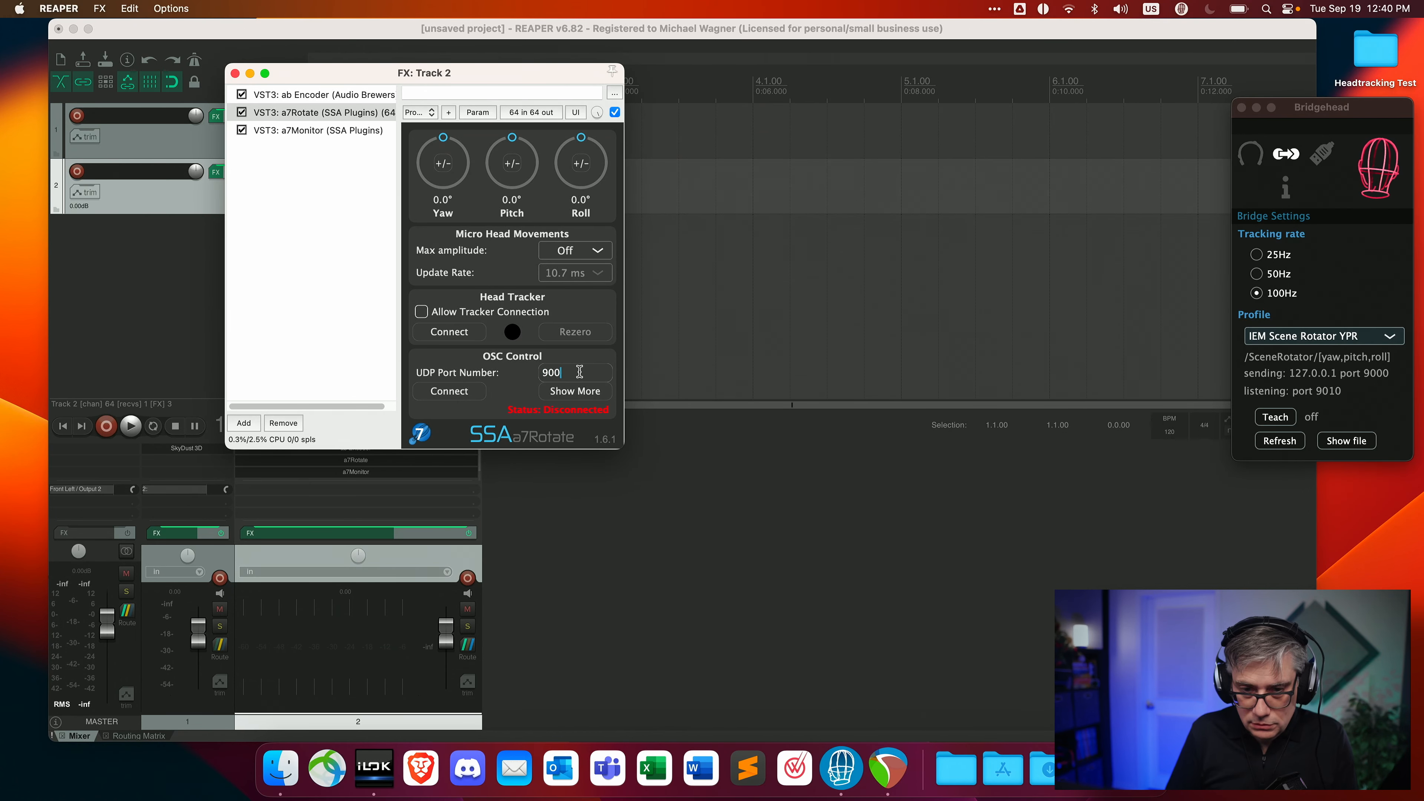
left_click(443, 391)
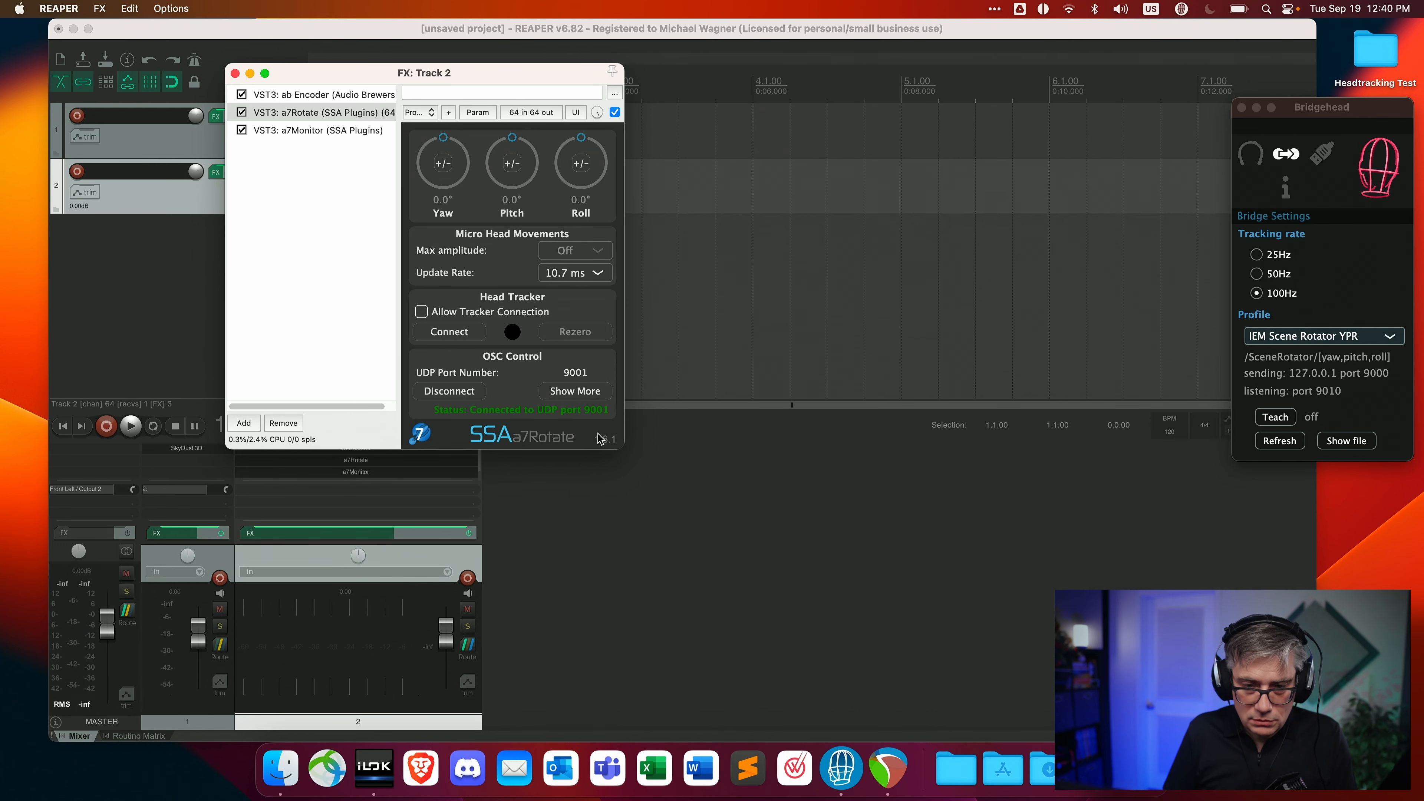
- Reconnect a7Rotate's OSC control on UDP port 9000 and show its incoming OSC message log
left_click(591, 372)
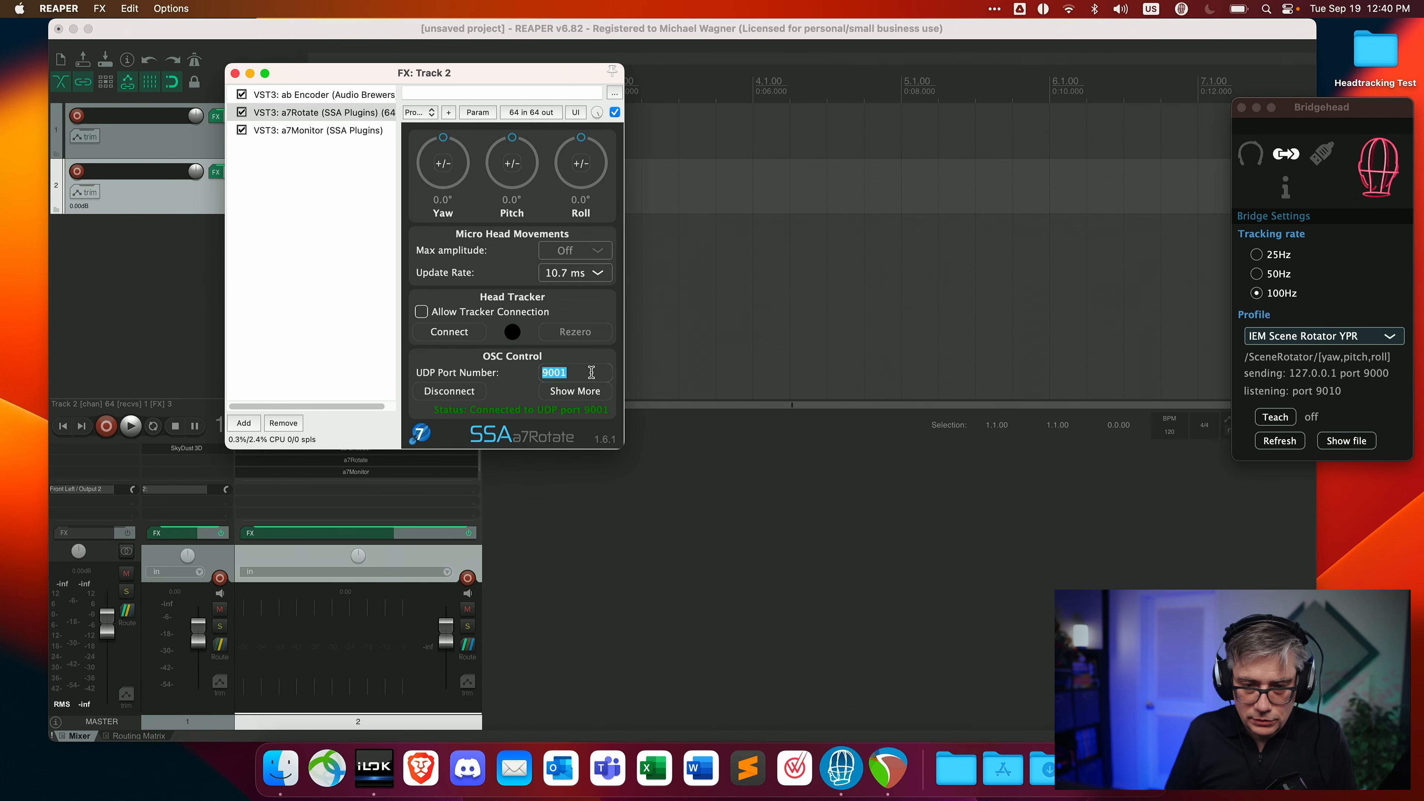
type("900")
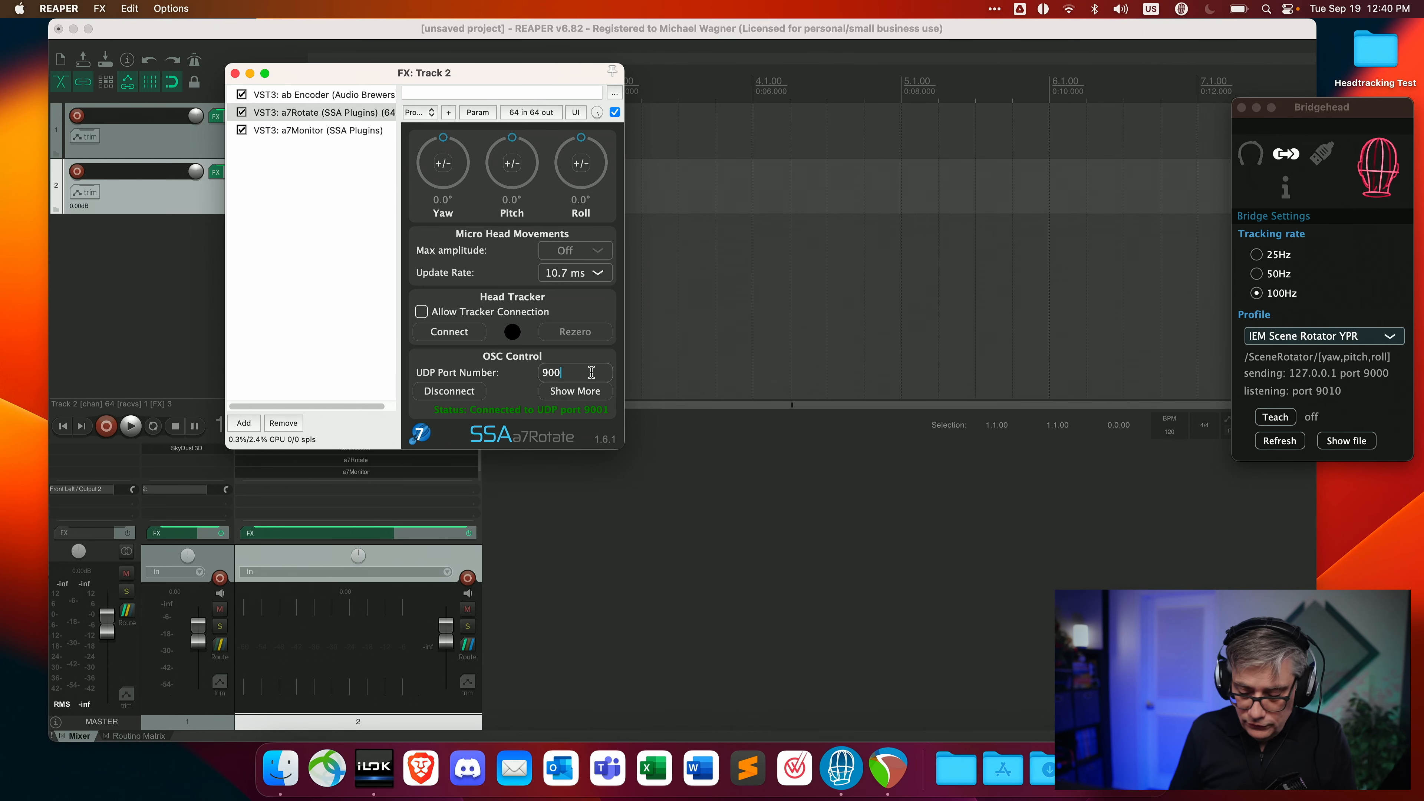
type("0")
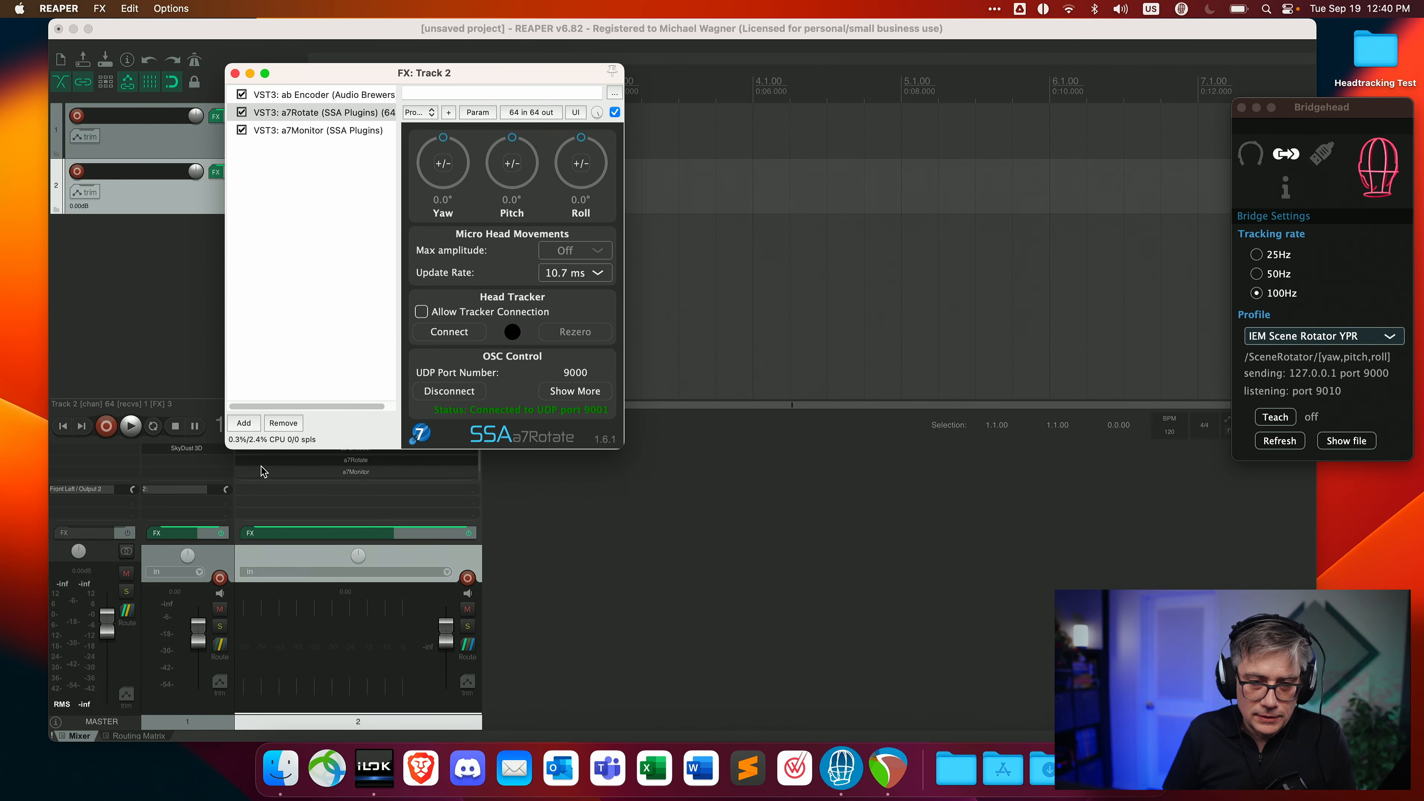
left_click(456, 394)
left_click(456, 392)
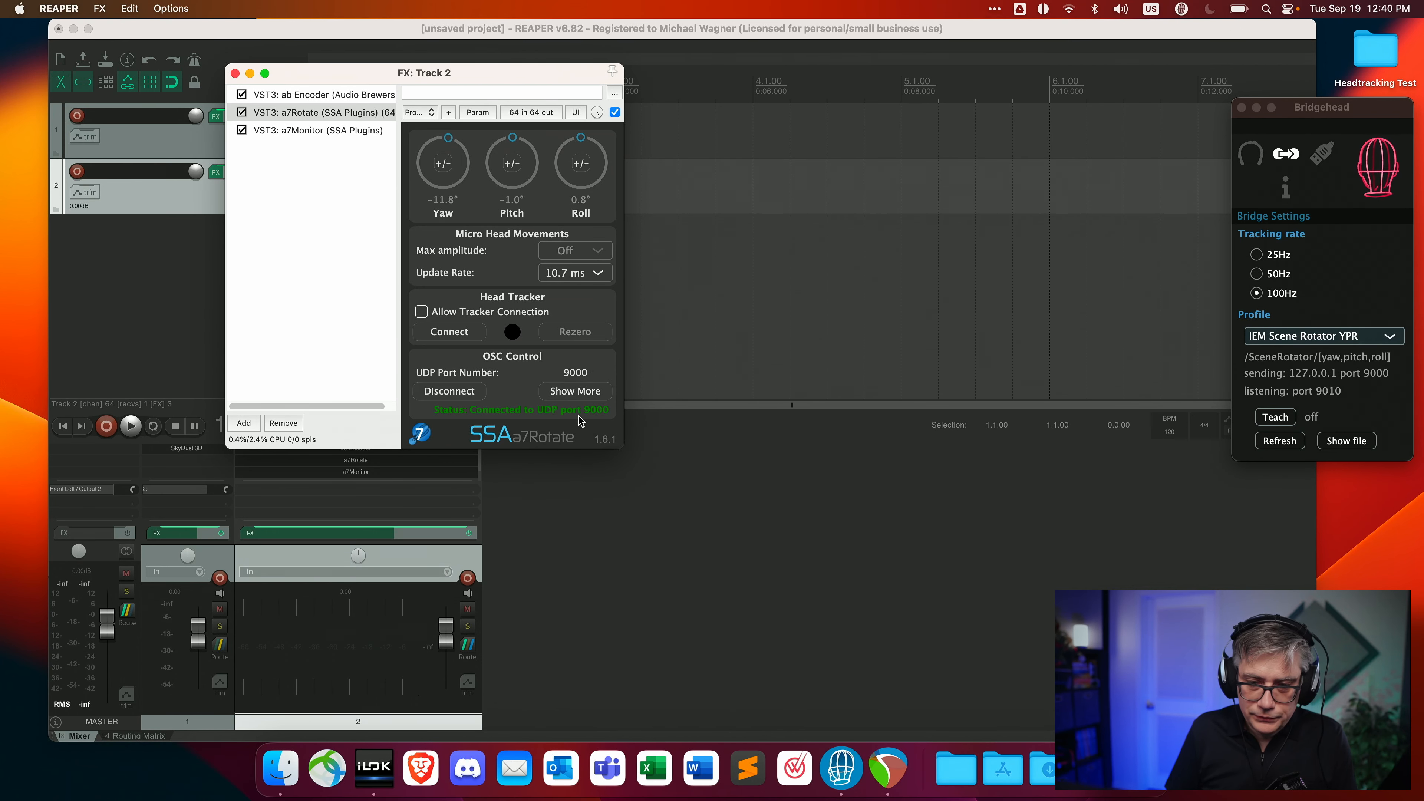
left_click(581, 393)
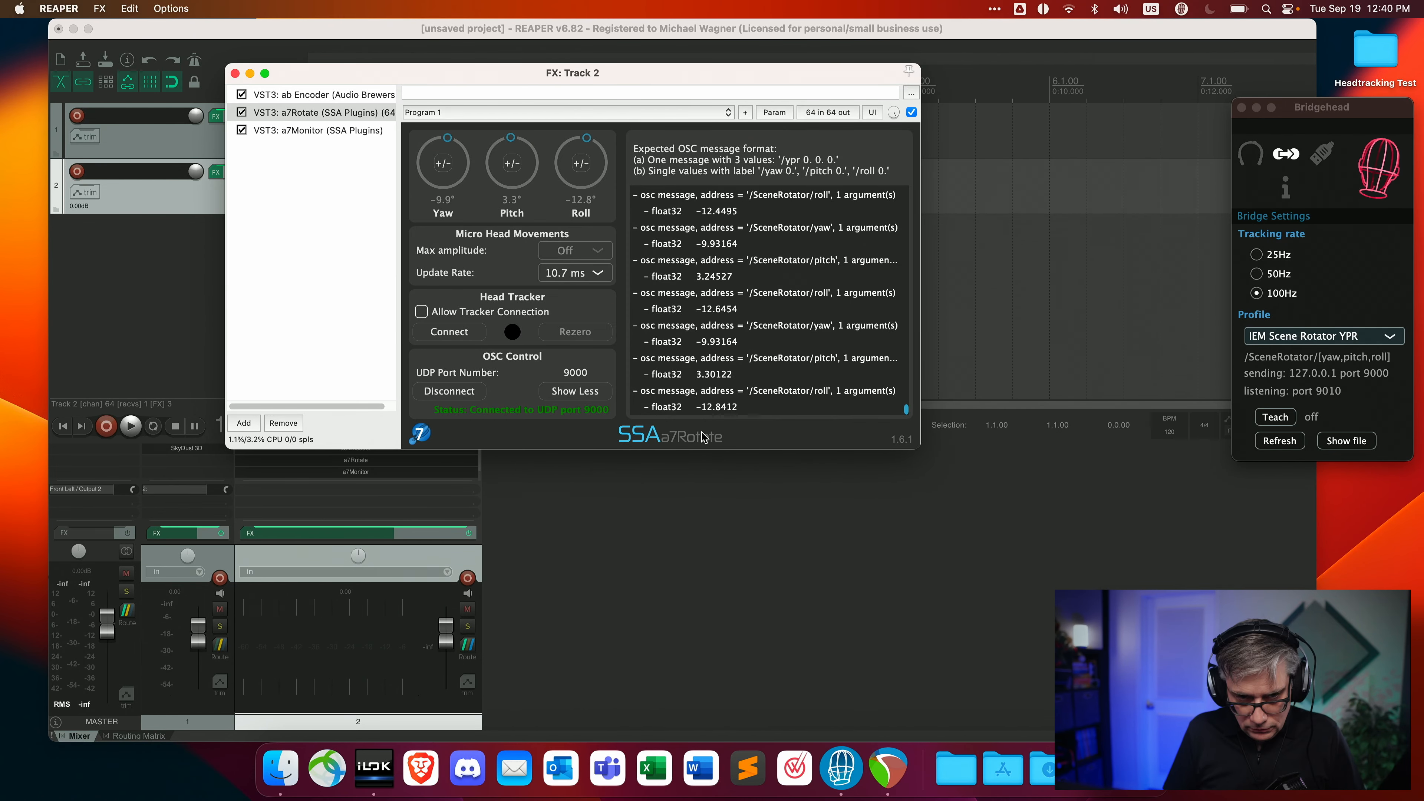
- Move track 2's FX window aside, open SkyDust 3D on track 1 and play a test note with the Invade preset
left_click_drag(319, 80, 603, 179)
left_click(187, 448)
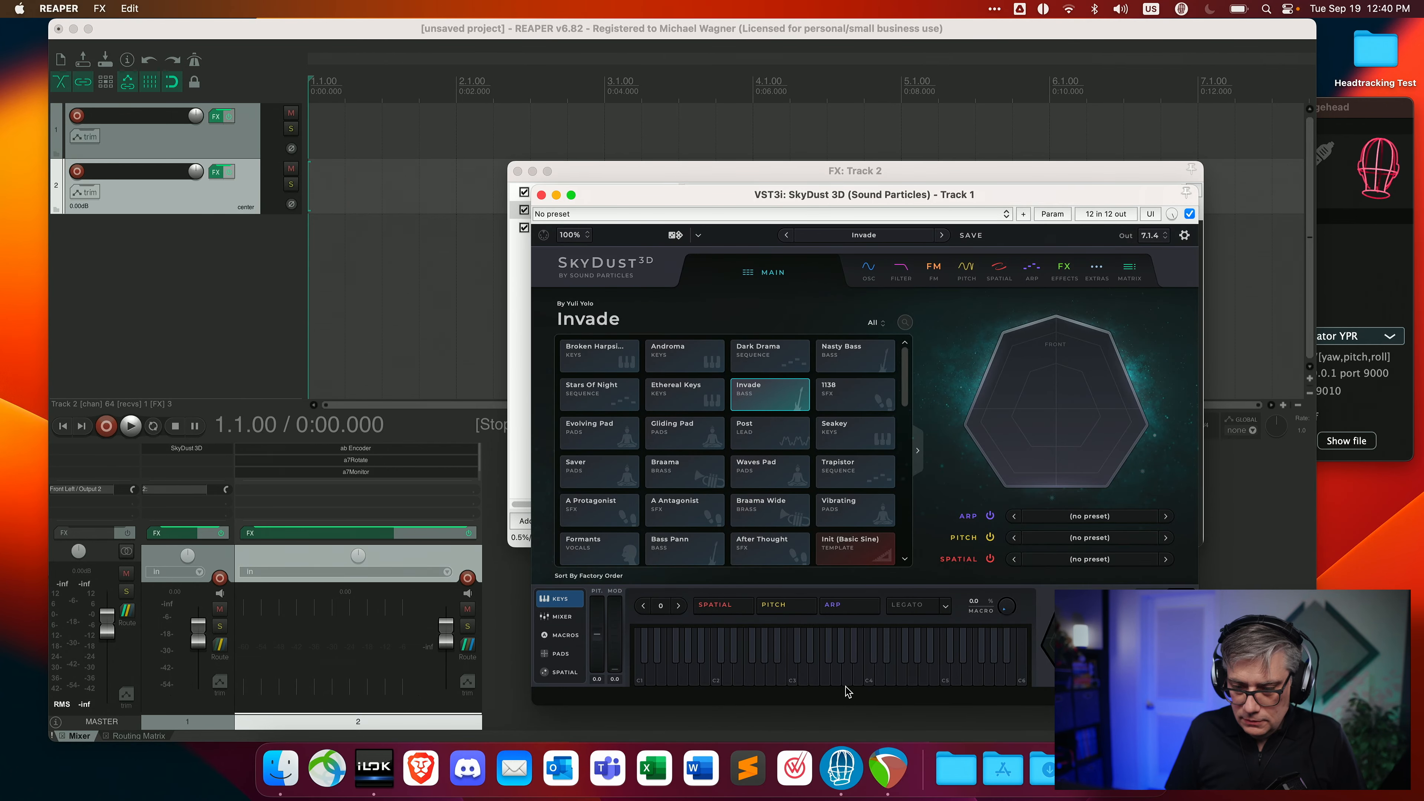
left_click(867, 678)
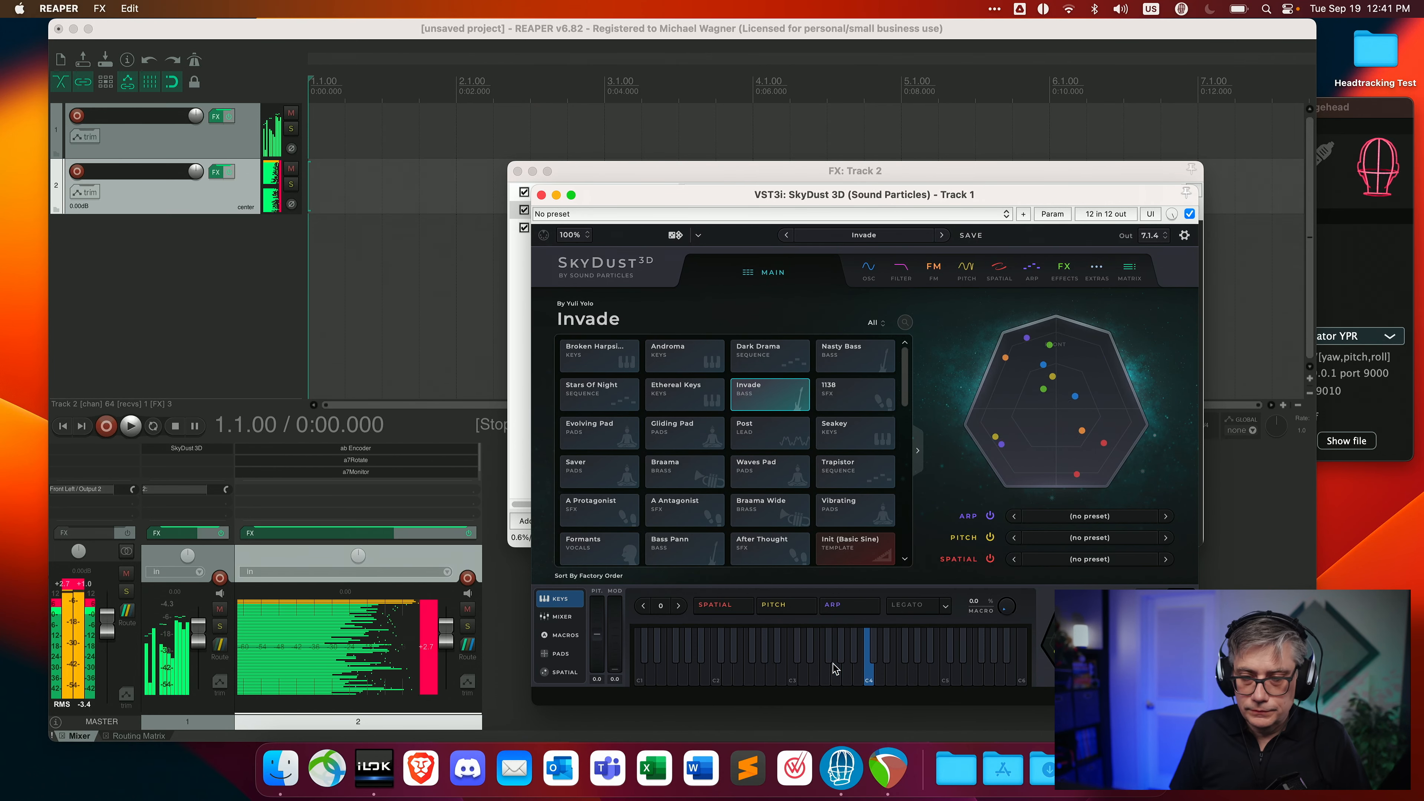
- Load the Init (Basic Sine) preset in SkyDust 3D and play test notes on its keyboard
left_click(856, 552)
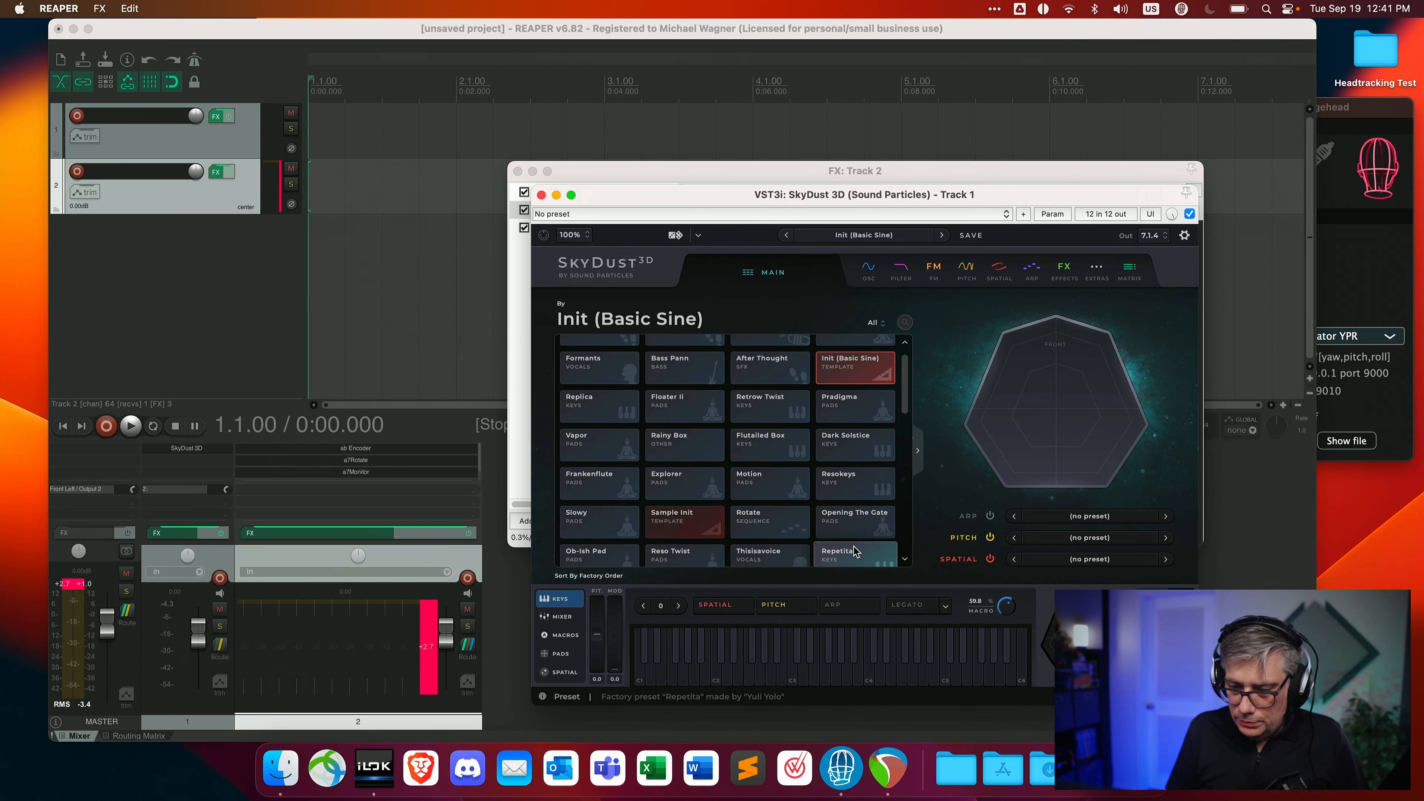
left_click(862, 659)
left_click_drag(862, 659, 792, 681)
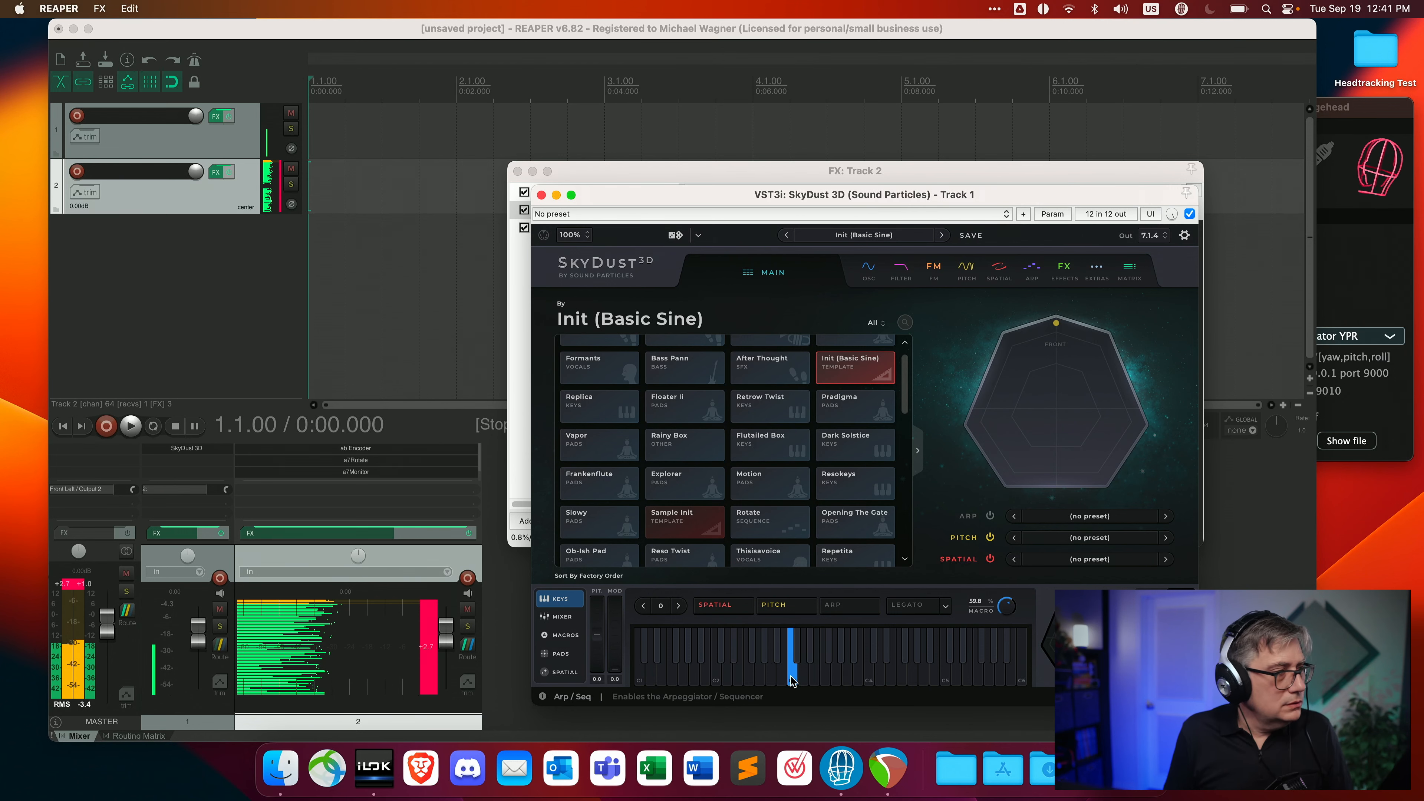